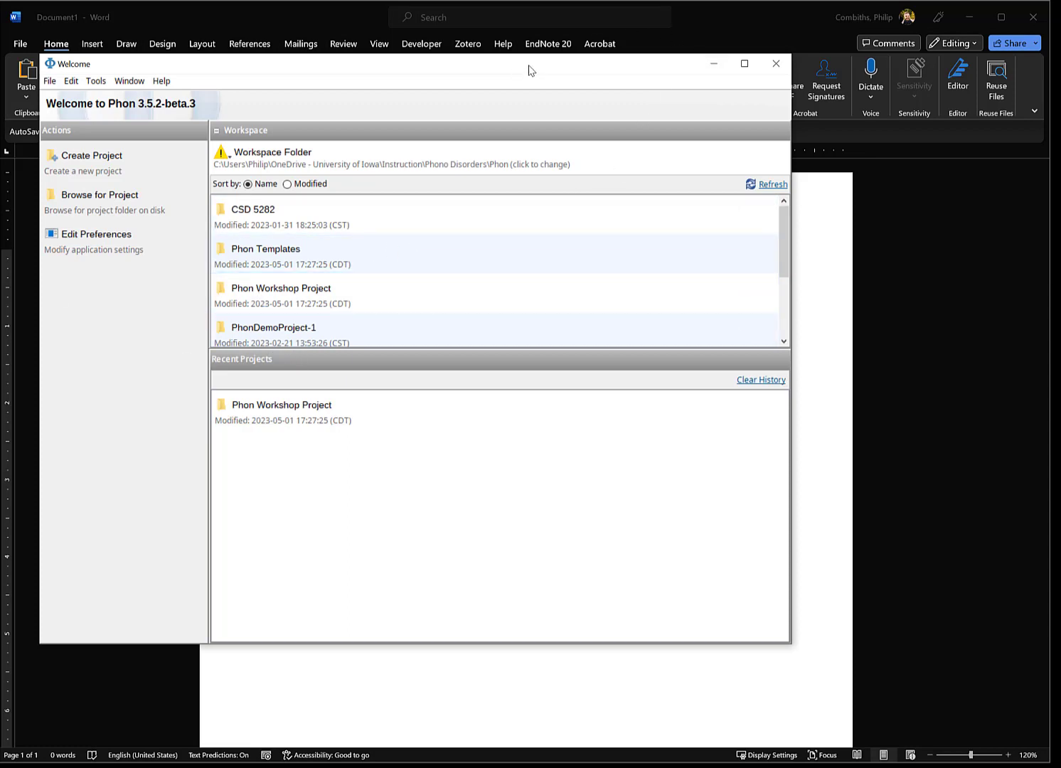
# - Open the Phon Workshop Project from the workspace list and position its project window over the Welcome window
pyautogui.moveTo(528, 70); pyautogui.dragTo(562, 76)
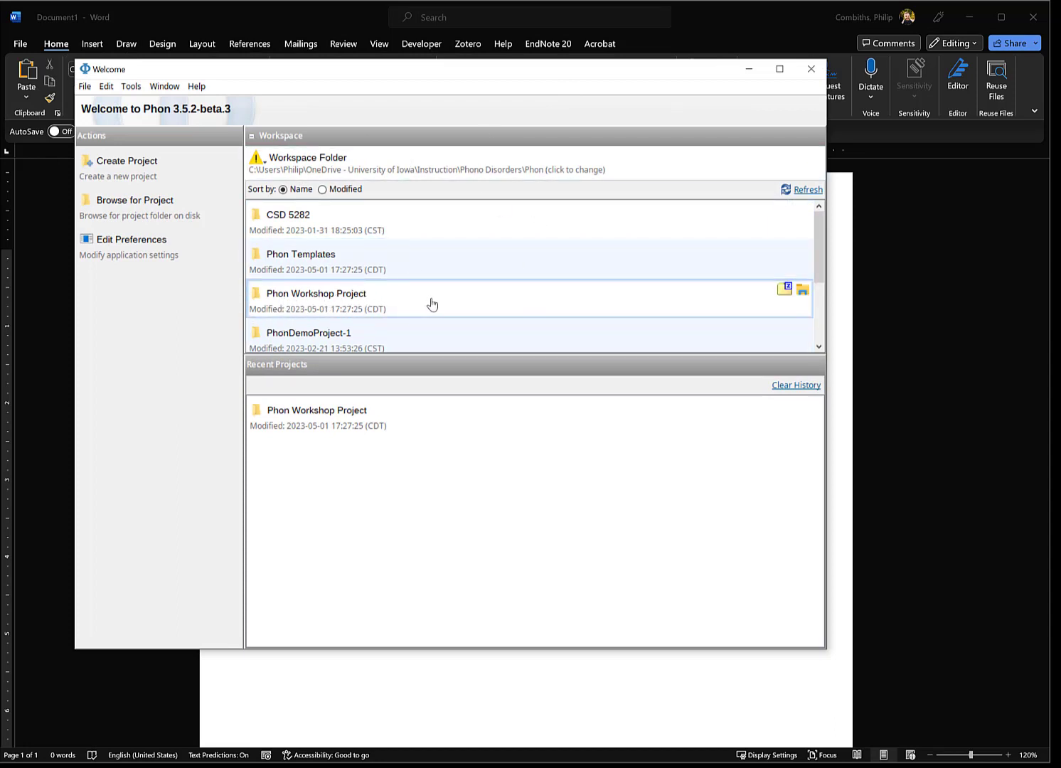
pyautogui.click(353, 296)
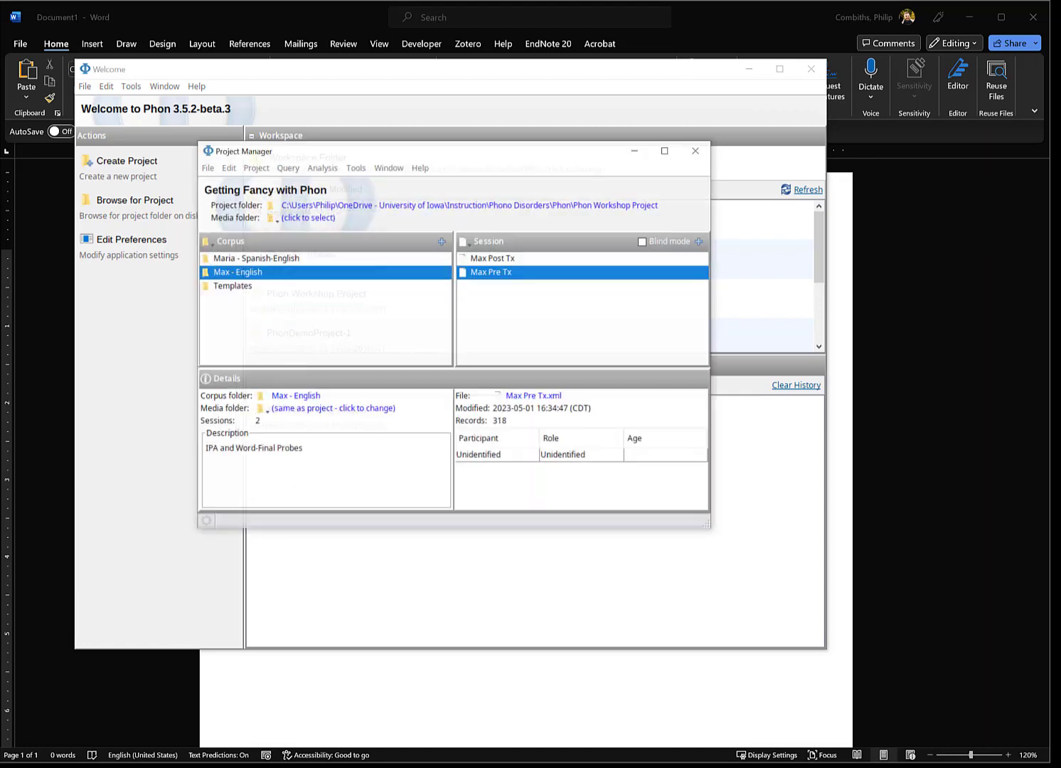
pyautogui.moveTo(265, 136); pyautogui.dragTo(318, 193)
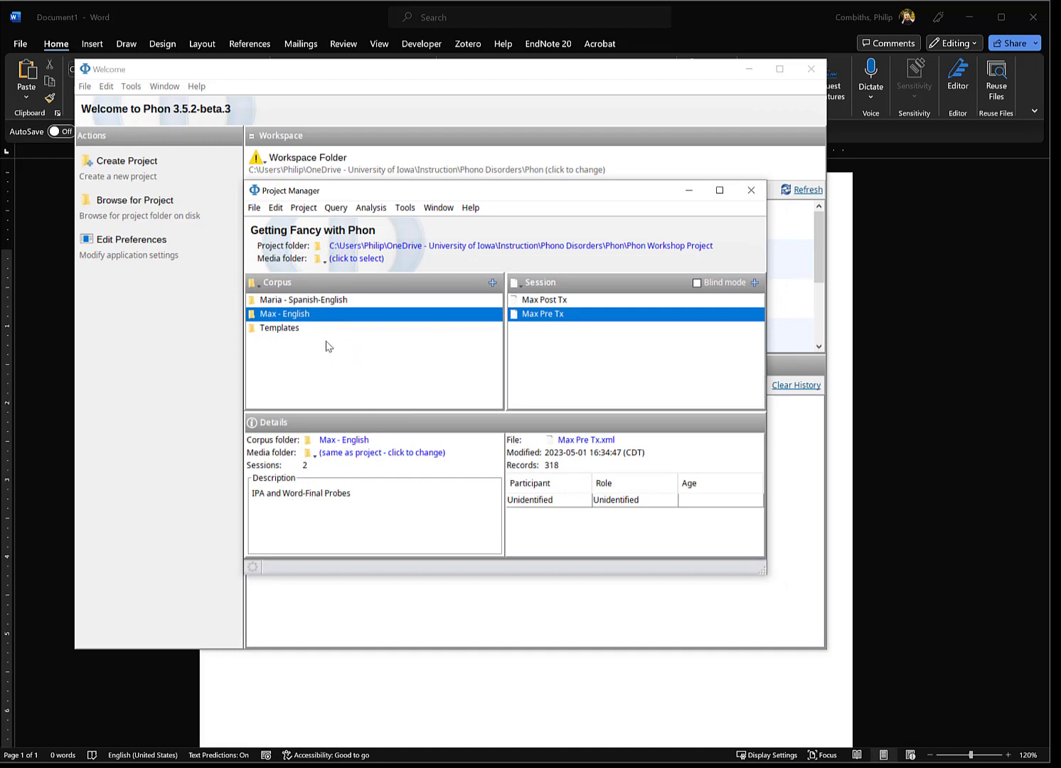
pyautogui.moveTo(390, 198); pyautogui.dragTo(219, 77)
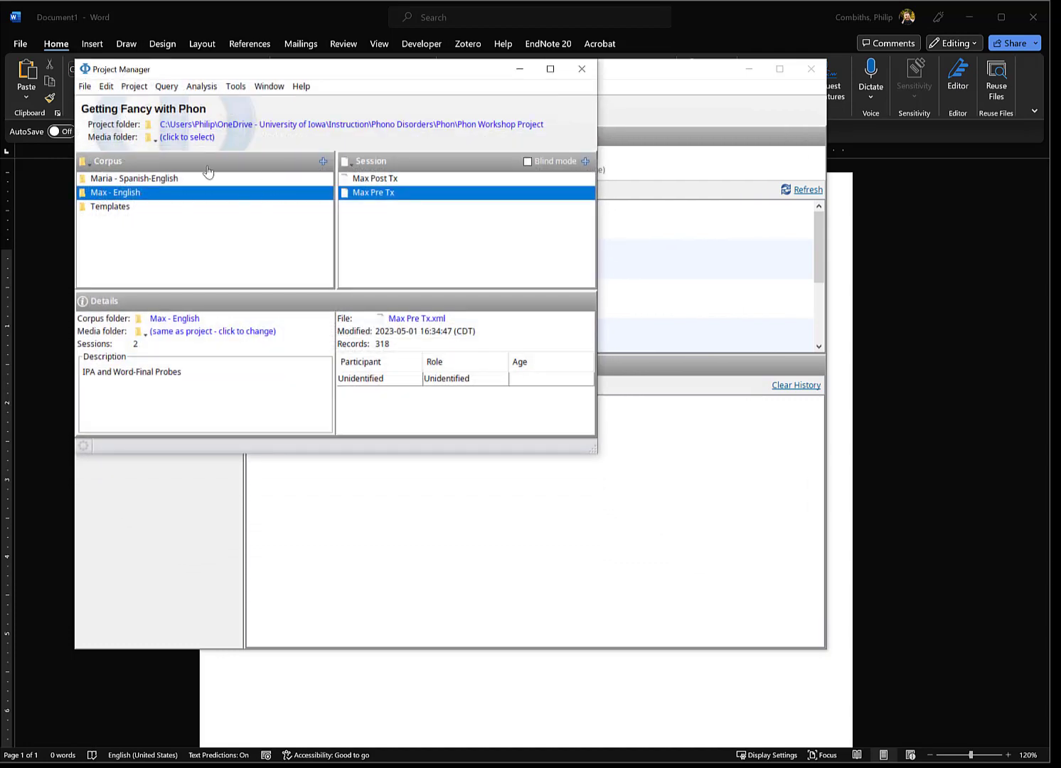
pyautogui.moveTo(451, 73); pyautogui.dragTo(546, 131)
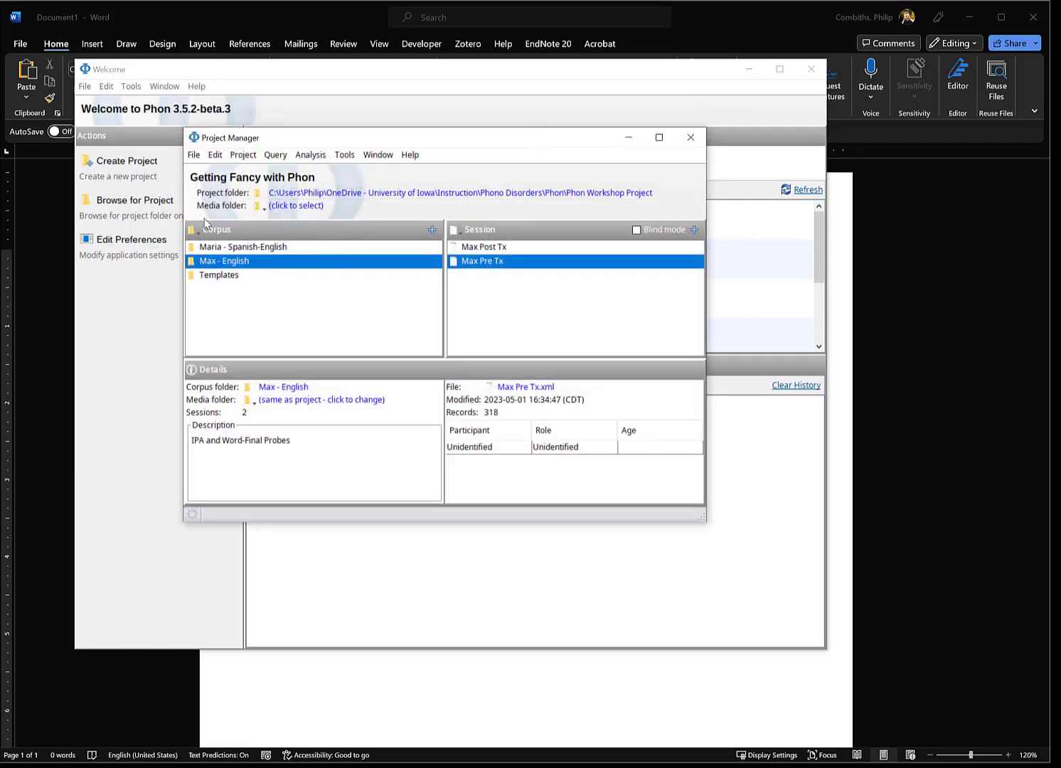
# - Review the sessions in the Spanish-English corpus and the Post Tx and Pre Tx sessions in the English corpus
pyautogui.click(242, 249)
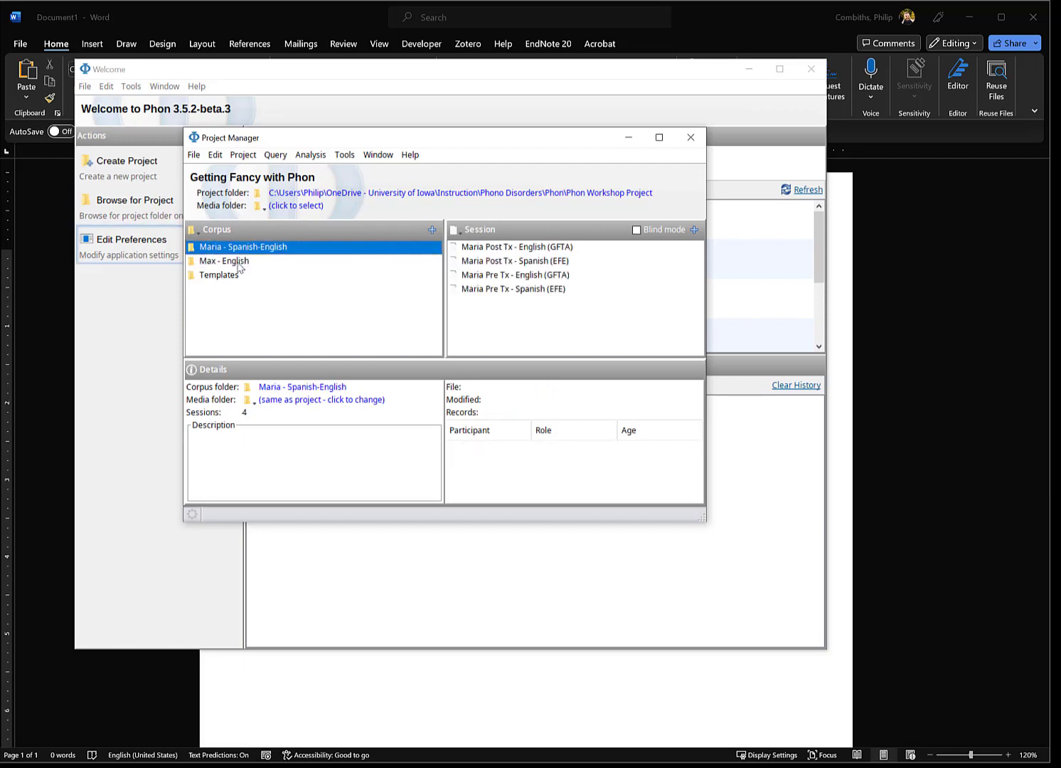
pyautogui.click(238, 263)
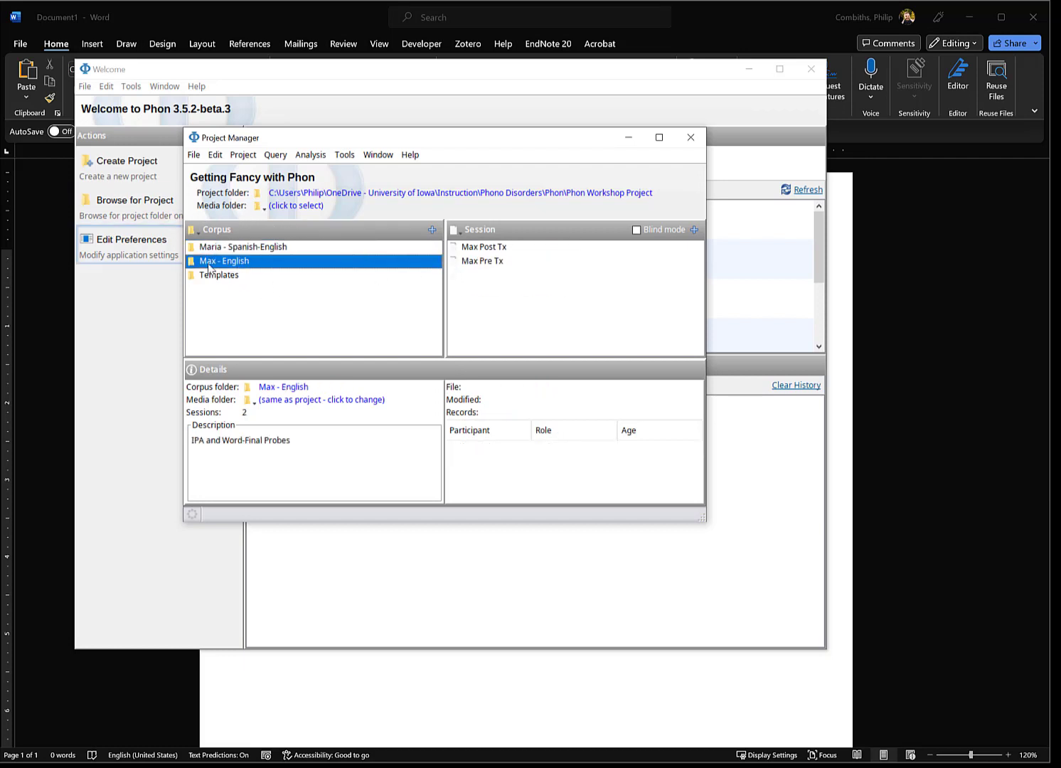
pyautogui.click(490, 249)
pyautogui.click(487, 262)
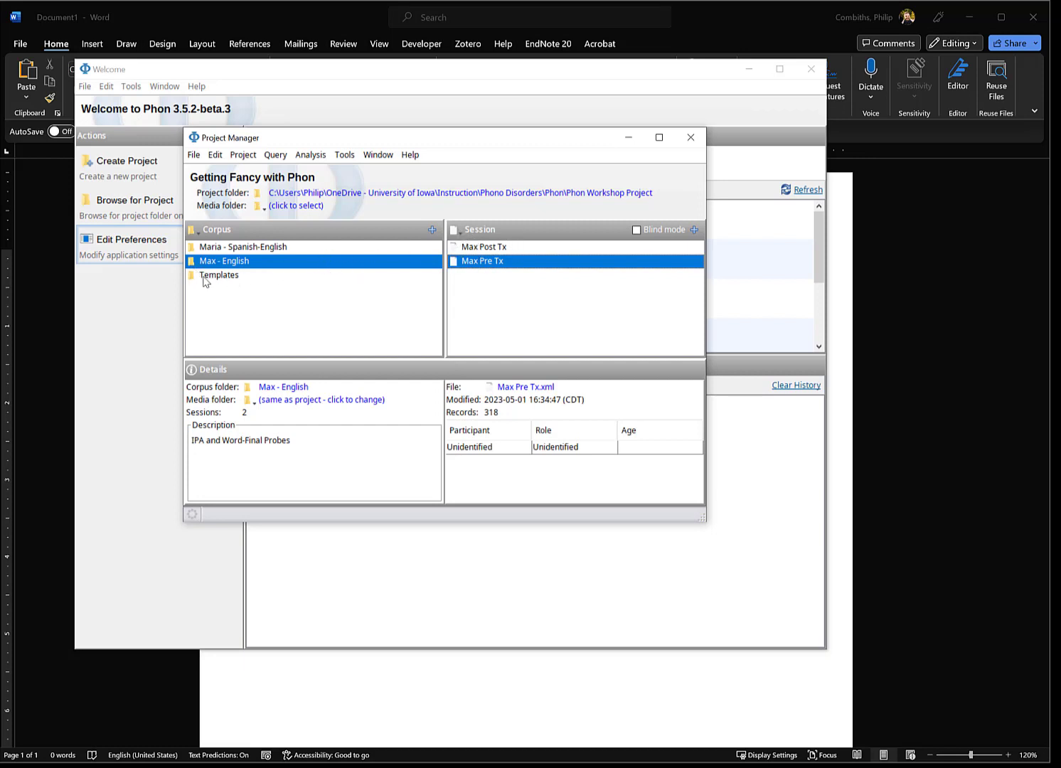
# - Browse the session templates in the Templates corpus and view the details of the Phonemic Inventory Probe Template
pyautogui.click(228, 278)
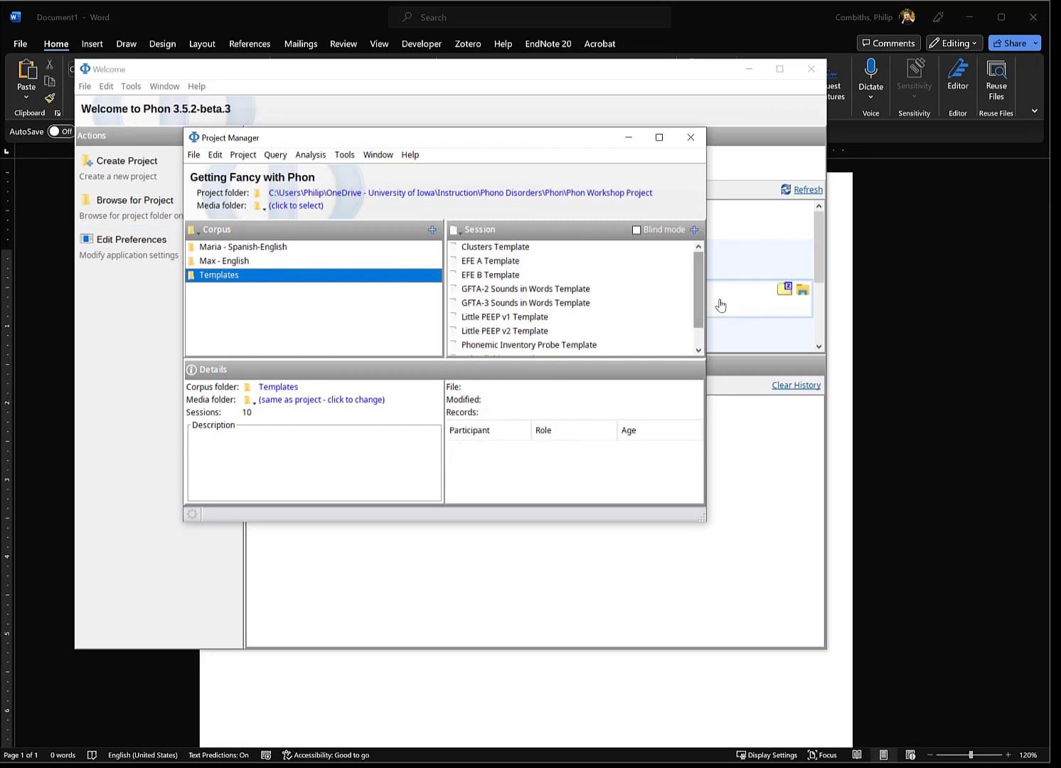
pyautogui.moveTo(698, 302)
pyautogui.mouseDown()
pyautogui.moveTo(698, 321)
pyautogui.moveTo(697, 275)
pyautogui.mouseUp()
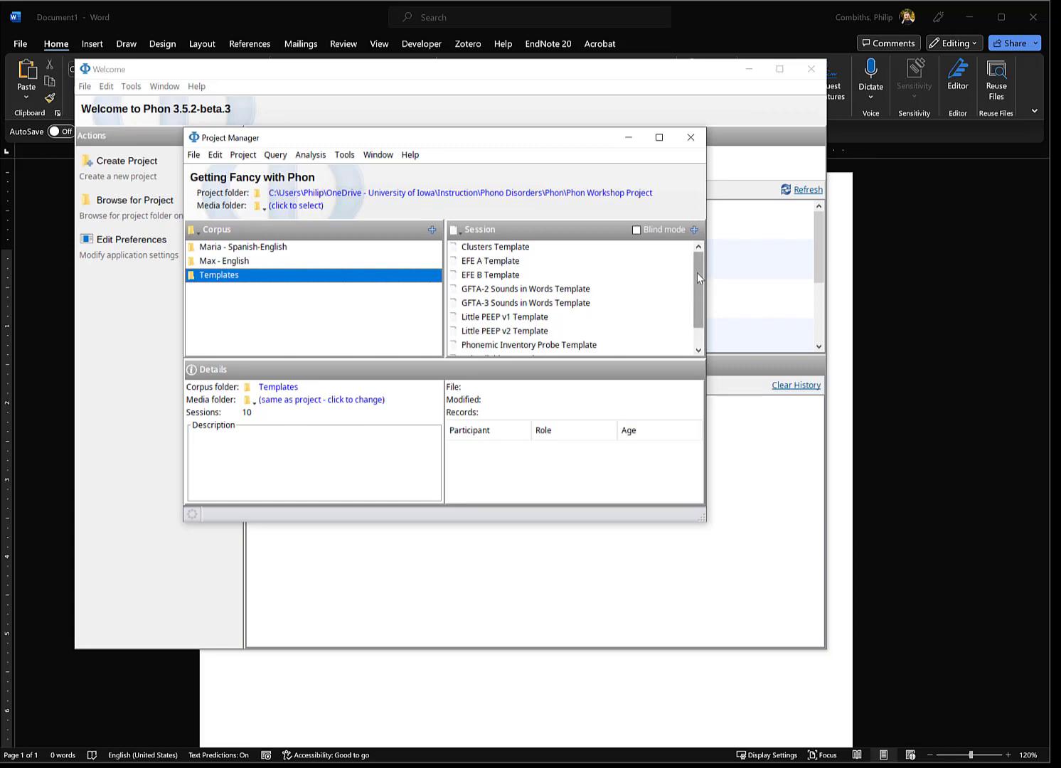
pyautogui.moveTo(697, 277); pyautogui.dragTo(697, 292)
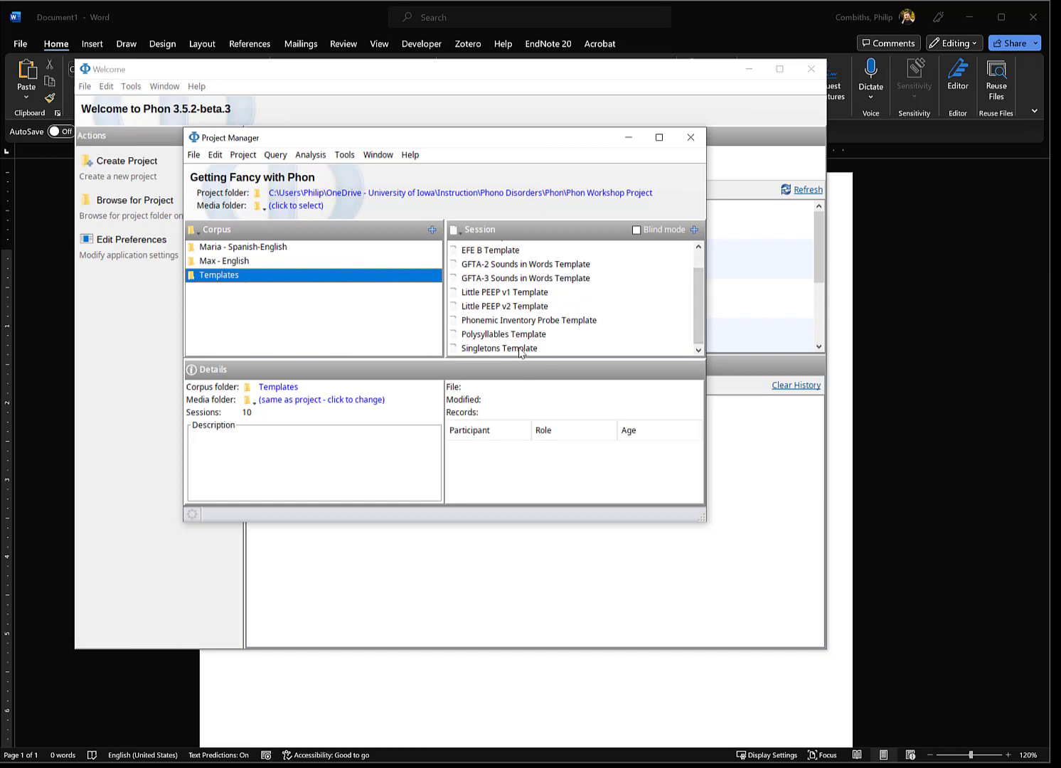
pyautogui.click(575, 324)
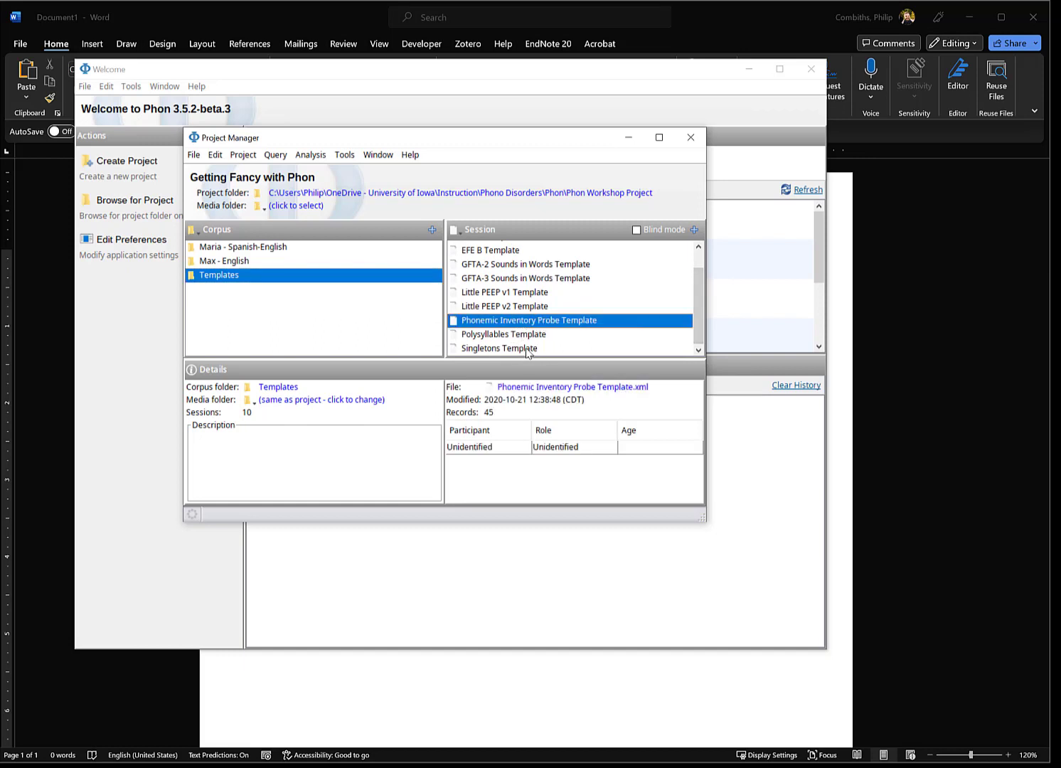
pyautogui.scroll(1, 482, 286)
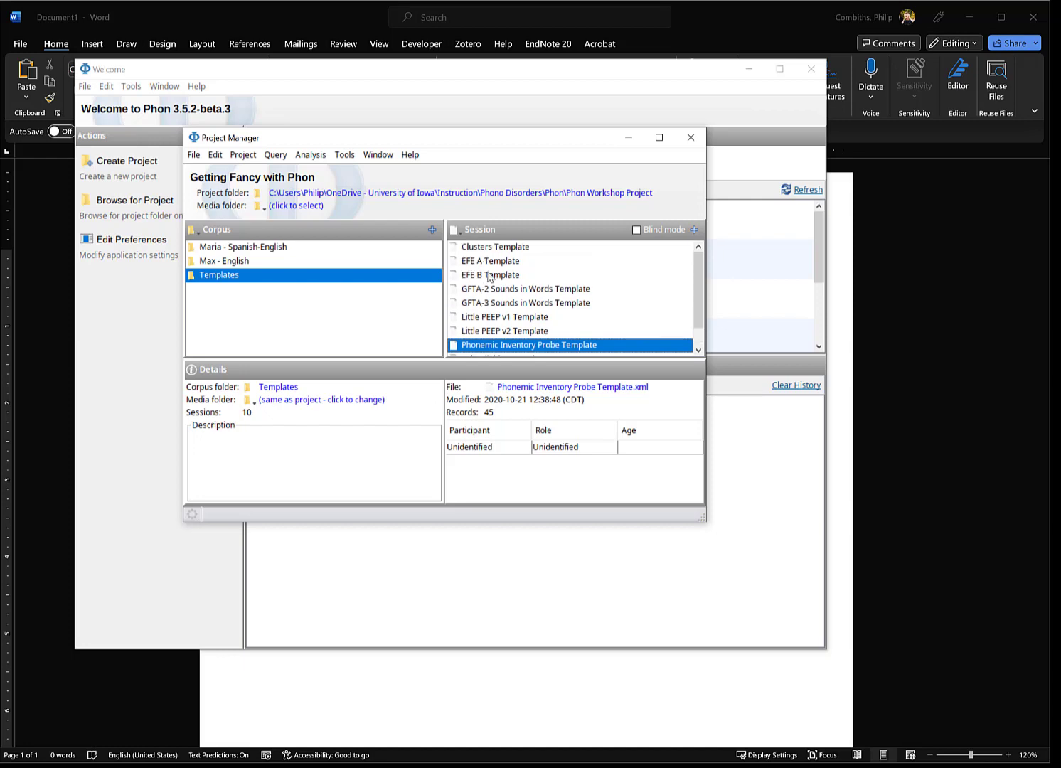
# - Open the Clusters Template session and examine the Orthography, IPA Target and IPA Actual tiers of record 1
pyautogui.doubleClick(513, 246)
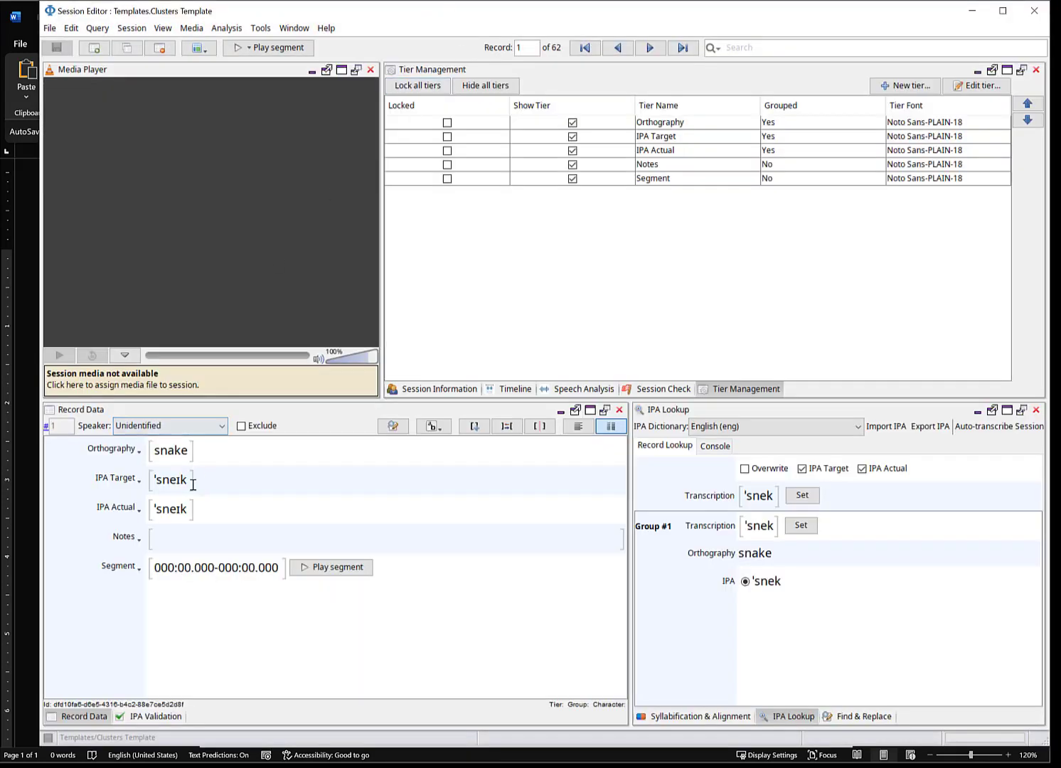
pyautogui.doubleClick(157, 452)
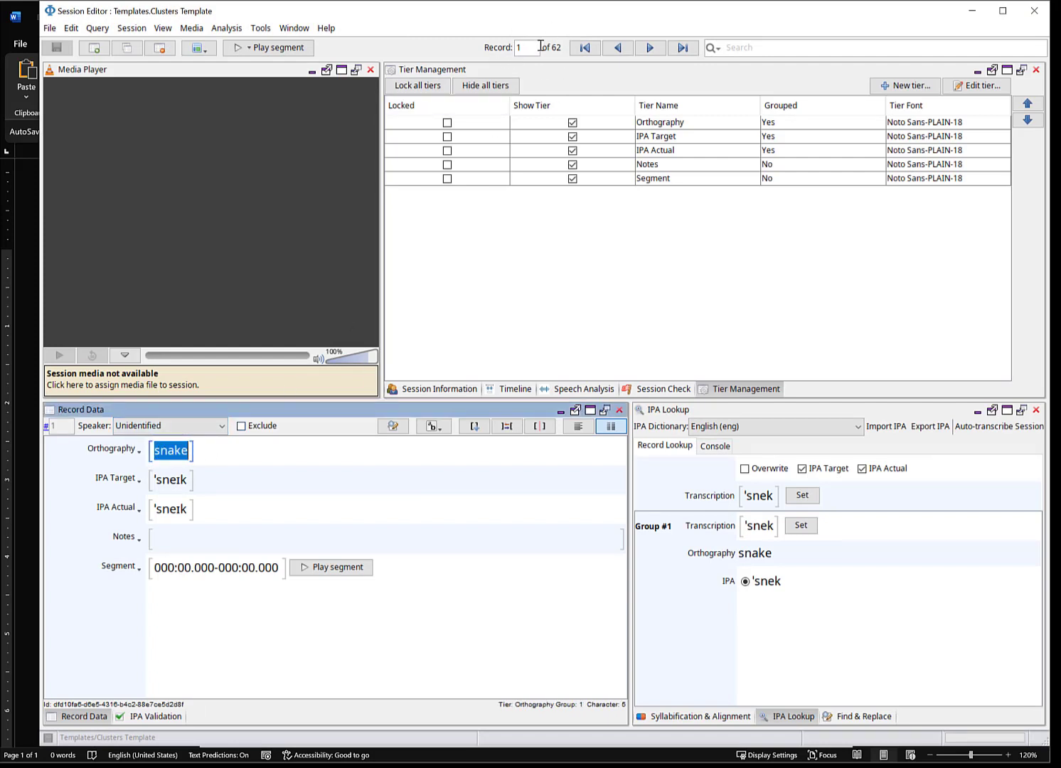
pyautogui.click(174, 481)
pyautogui.moveTo(152, 479); pyautogui.dragTo(190, 480)
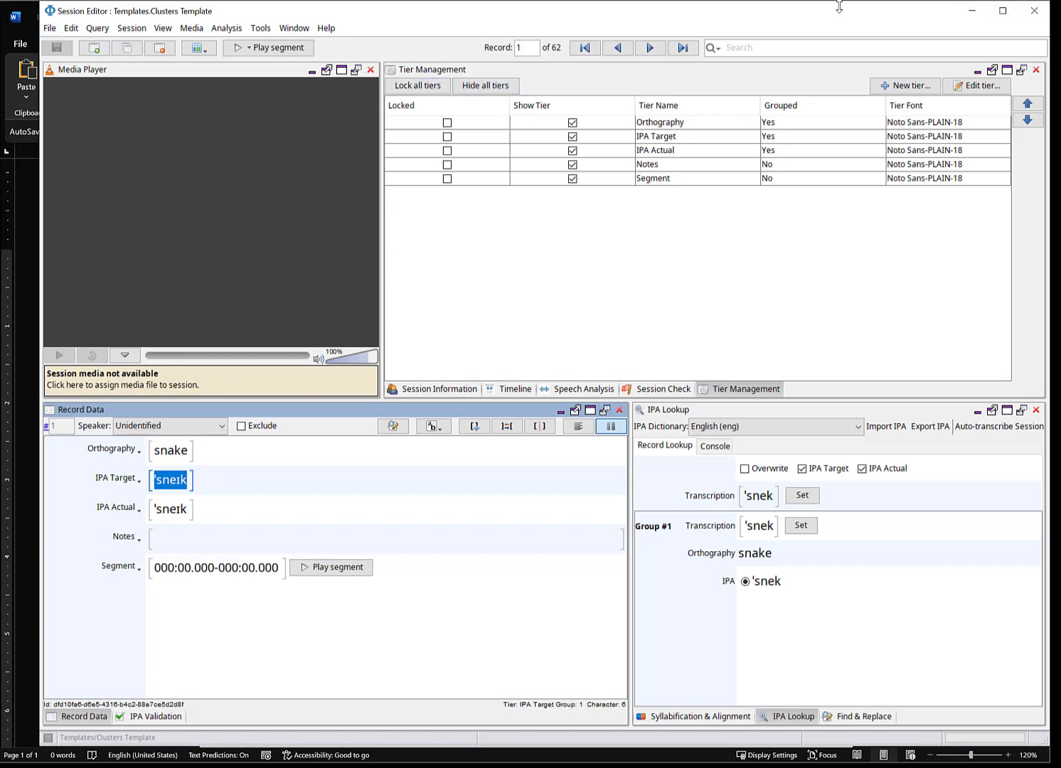
pyautogui.click(189, 509)
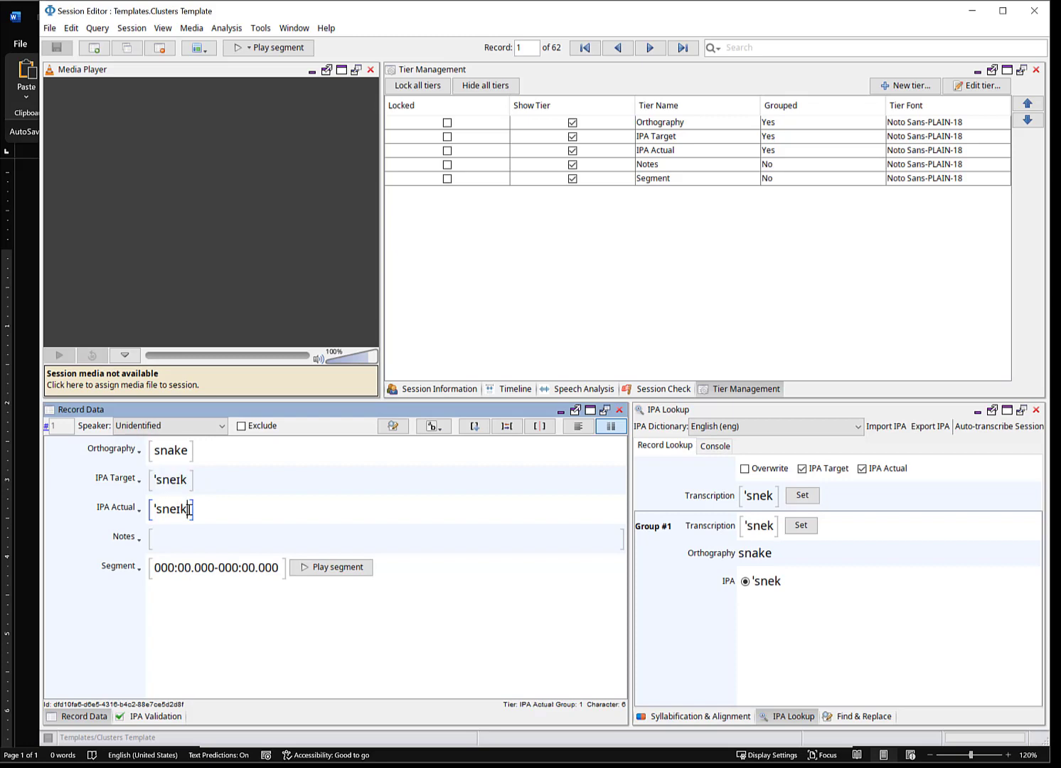
# - Replace the final k with p in the IPA Actual transcription of "snake" and close the template without saving
pyautogui.moveTo(153, 509); pyautogui.dragTo(185, 504)
pyautogui.click(177, 509)
pyautogui.doubleClick(185, 509)
pyautogui.click(189, 507)
pyautogui.press('BackSpace')
pyautogui.write('p')
pyautogui.click(1035, 10)
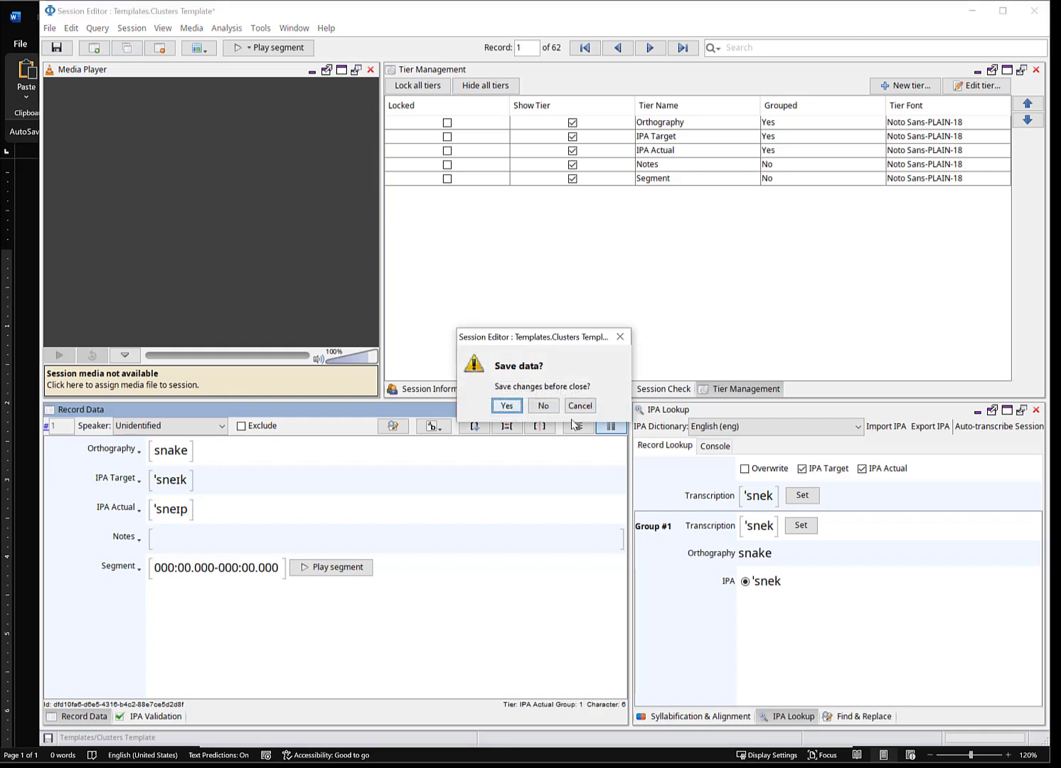
pyautogui.click(544, 406)
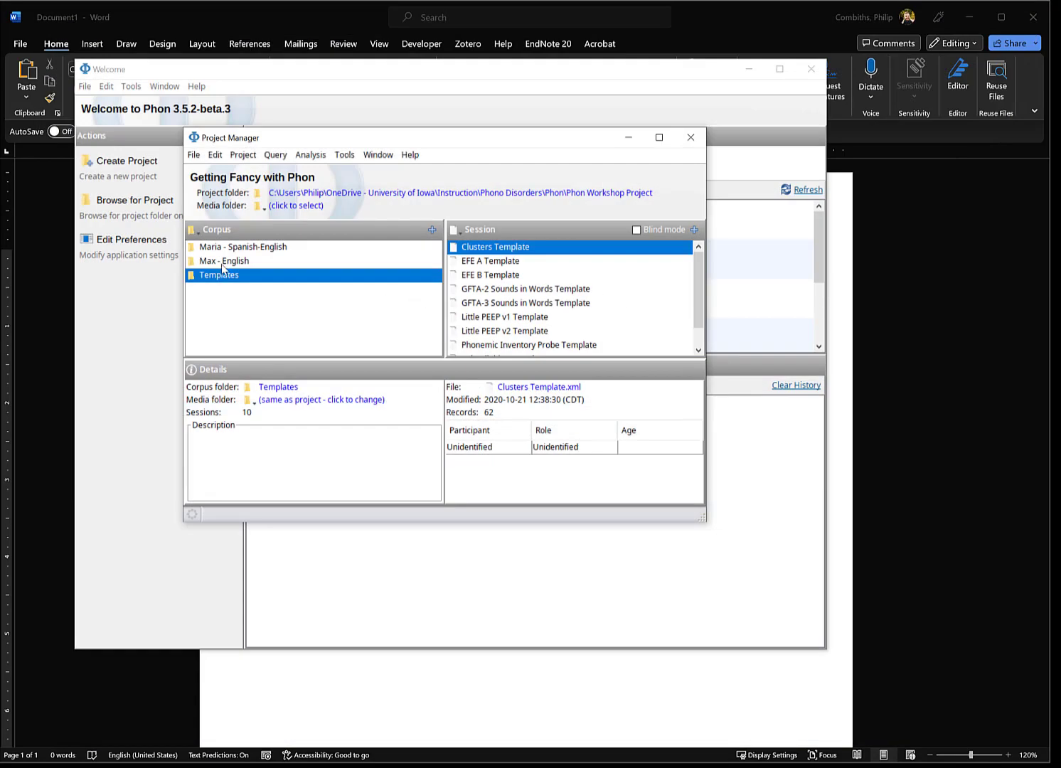
# - Open the Pre Tx session from the English corpus and inspect the Segment tier of record 1
pyautogui.click(223, 263)
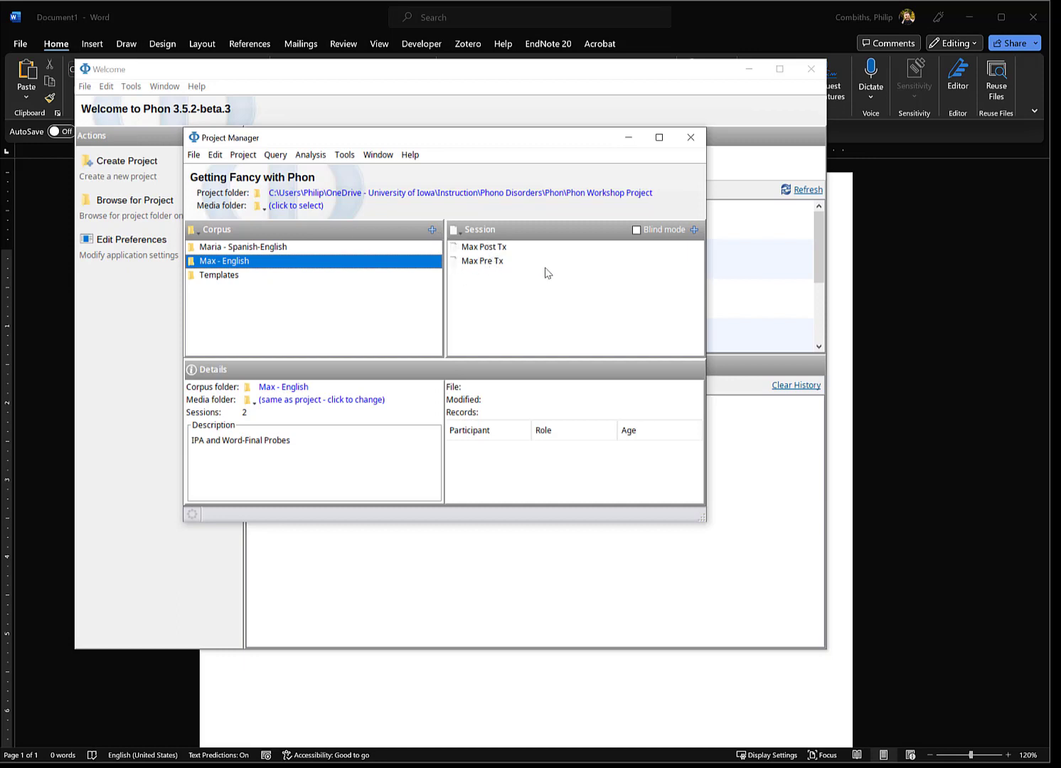
pyautogui.click(486, 251)
pyautogui.click(475, 263)
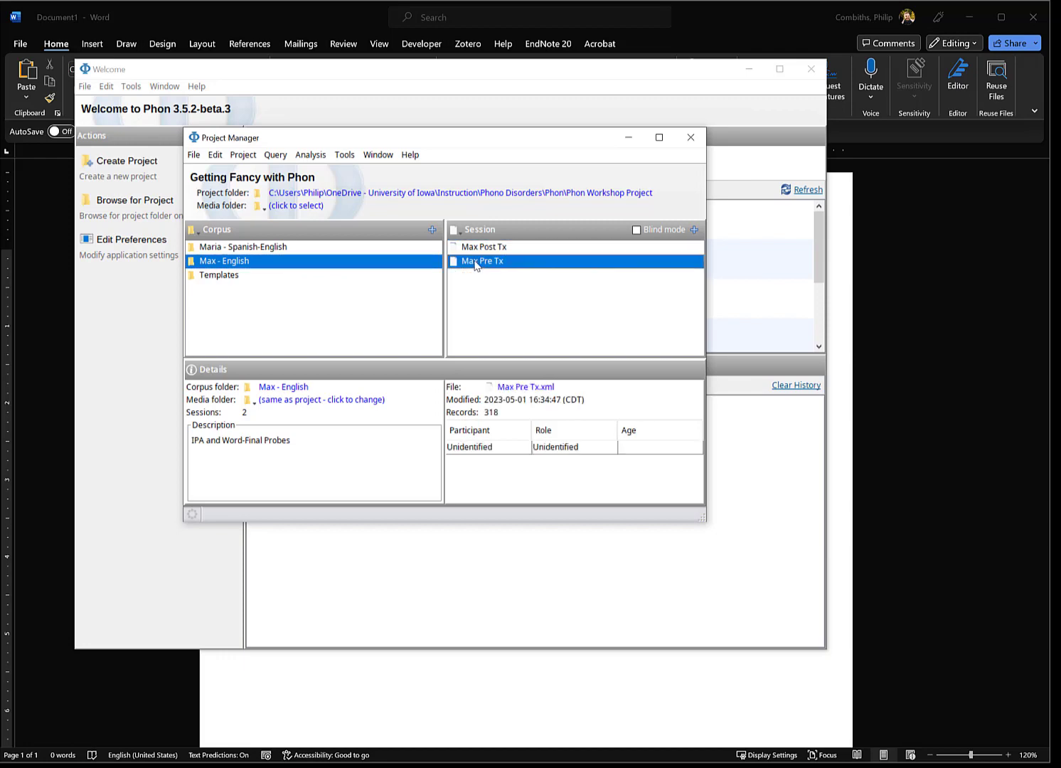
pyautogui.doubleClick(475, 263)
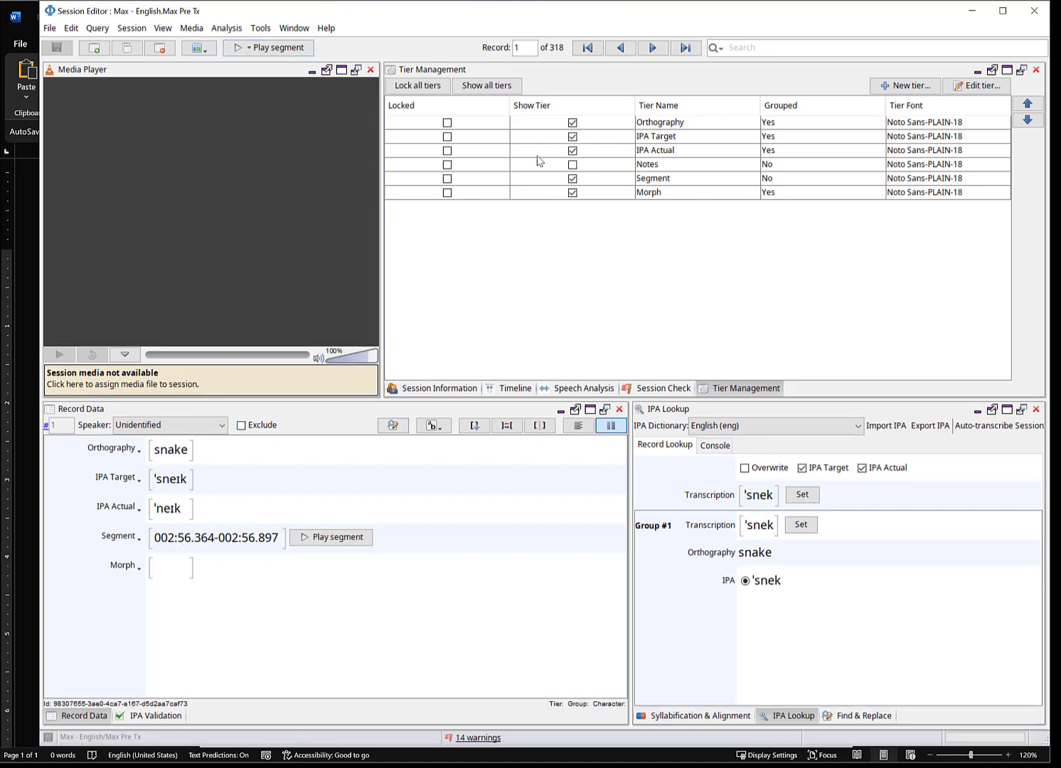
pyautogui.moveTo(158, 541); pyautogui.dragTo(276, 538)
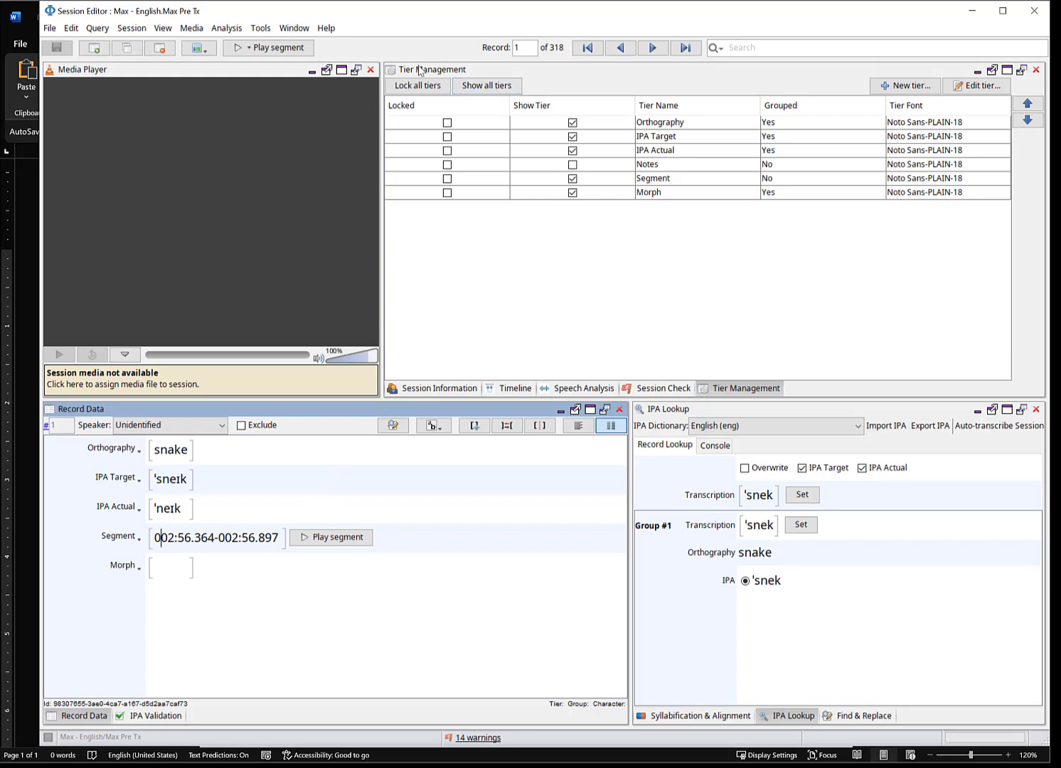
# - Page forward through the session's records as far as record 8 and return to record 1
pyautogui.click(660, 48)
pyautogui.click(659, 49)
pyautogui.click(657, 49)
pyautogui.click(656, 51)
pyautogui.click(655, 52)
pyautogui.click(610, 51)
pyautogui.click(610, 51)
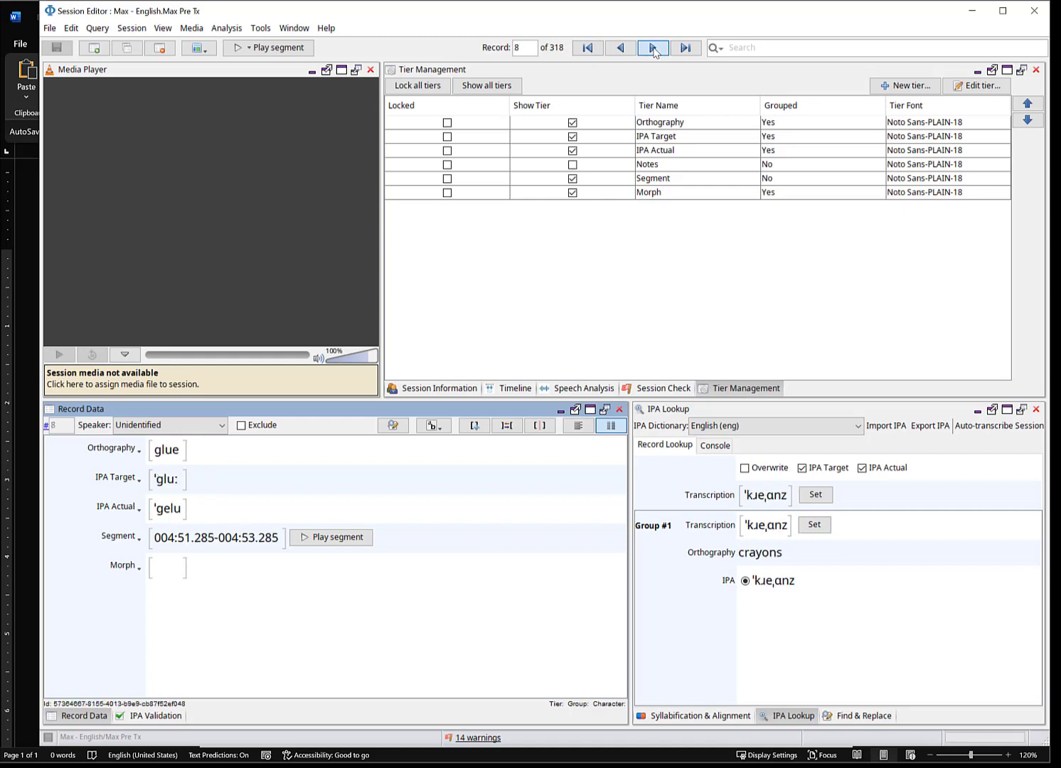
pyautogui.click(610, 52)
pyautogui.click(608, 52)
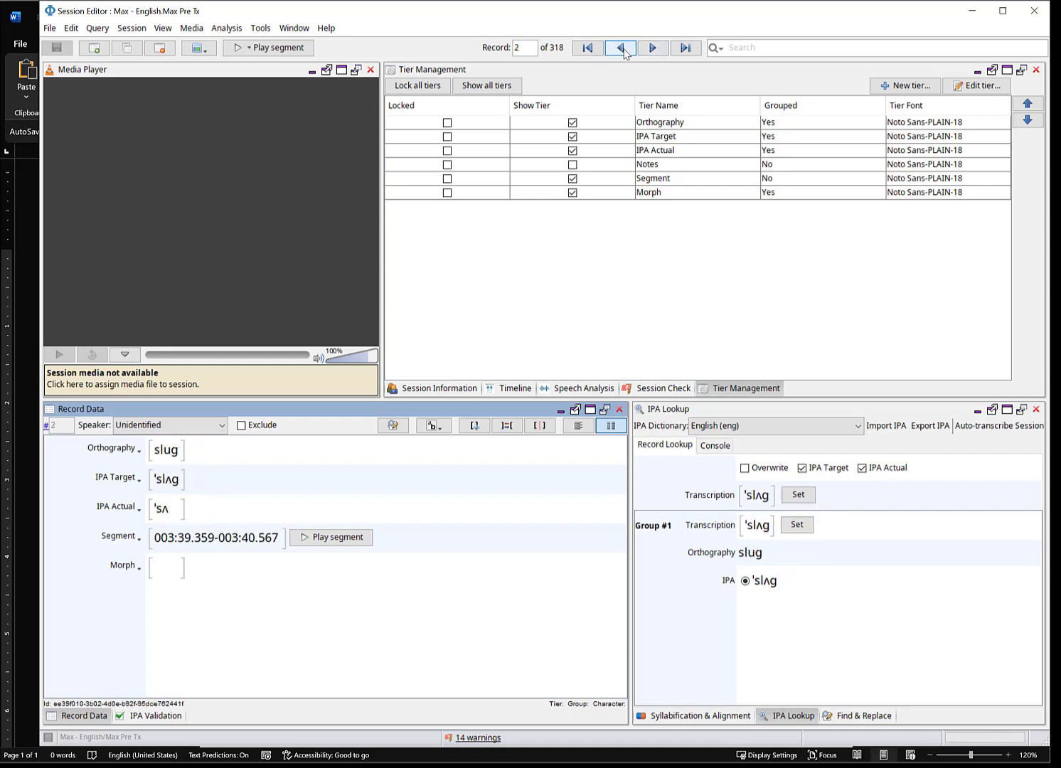
pyautogui.click(624, 53)
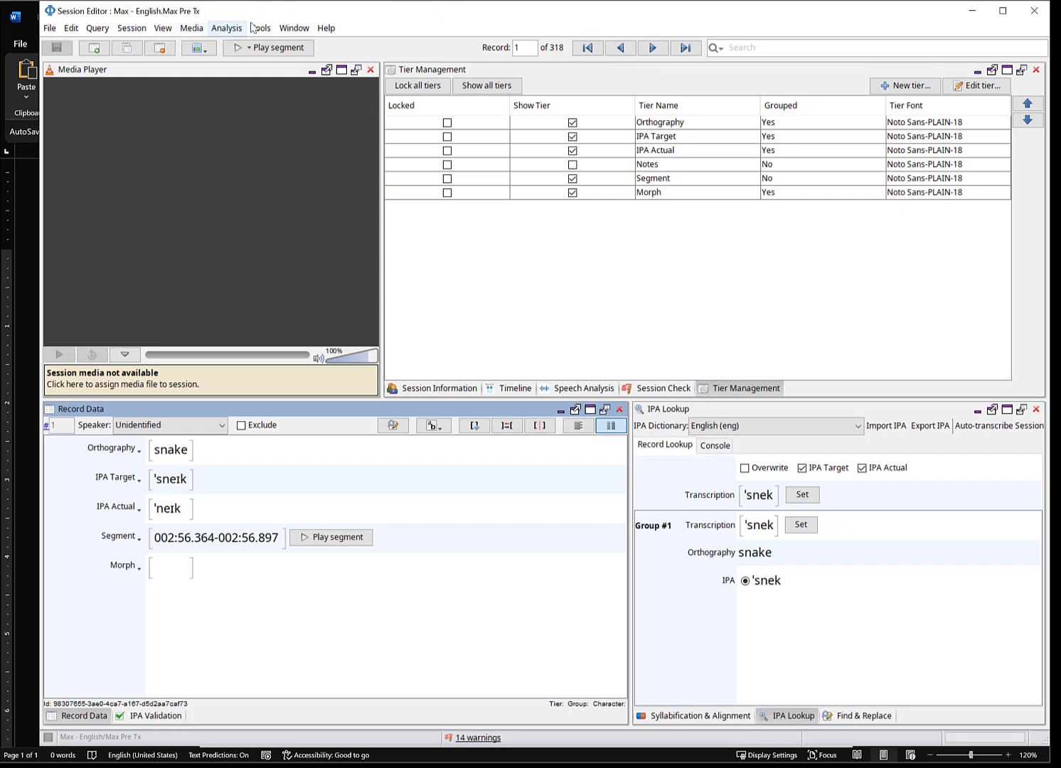
# - Start a Percent Phones Correct analysis and include the Pre Tx and Post Tx sessions of the English corpus
pyautogui.click(229, 29)
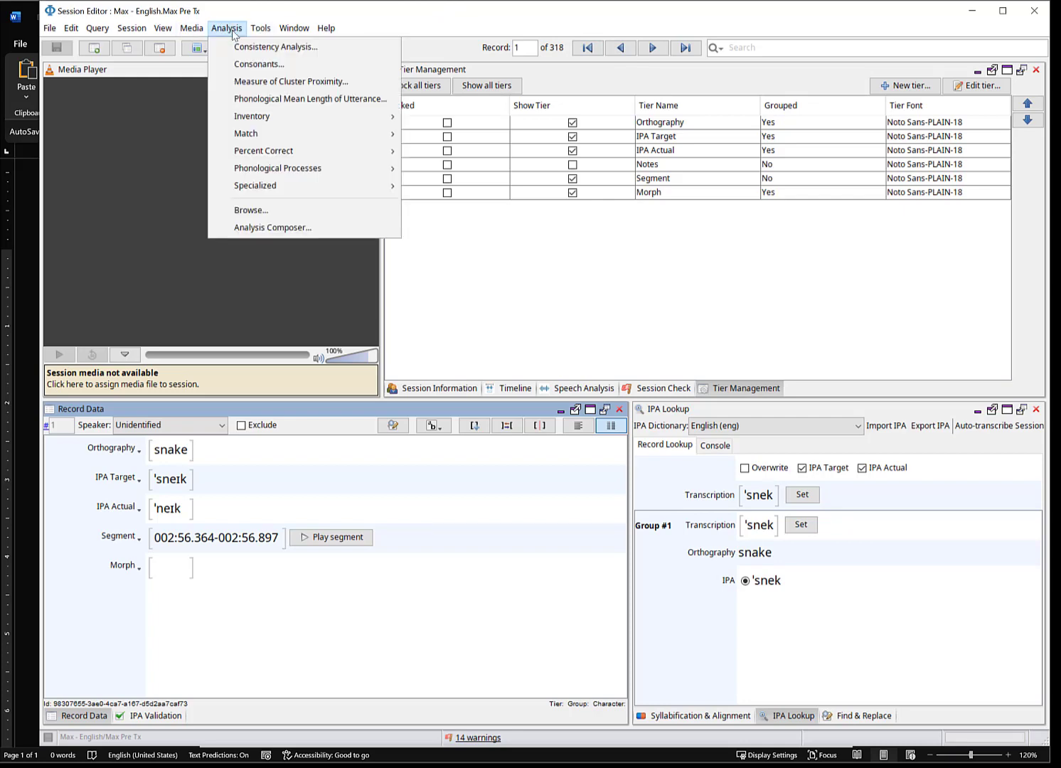
pyautogui.moveTo(268, 158)
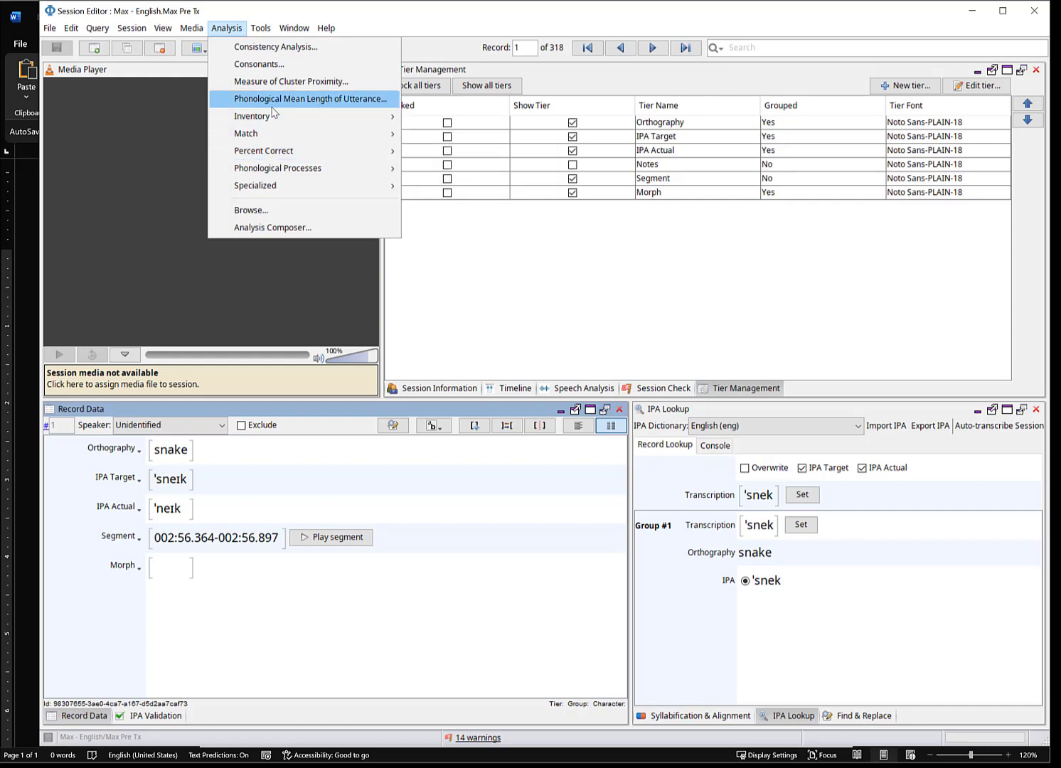
pyautogui.moveTo(327, 153)
pyautogui.click(447, 190)
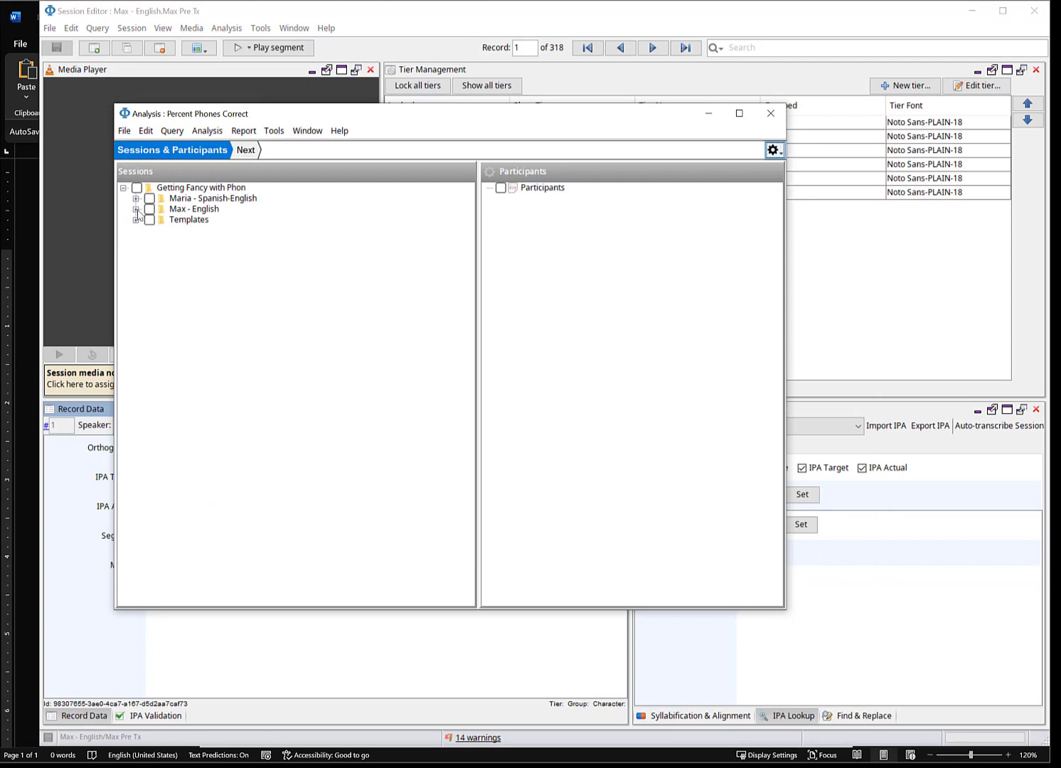
pyautogui.click(136, 209)
pyautogui.click(162, 231)
pyautogui.click(162, 219)
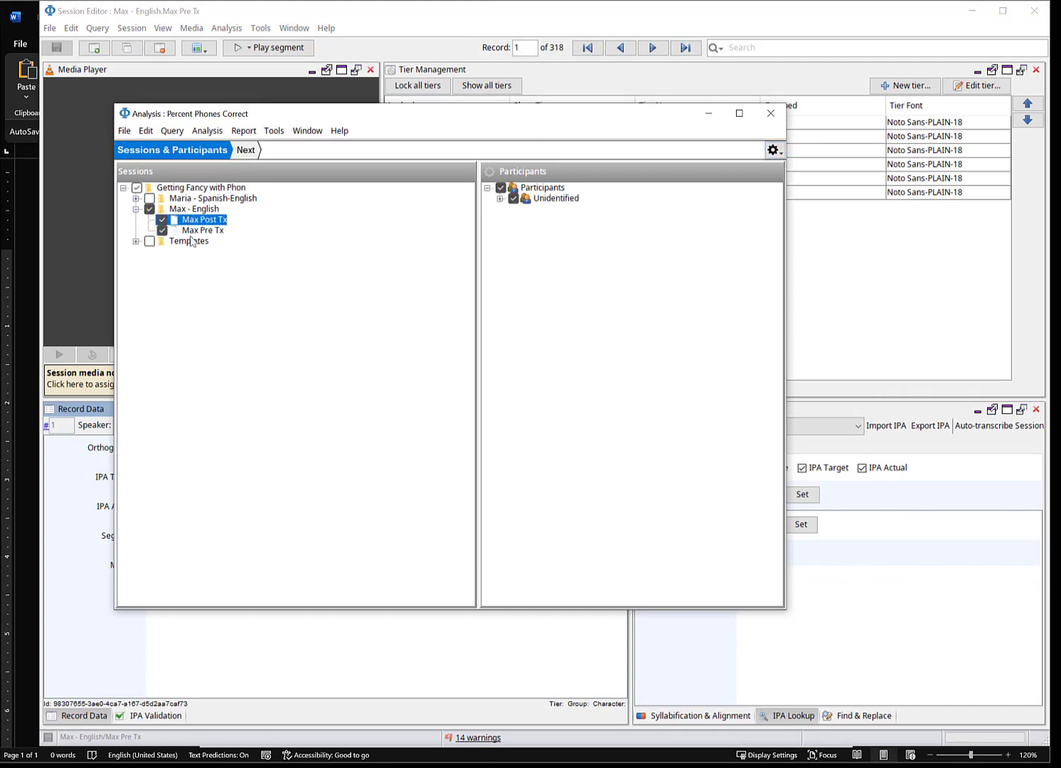
# - Set the analysis to ignore diacritics and generate the Percent Phones Correct report
pyautogui.click(246, 150)
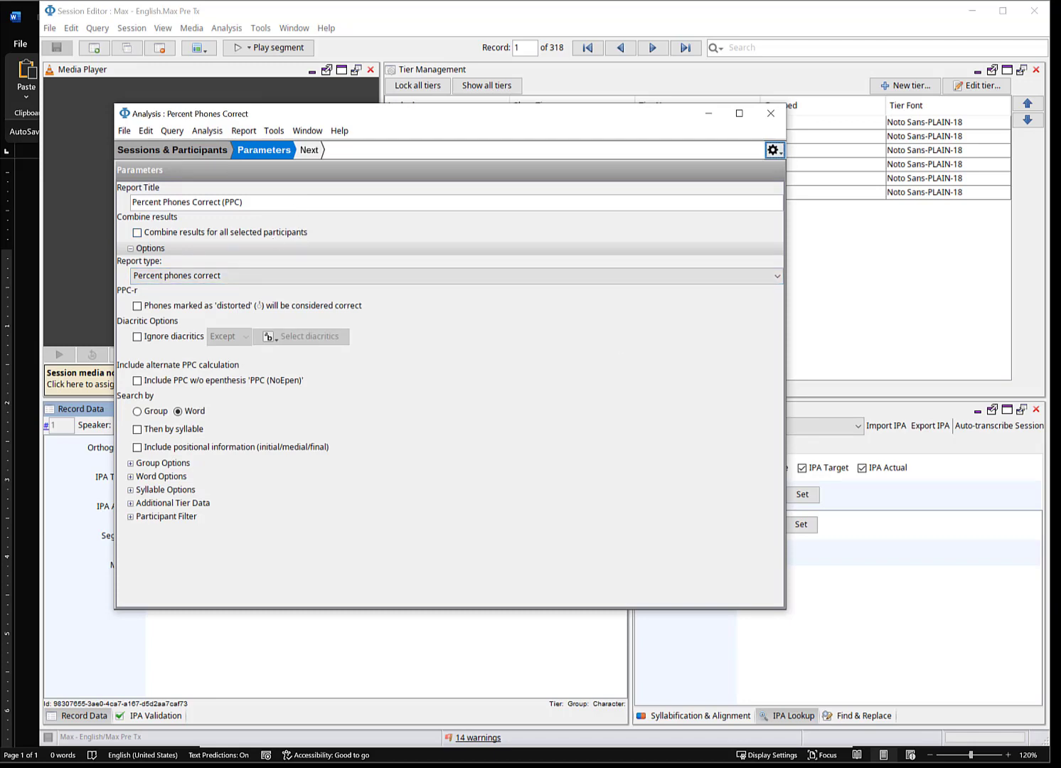
pyautogui.click(138, 337)
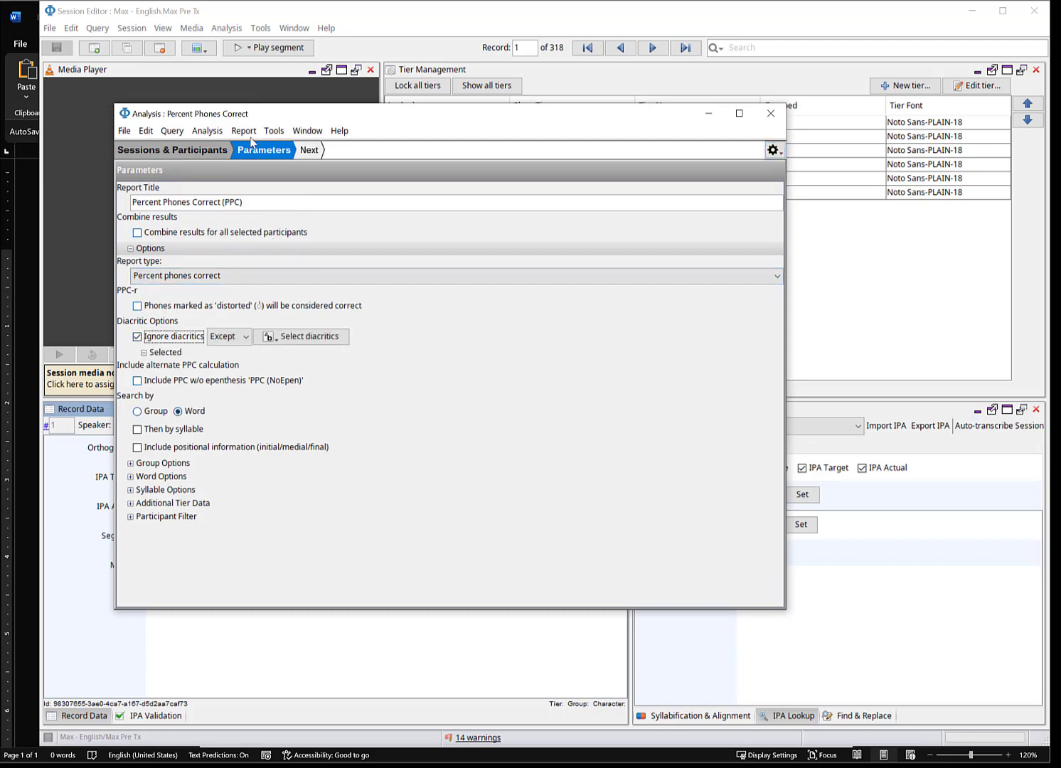
pyautogui.moveTo(325, 113); pyautogui.dragTo(346, 121)
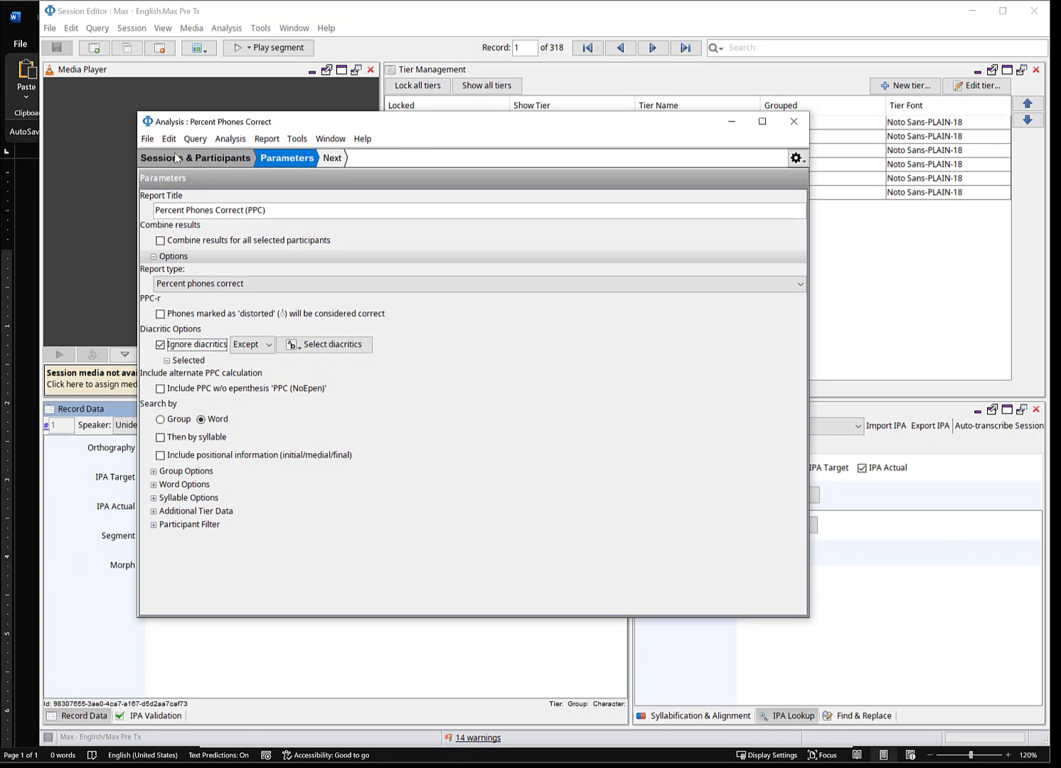
pyautogui.click(329, 159)
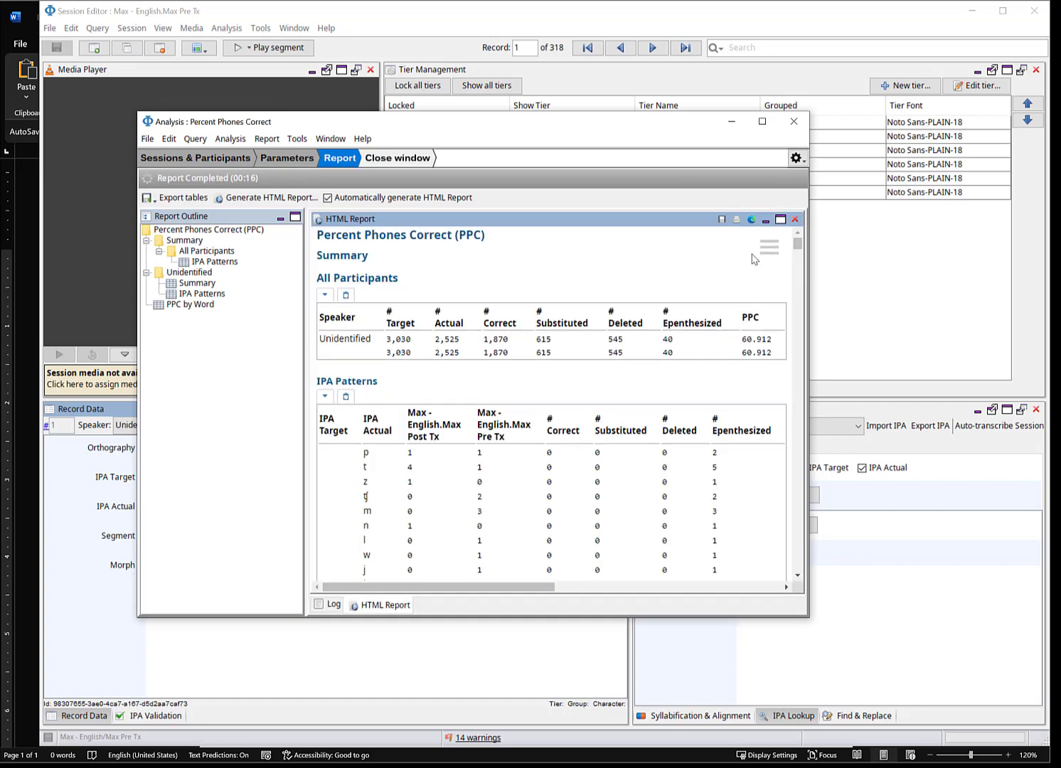
# - Go to the Unidentified section's Summary table in the report and compare the Pre Tx and Post Tx rows
pyautogui.click(768, 246)
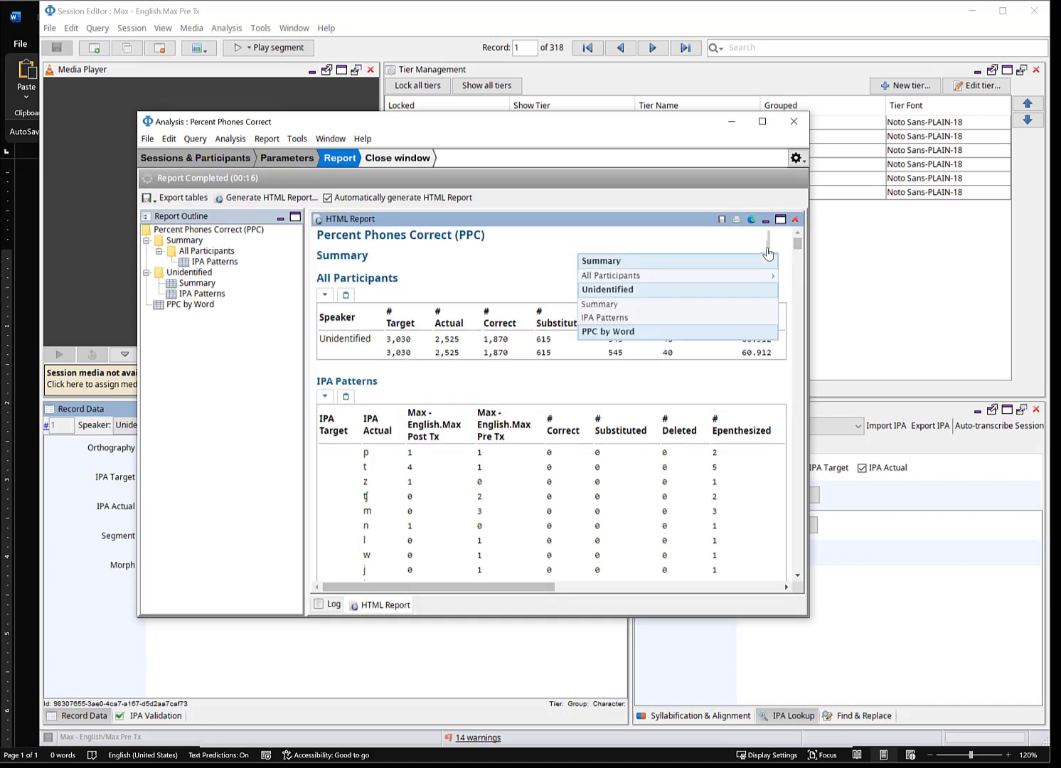
pyautogui.click(619, 305)
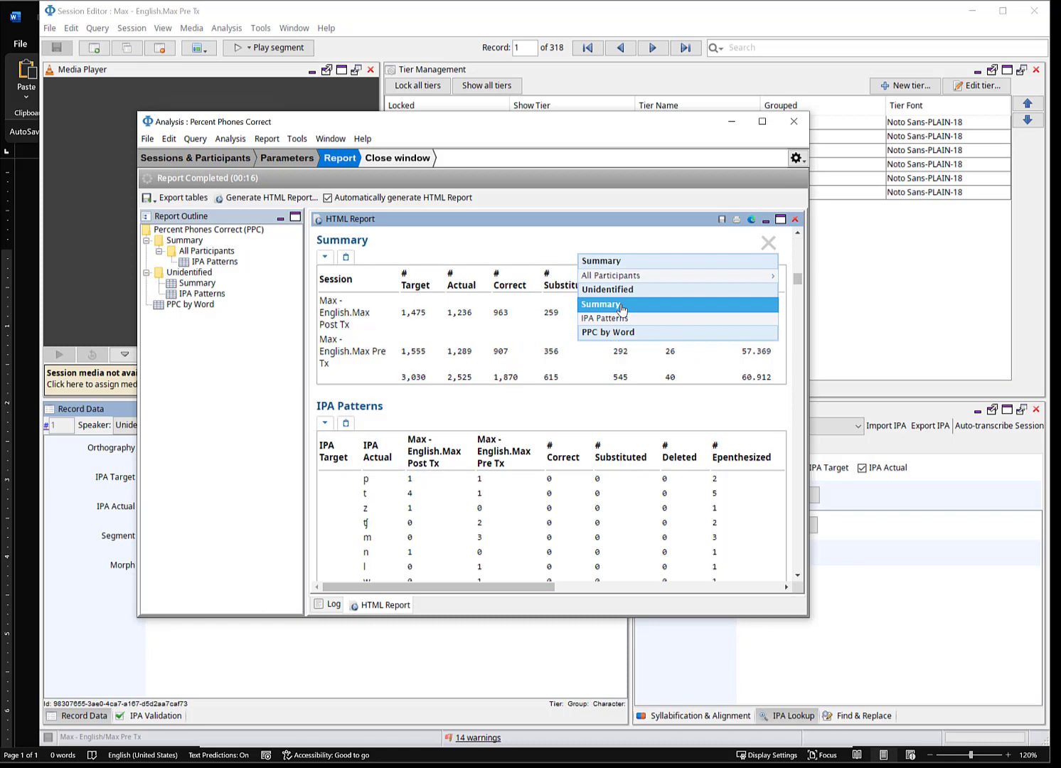
pyautogui.click(767, 243)
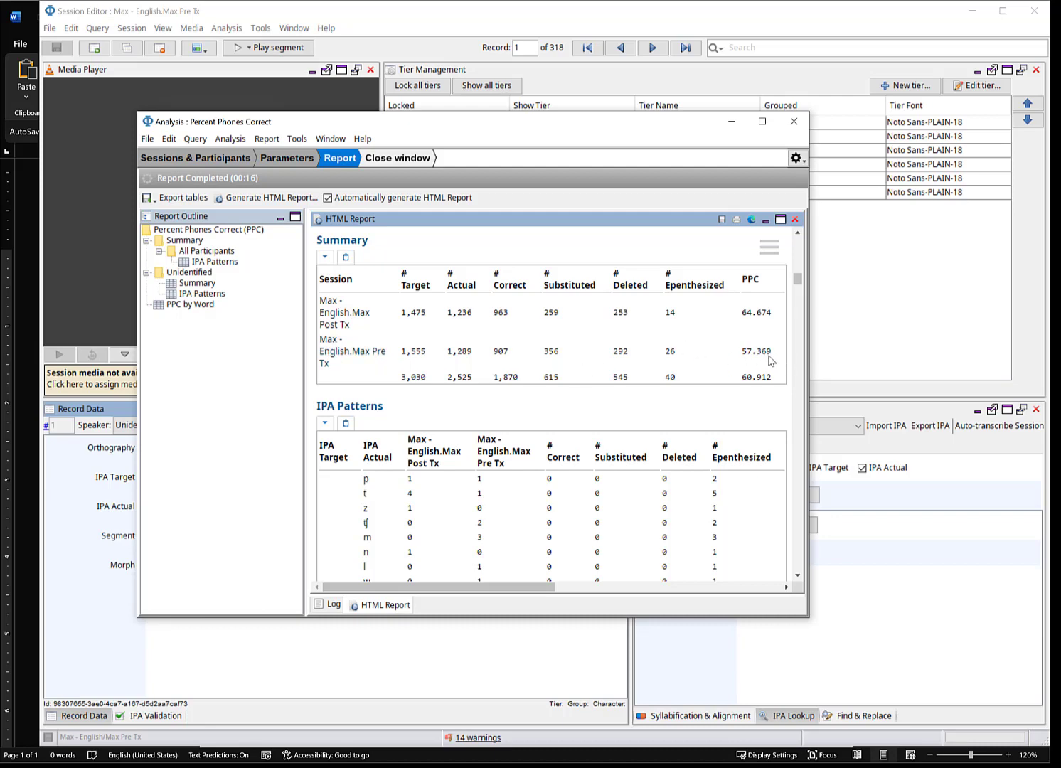
pyautogui.moveTo(773, 357); pyautogui.dragTo(343, 357)
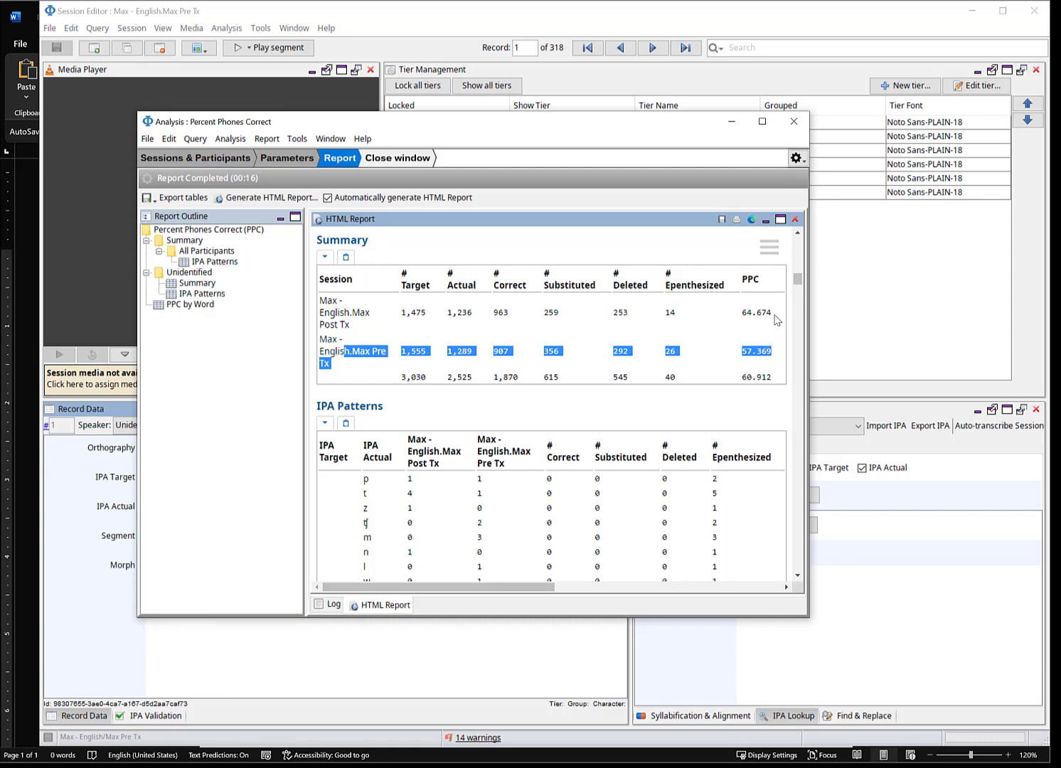
pyautogui.moveTo(774, 316); pyautogui.dragTo(325, 313)
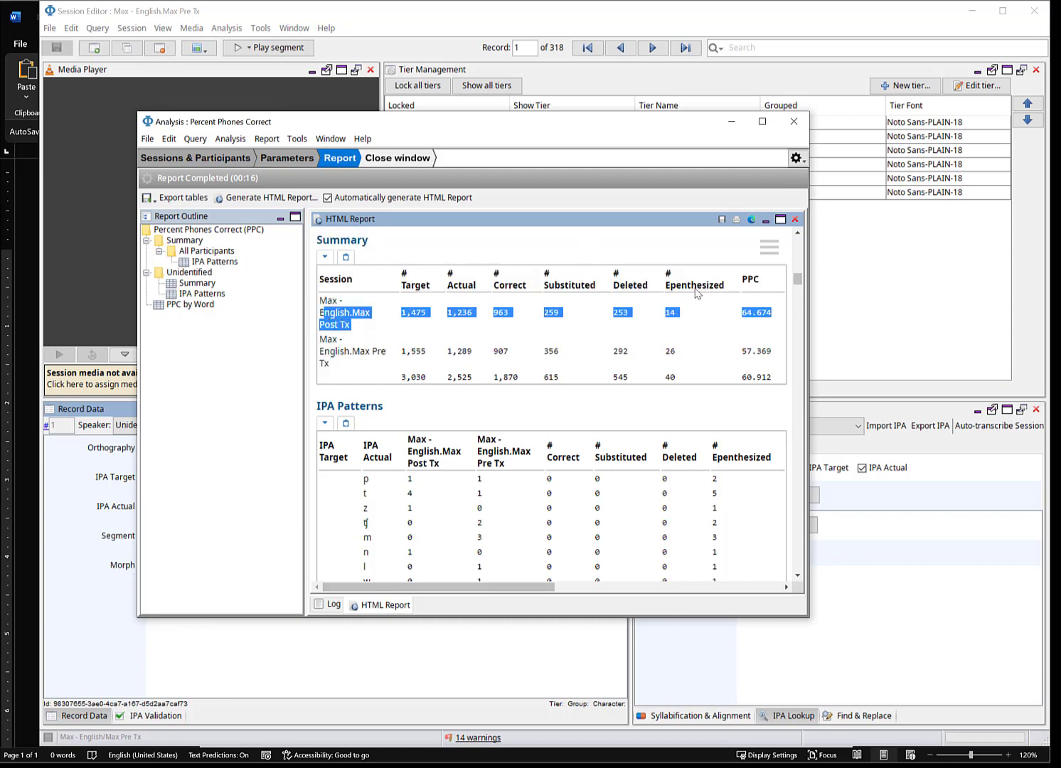
pyautogui.click(706, 245)
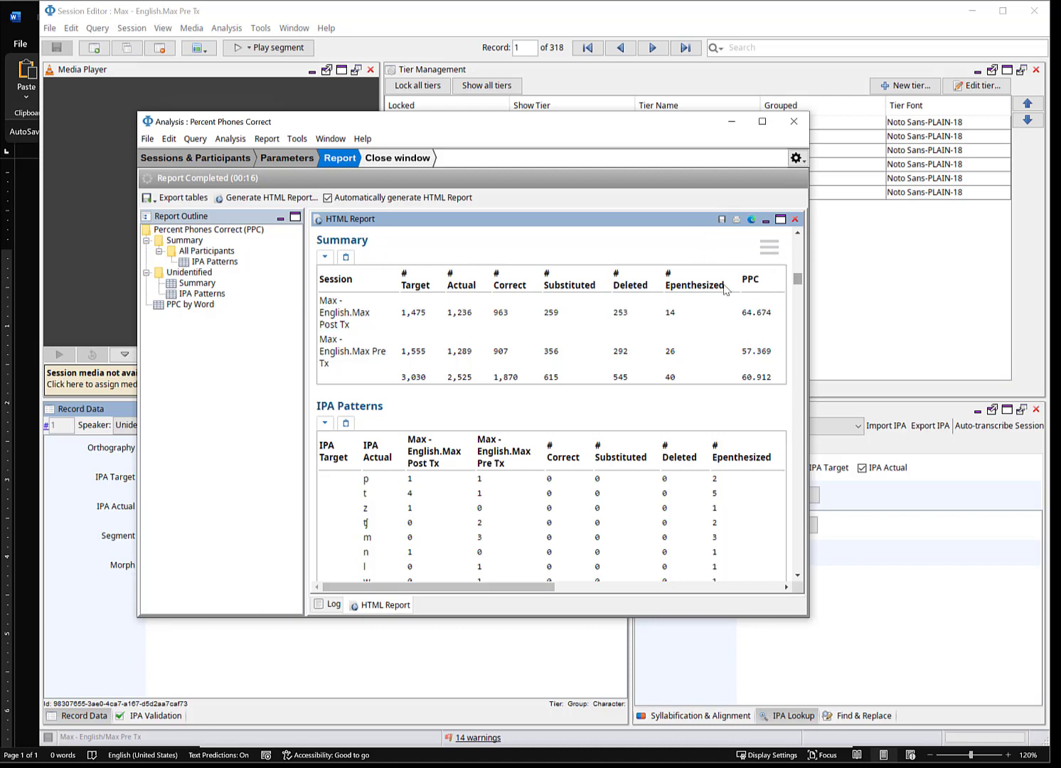
# - Examine the IPA Patterns table, comparing target and actual phones across the Post Tx and Pre Tx sessions
pyautogui.moveTo(796, 283); pyautogui.dragTo(796, 287)
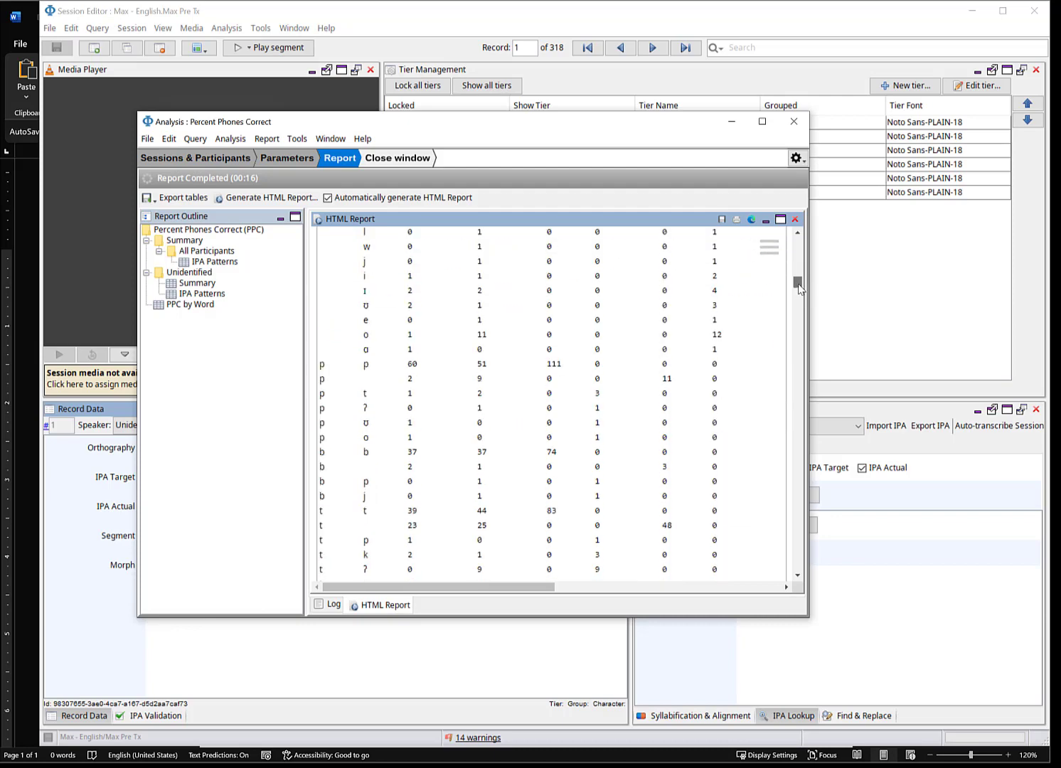
pyautogui.scroll(-1, 717, 305)
pyautogui.click(797, 232)
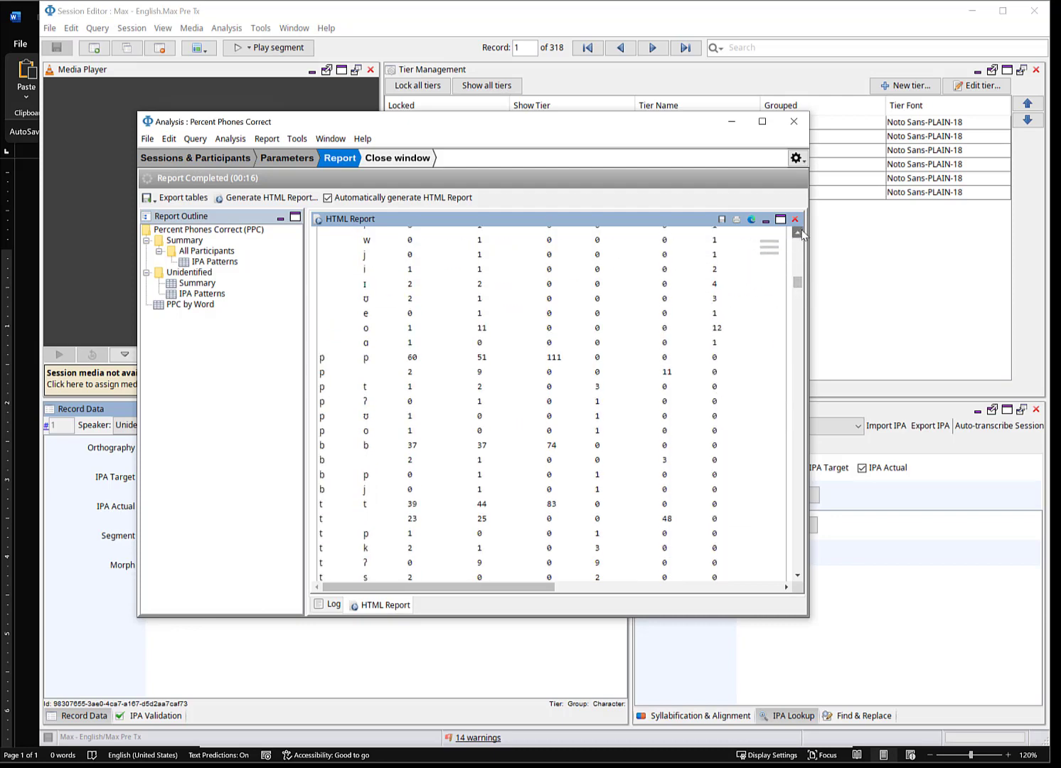
pyautogui.click(797, 232)
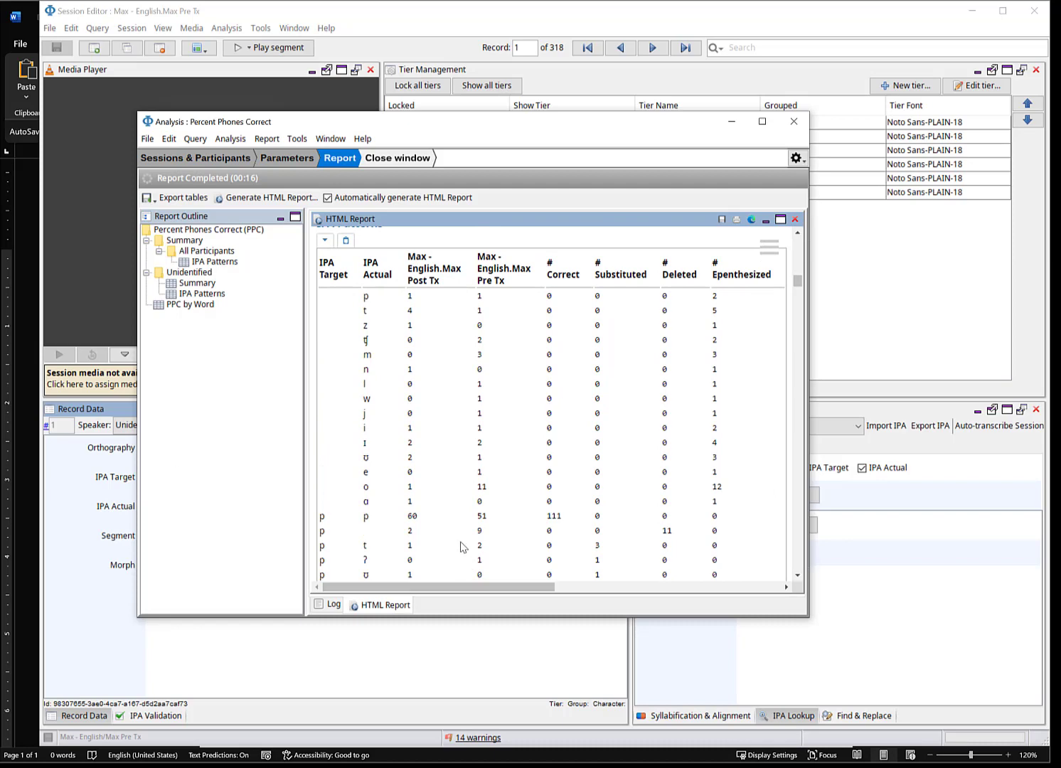
pyautogui.scroll(1, 373, 519)
pyautogui.scroll(1, 377, 520)
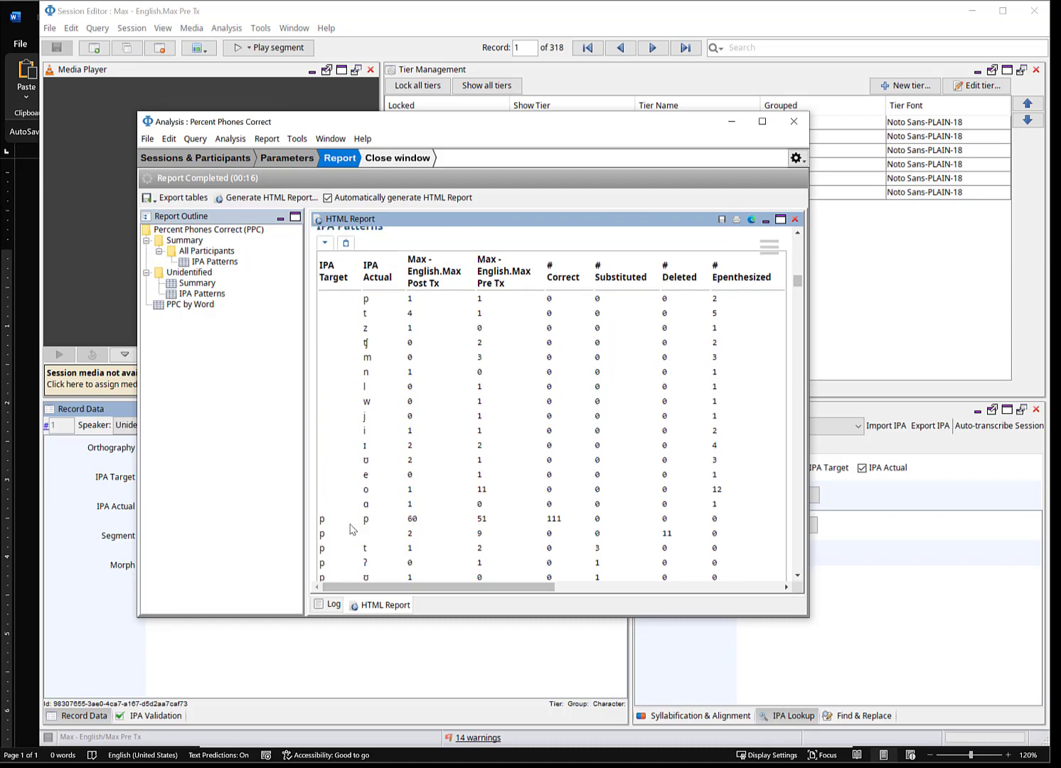
pyautogui.scroll(1, 350, 469)
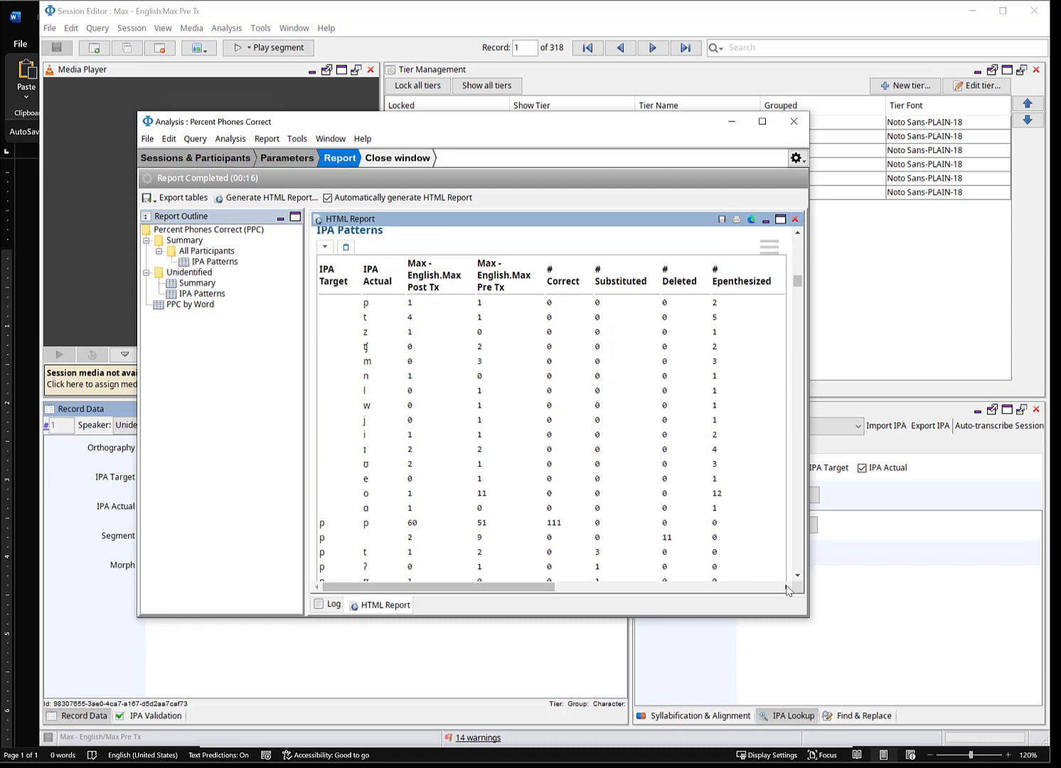
pyautogui.scroll(-3, 797, 576)
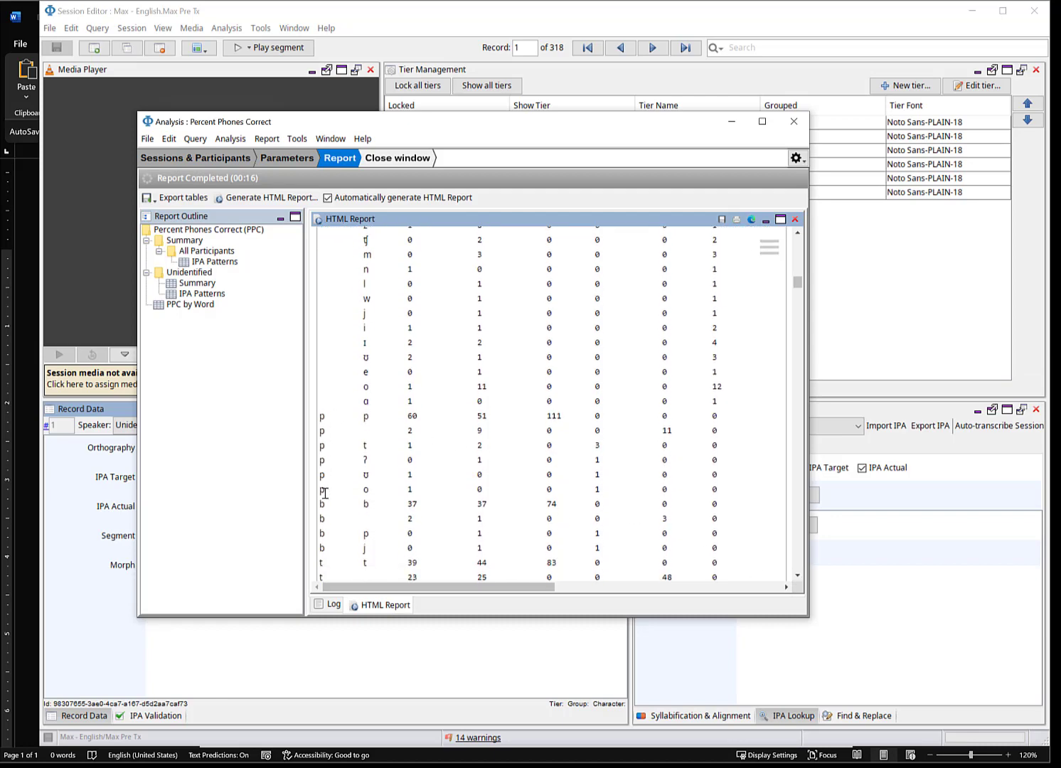
pyautogui.moveTo(325, 491); pyautogui.dragTo(322, 418)
pyautogui.click(322, 417)
pyautogui.scroll(1, 364, 494)
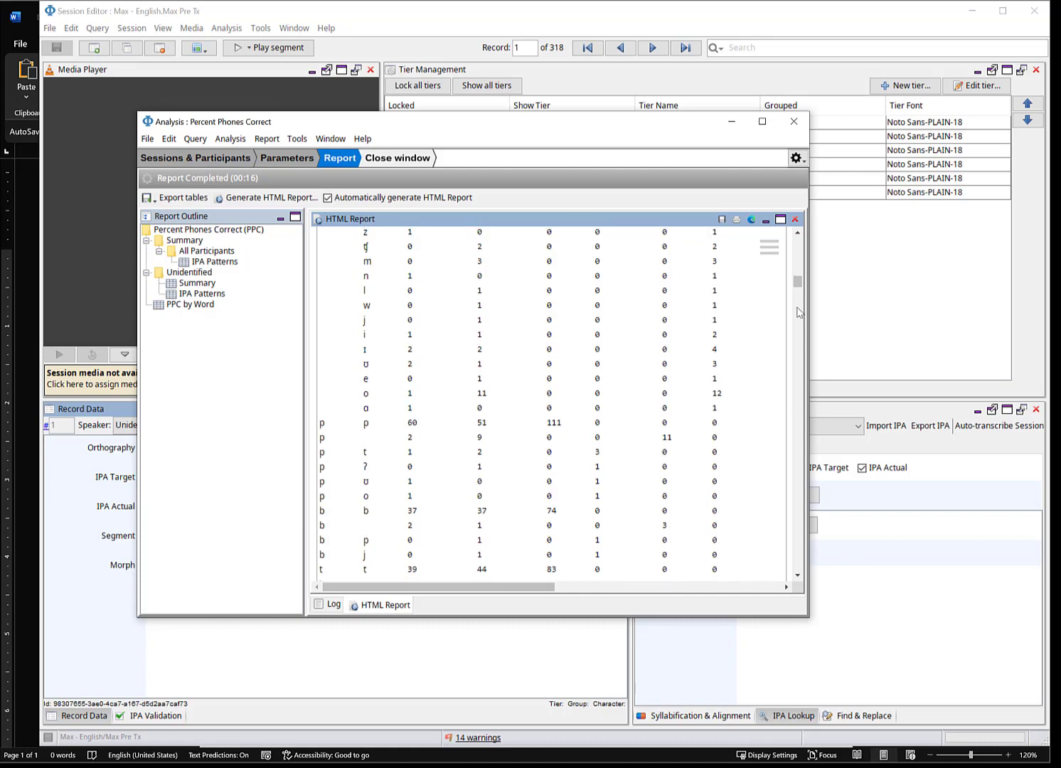
pyautogui.moveTo(799, 285); pyautogui.dragTo(798, 287)
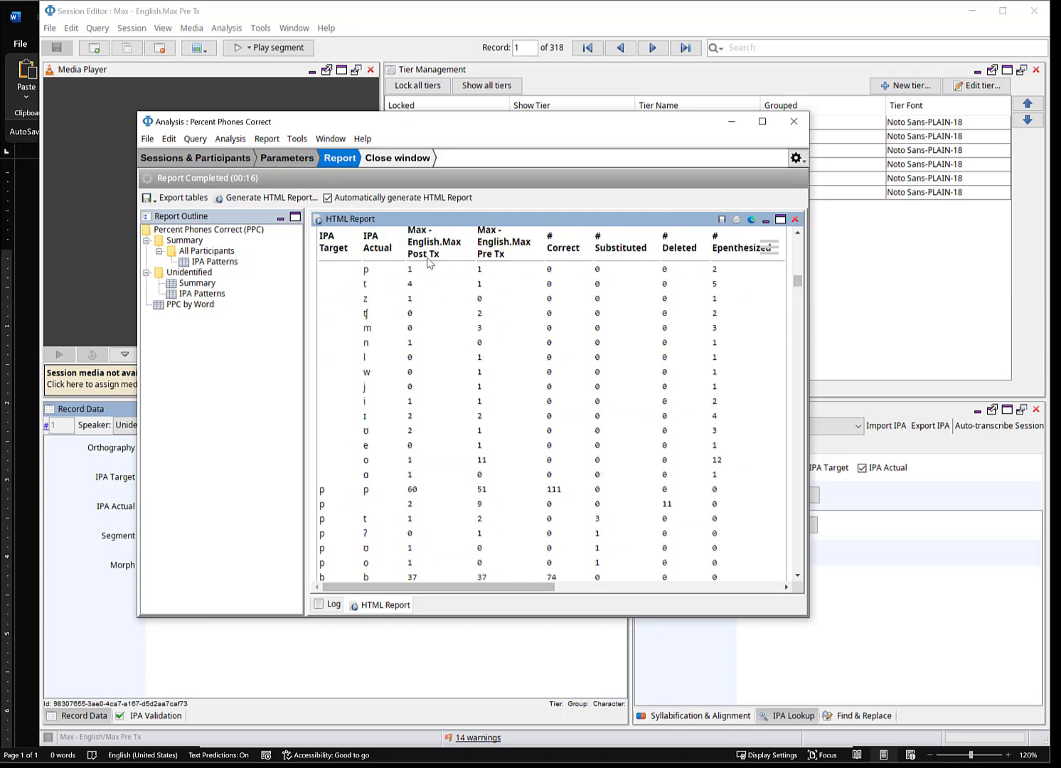
pyautogui.moveTo(799, 282); pyautogui.dragTo(797, 259)
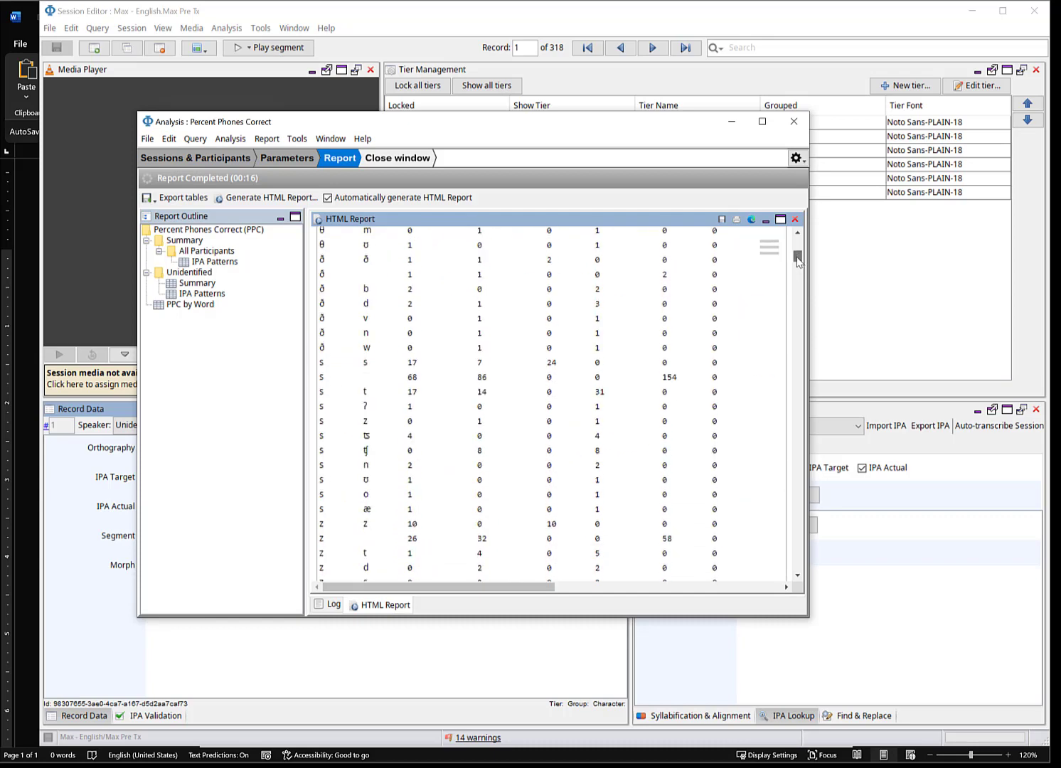
pyautogui.scroll(4, 588, 290)
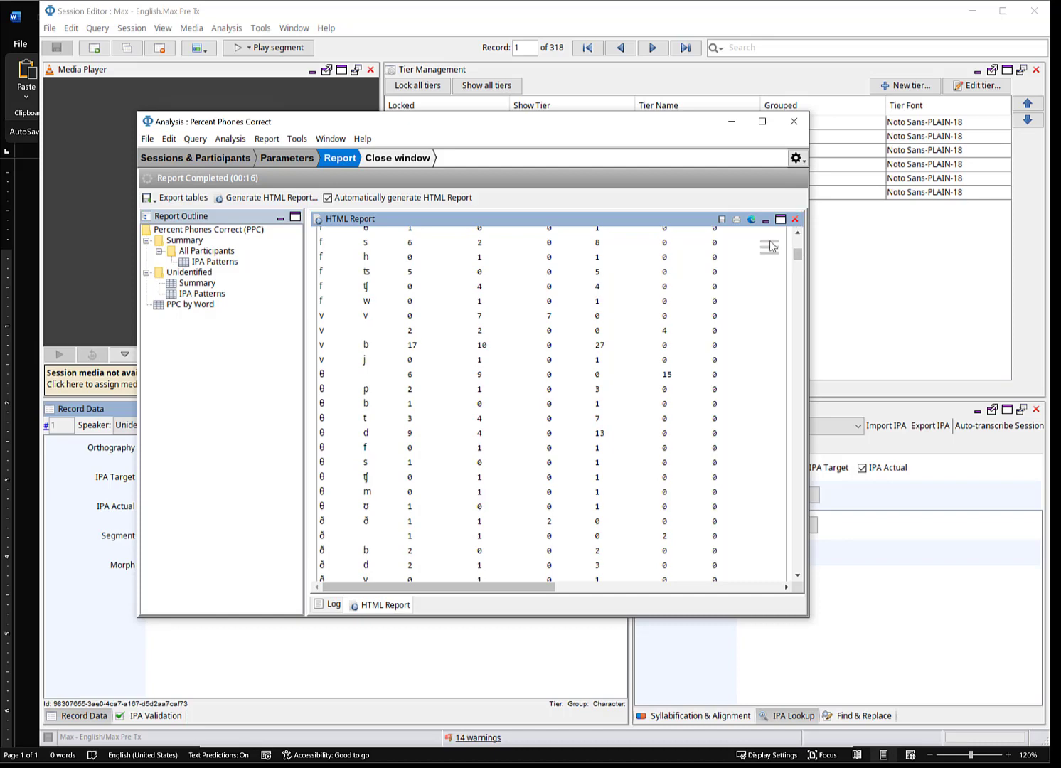
# - Copy the Unidentified section's Summary table from the report and paste it into cell A1 of the blank LibreOffice Calc sheet
pyautogui.click(769, 247)
pyautogui.click(700, 311)
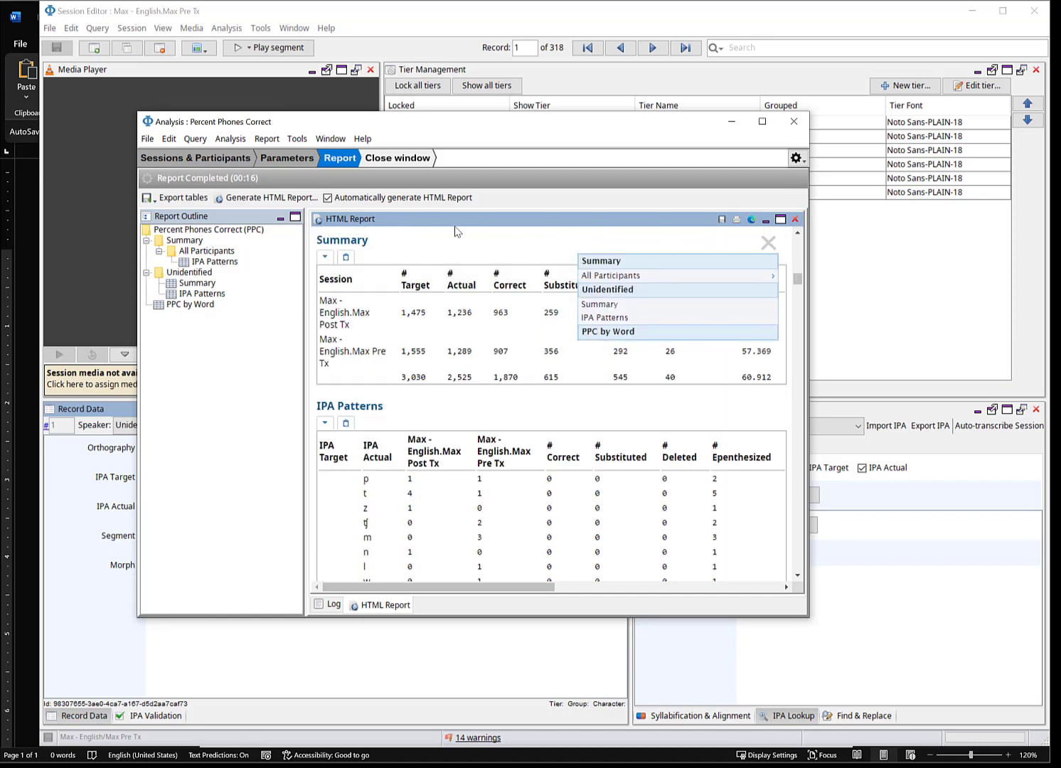
pyautogui.click(767, 244)
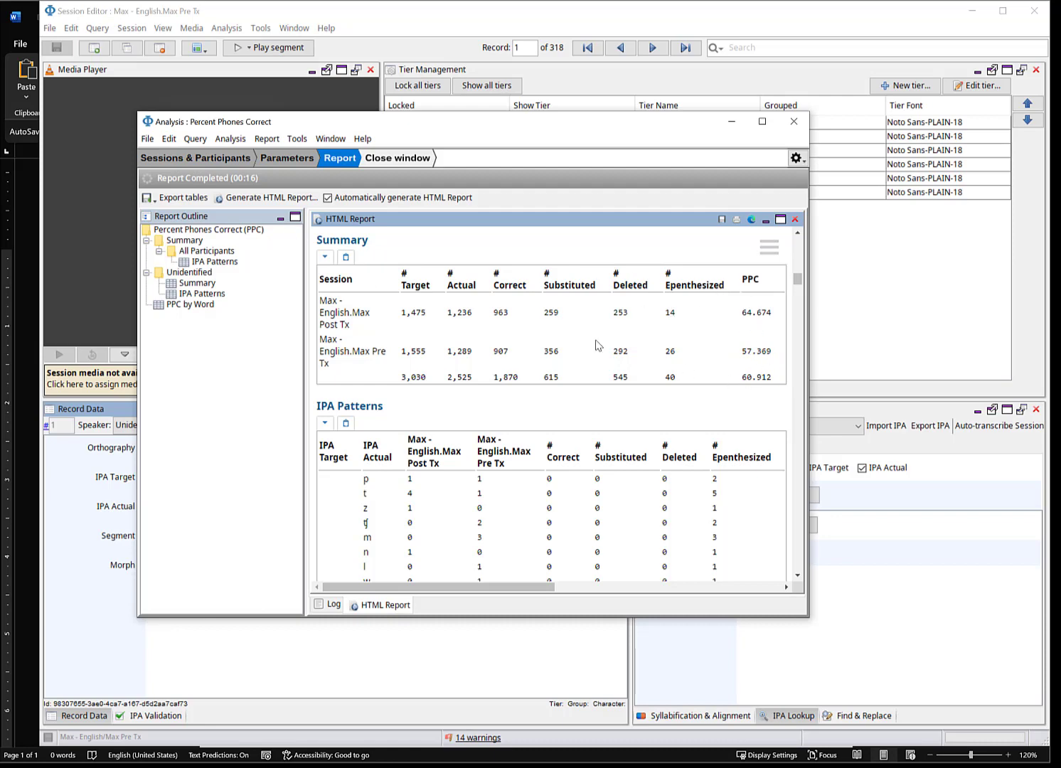
pyautogui.click(349, 259)
pyautogui.hotkey('alt', 'Tab')
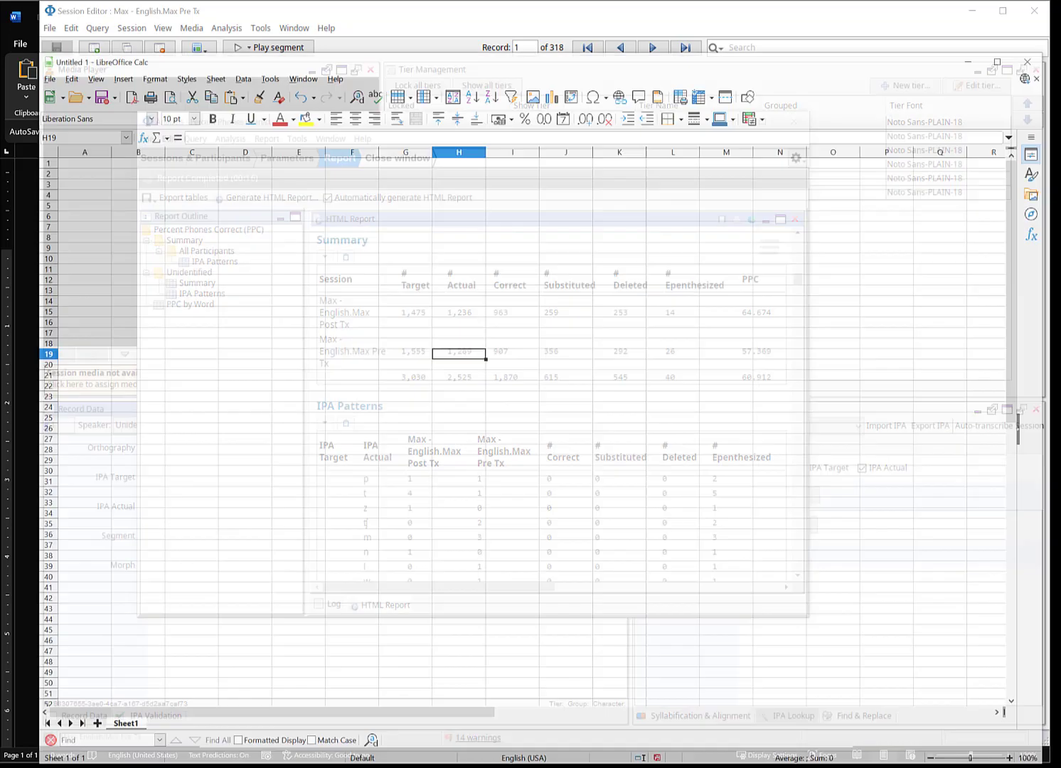
pyautogui.click(52, 121)
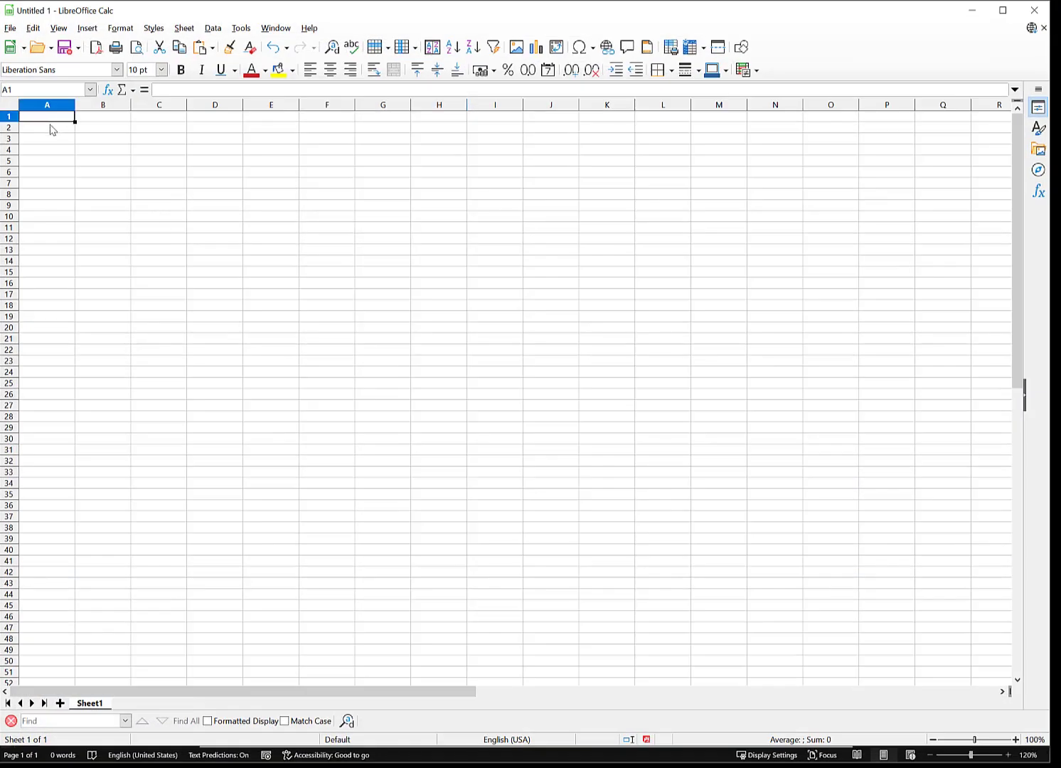
pyautogui.hotkey('ctrl', 'v')
pyautogui.click(627, 531)
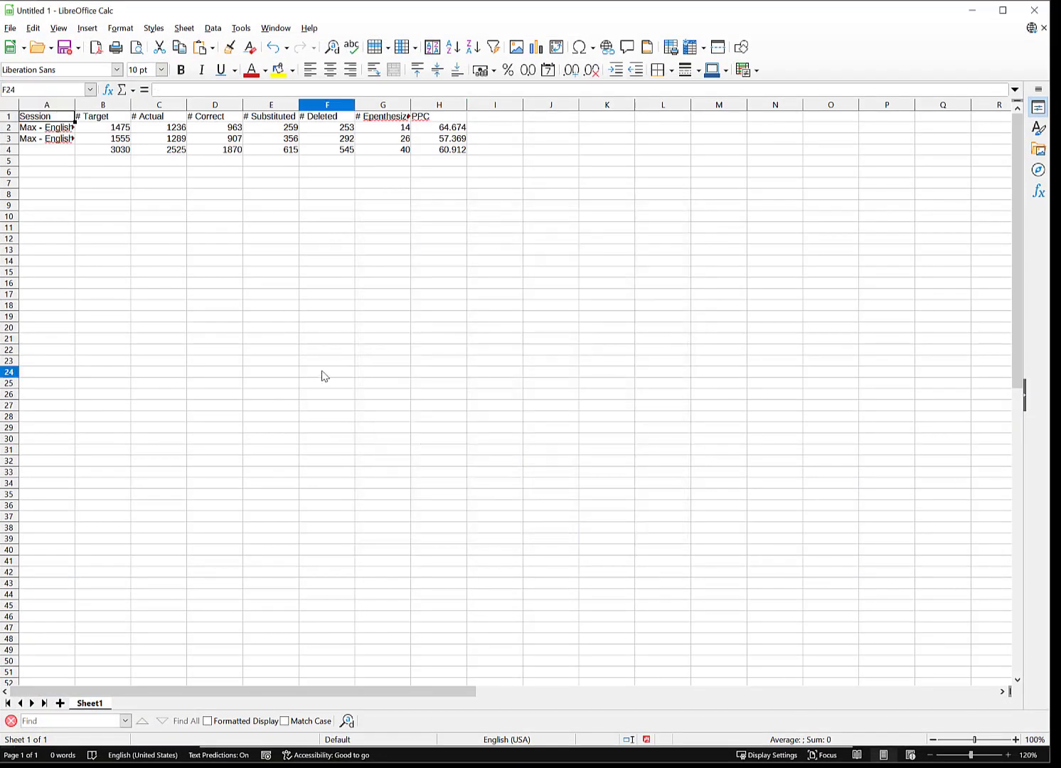
# - Change the PPC column header in cell H1 to PCC
pyautogui.click(45, 107)
pyautogui.click(434, 141)
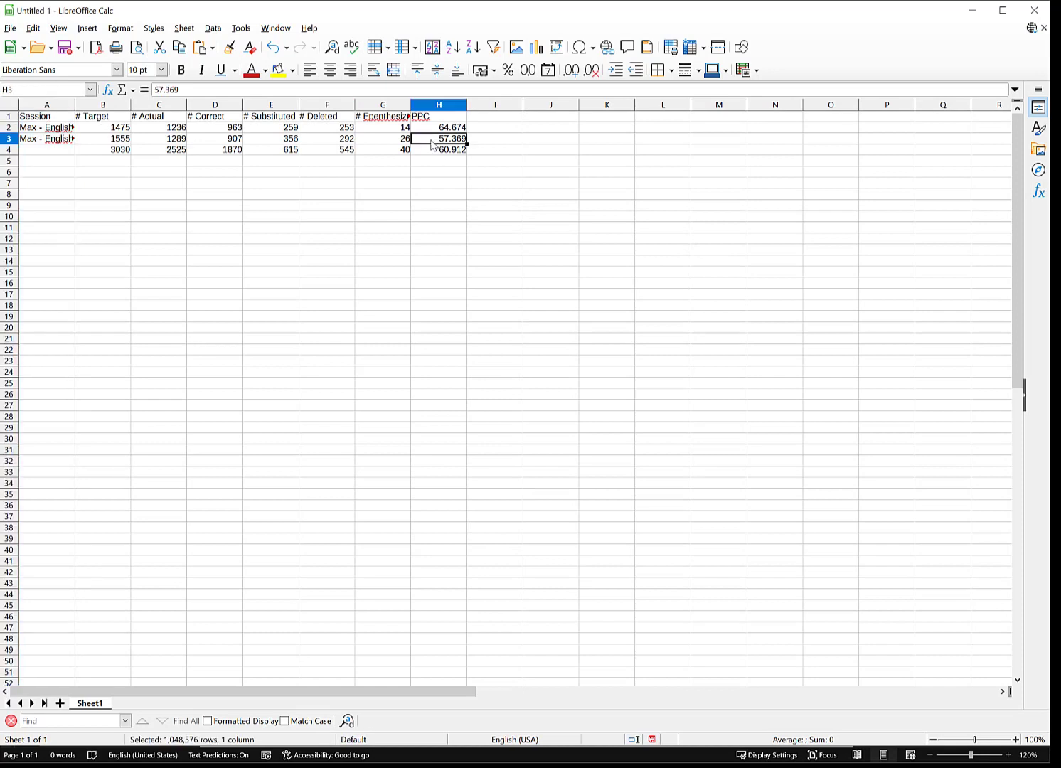
pyautogui.click(430, 120)
pyautogui.write('P')
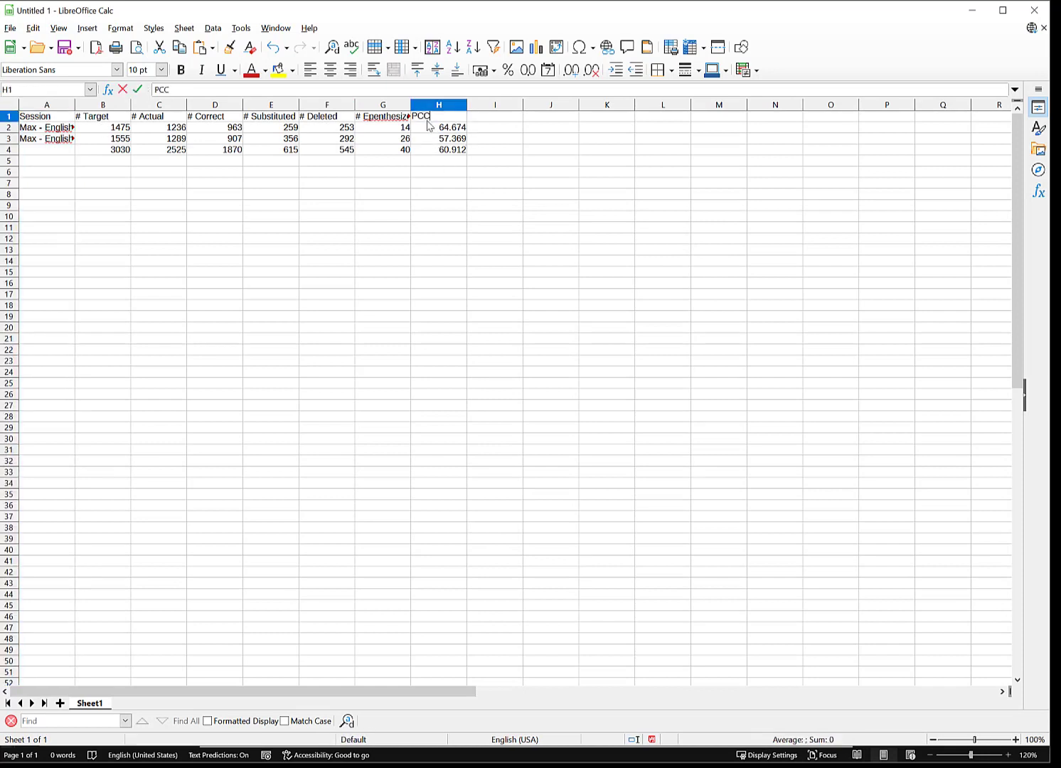
pyautogui.write('CC')
pyautogui.press('Return')
# - Shorten the session names in column A to Post in A2 and Pre in A3
pyautogui.press('Left')
pyautogui.press('Left')
pyautogui.press('Left')
pyautogui.press('Left')
pyautogui.press('Left')
pyautogui.press('Left')
pyautogui.press('Left')
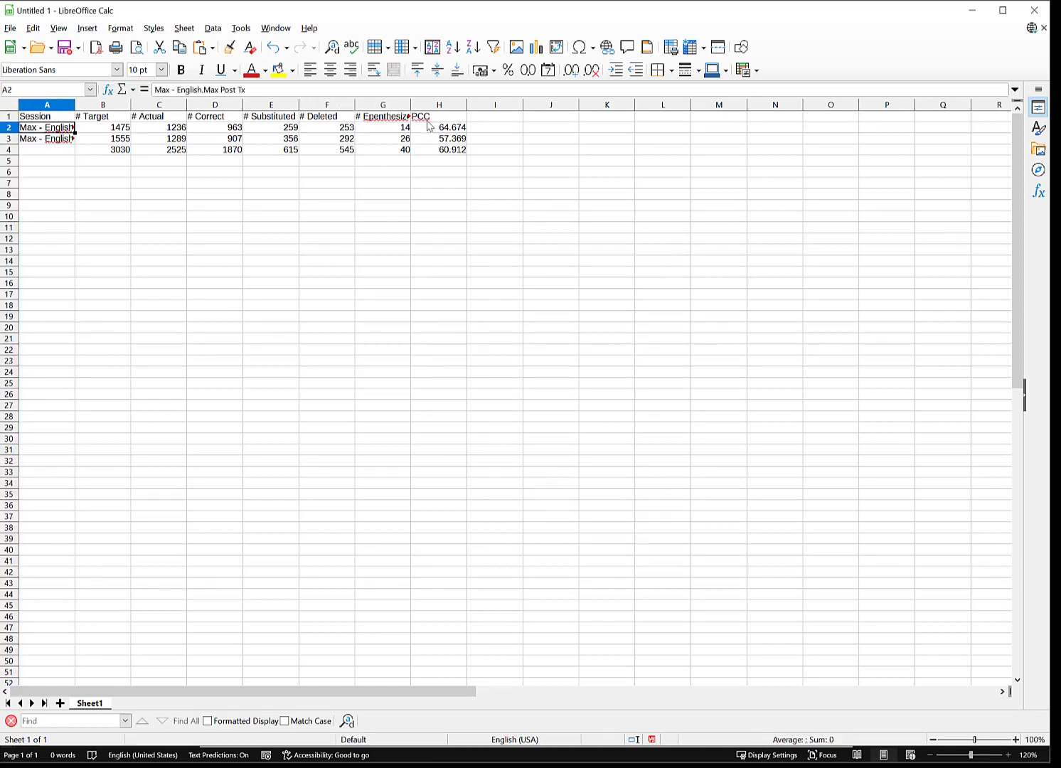
pyautogui.write('Post')
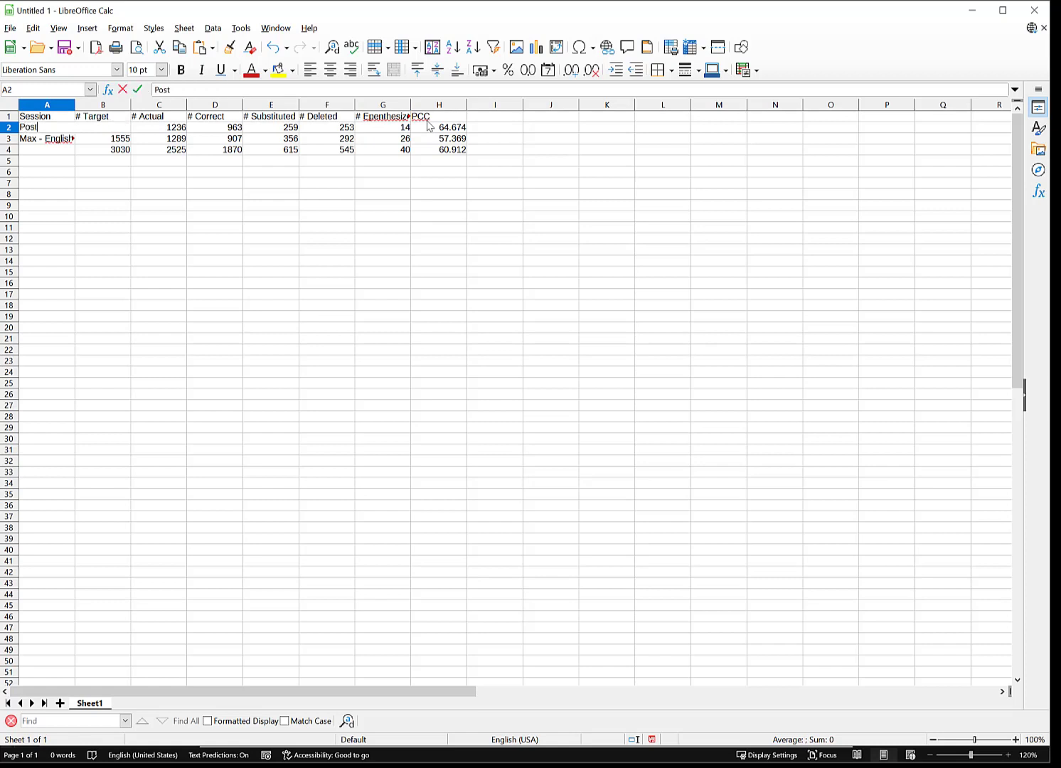
pyautogui.press('Return')
pyautogui.write('Pre')
pyautogui.press('Return')
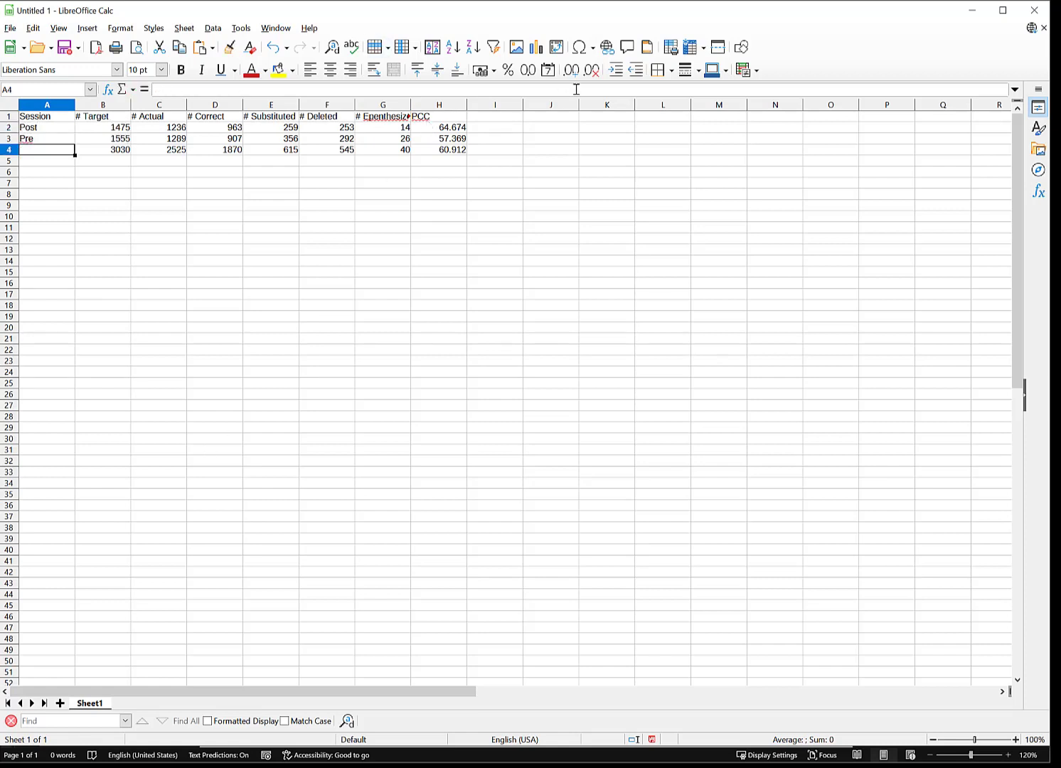
# - Move the Pre row's data to row 5 and the Post row's data to row 6
pyautogui.moveTo(32, 139); pyautogui.dragTo(462, 141)
pyautogui.hotkey('ctrl', 'x')
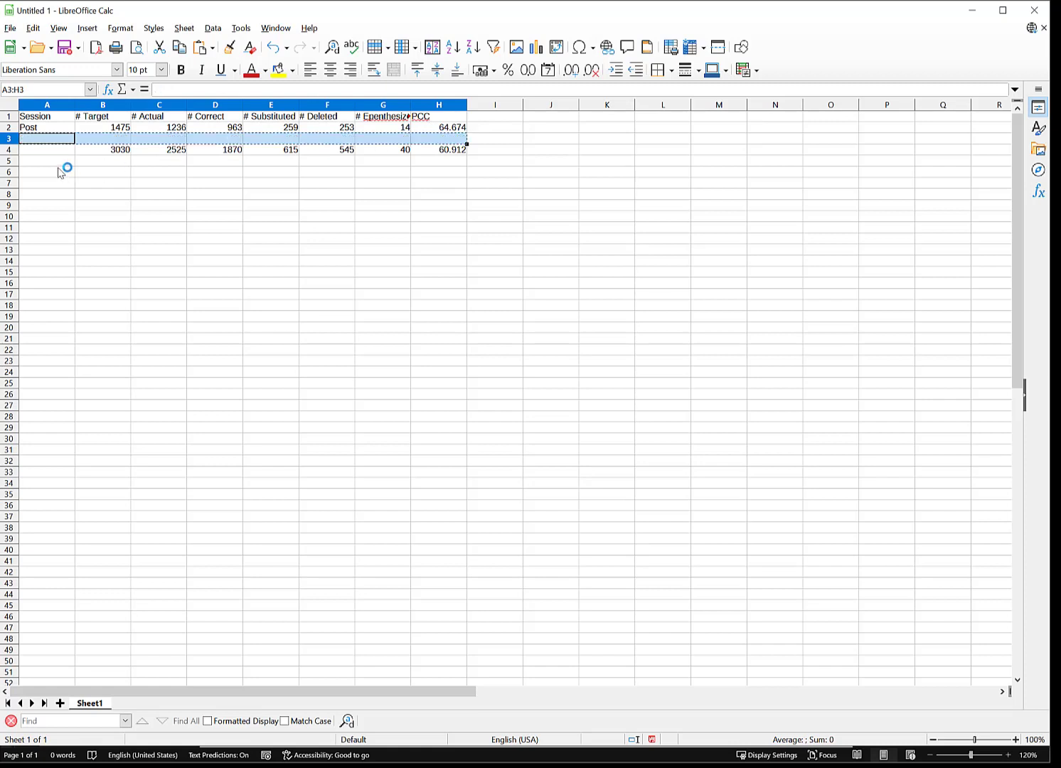
pyautogui.click(51, 162)
pyautogui.hotkey('ctrl', 'v')
pyautogui.moveTo(32, 127); pyautogui.dragTo(465, 134)
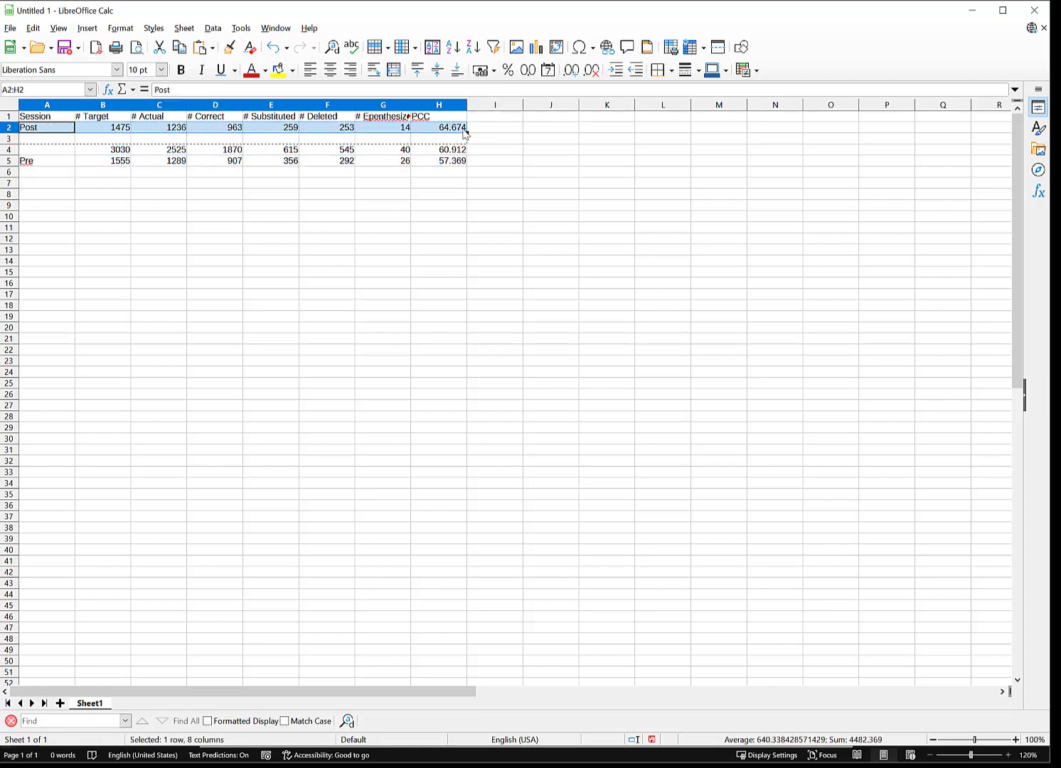
pyautogui.hotkey('ctrl', 'x')
pyautogui.click(59, 173)
pyautogui.hotkey('ctrl', 'v')
# - Move the Pre and Post rows together from rows 5 and 6 to directly below the header, starting at A2
pyautogui.moveTo(69, 160); pyautogui.dragTo(431, 173)
pyautogui.hotkey('ctrl', 'x')
pyautogui.click(50, 129)
pyautogui.hotkey('ctrl', 'v')
pyautogui.click(179, 165)
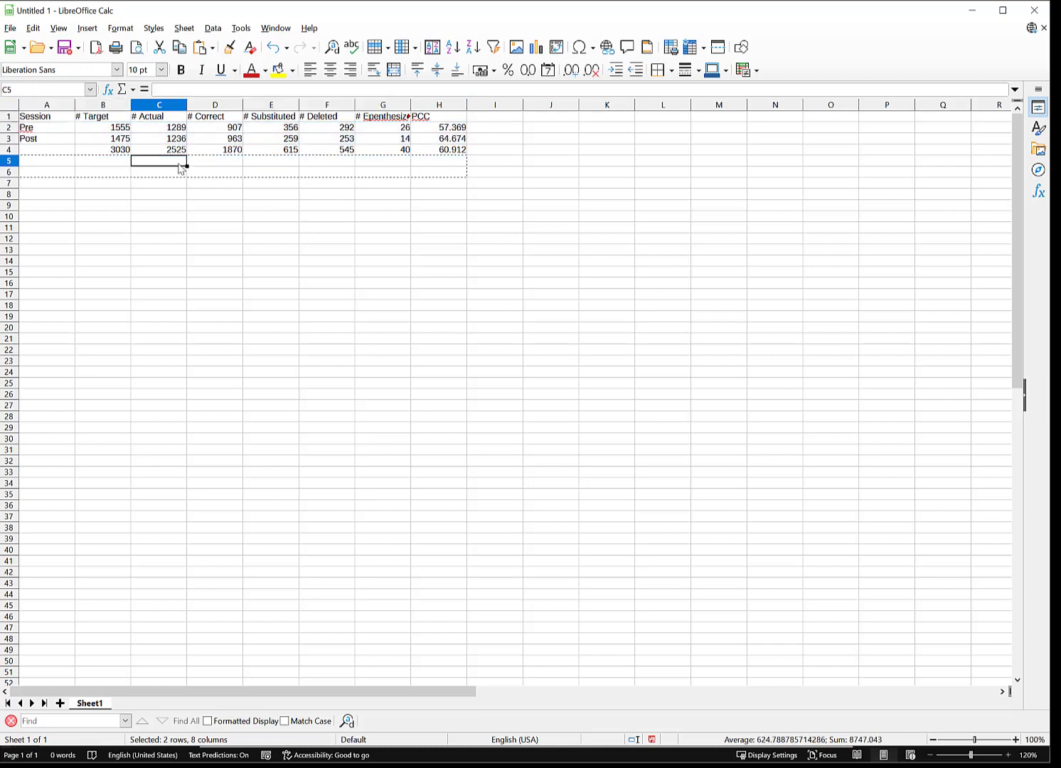
# - Clear the unlabelled totals row in cells A4:H4
pyautogui.moveTo(40, 152); pyautogui.dragTo(465, 152)
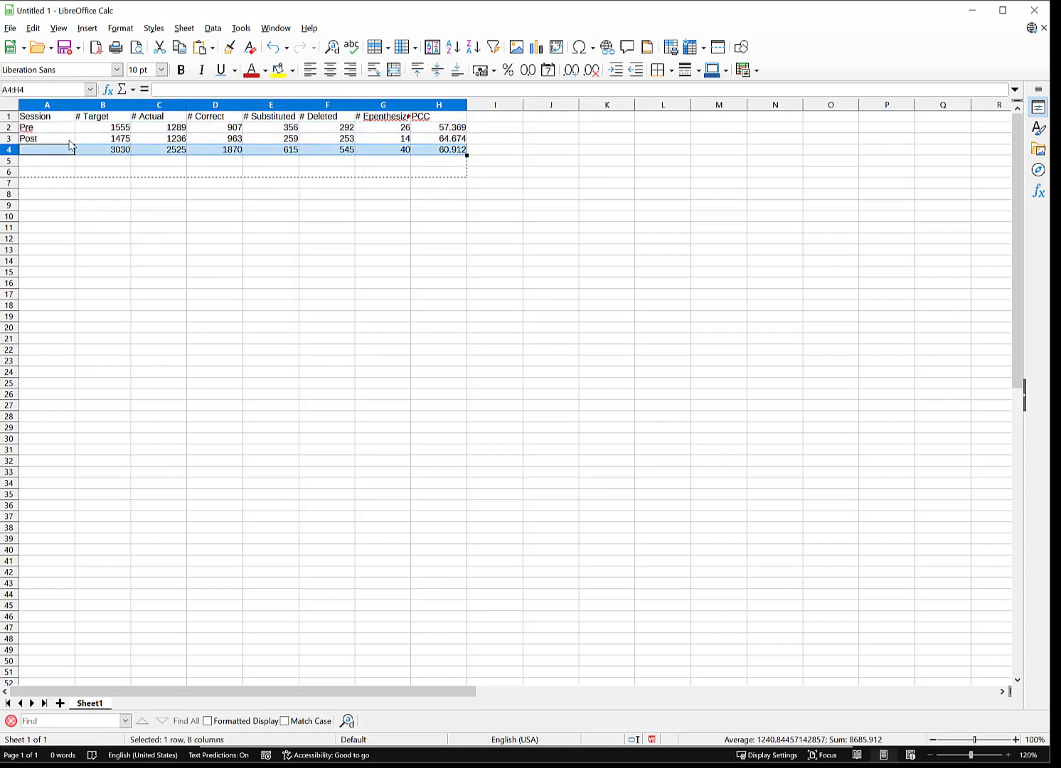
pyautogui.press('Delete')
pyautogui.click(662, 282)
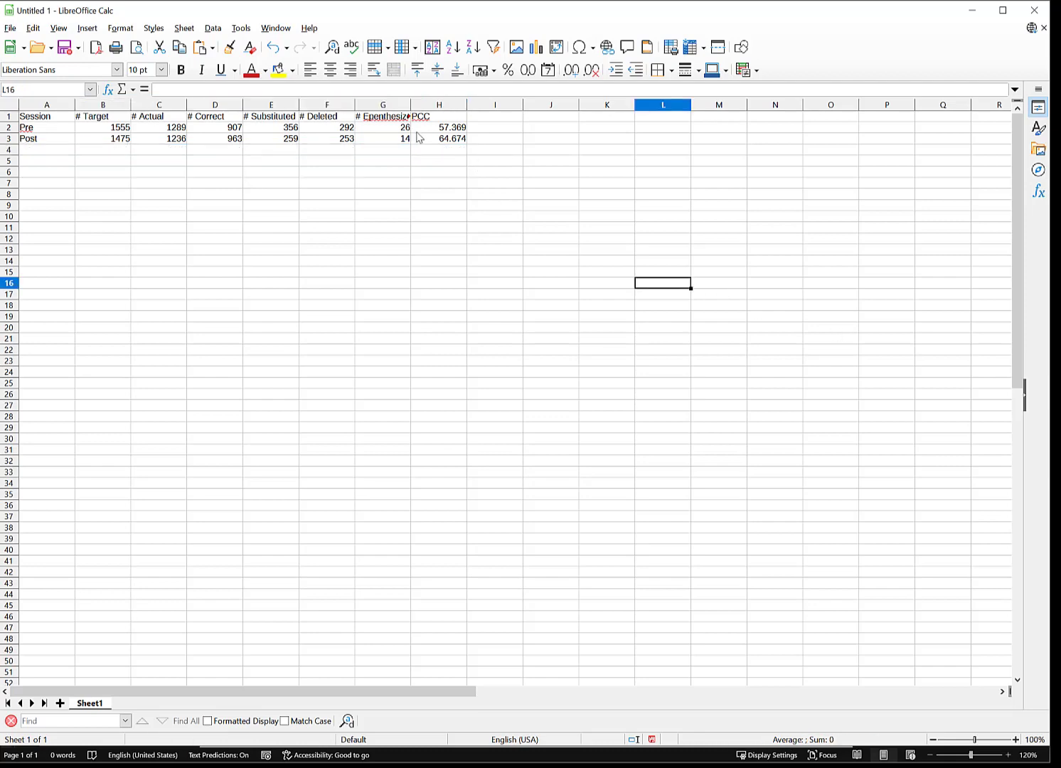
# - Copy the range A1:H3 and paste it as a table into the blank Word document
pyautogui.moveTo(418, 137); pyautogui.dragTo(47, 111)
pyautogui.hotkey('ctrl', 'c')
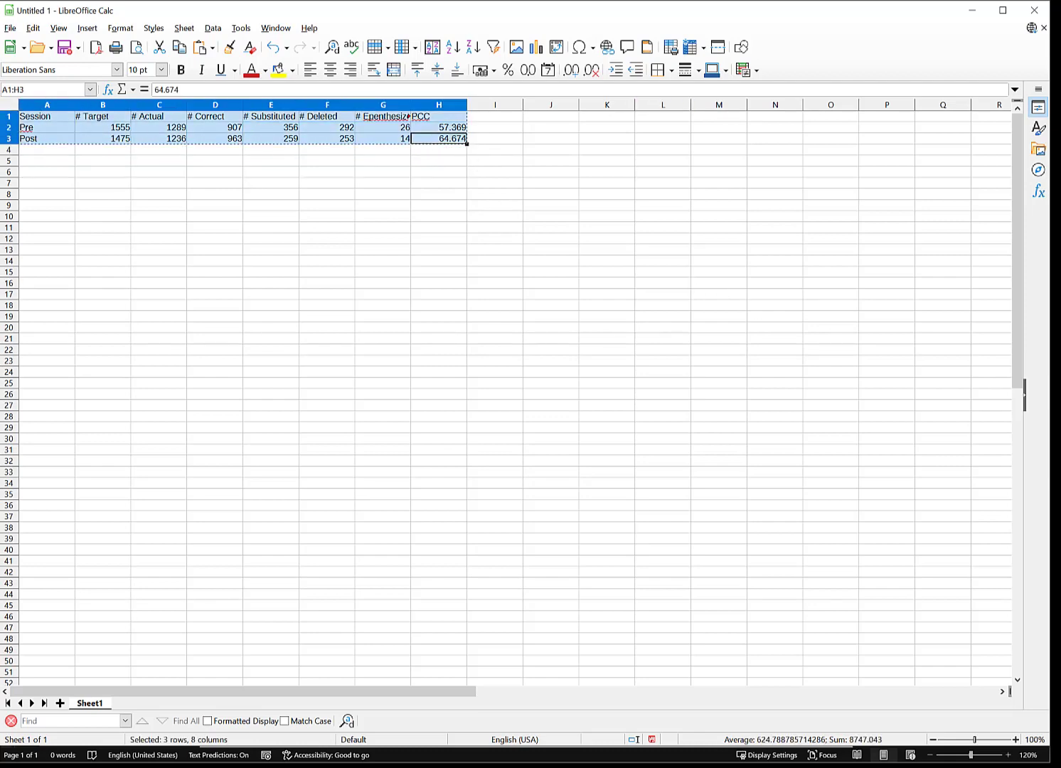
pyautogui.hotkey('alt', 'Tab')
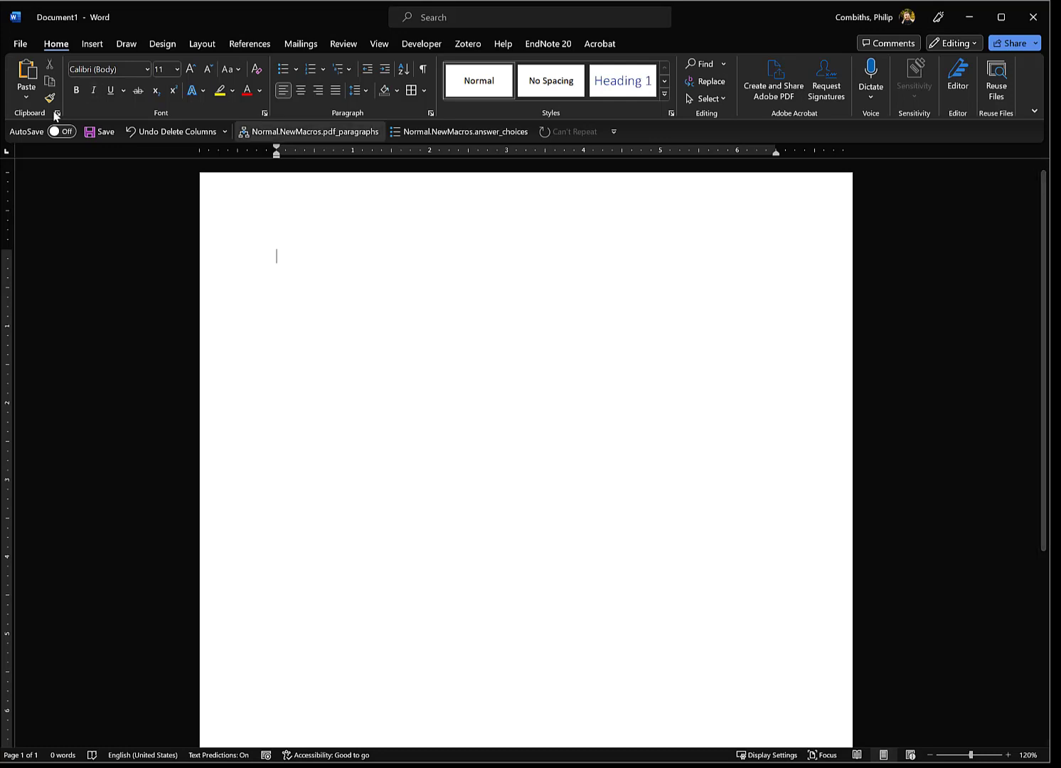
pyautogui.hotkey('ctrl', 'v')
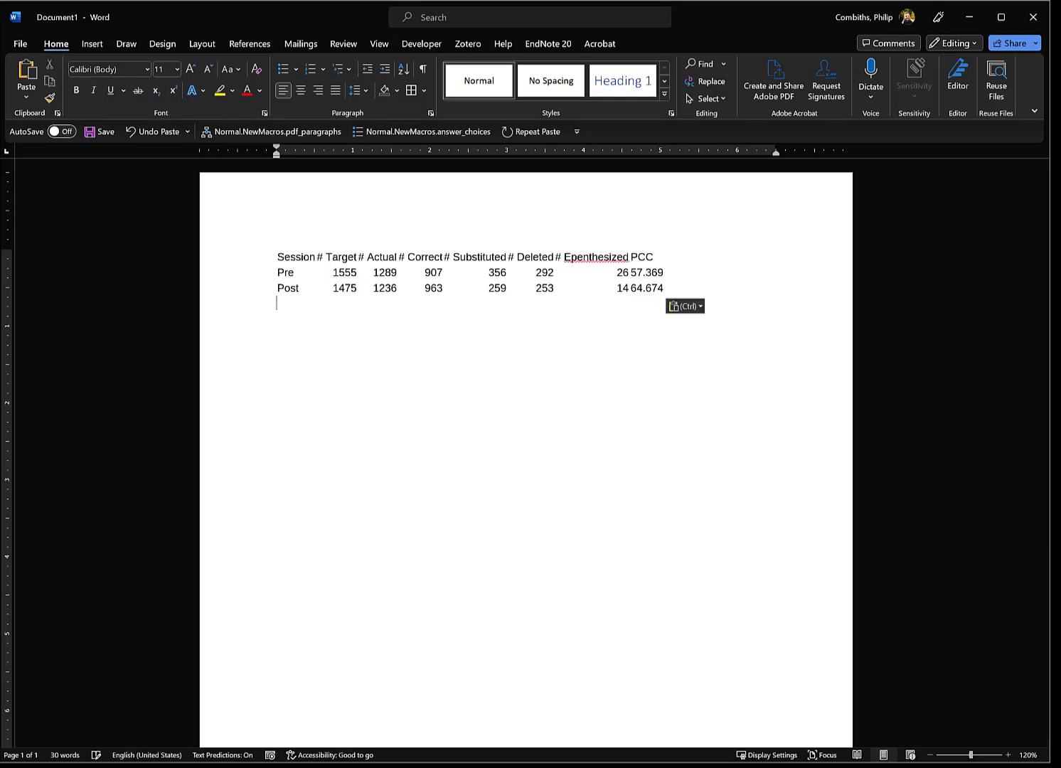
# - Apply all borders to the entire pasted results table in the Word document
pyautogui.click(591, 257)
pyautogui.click(271, 243)
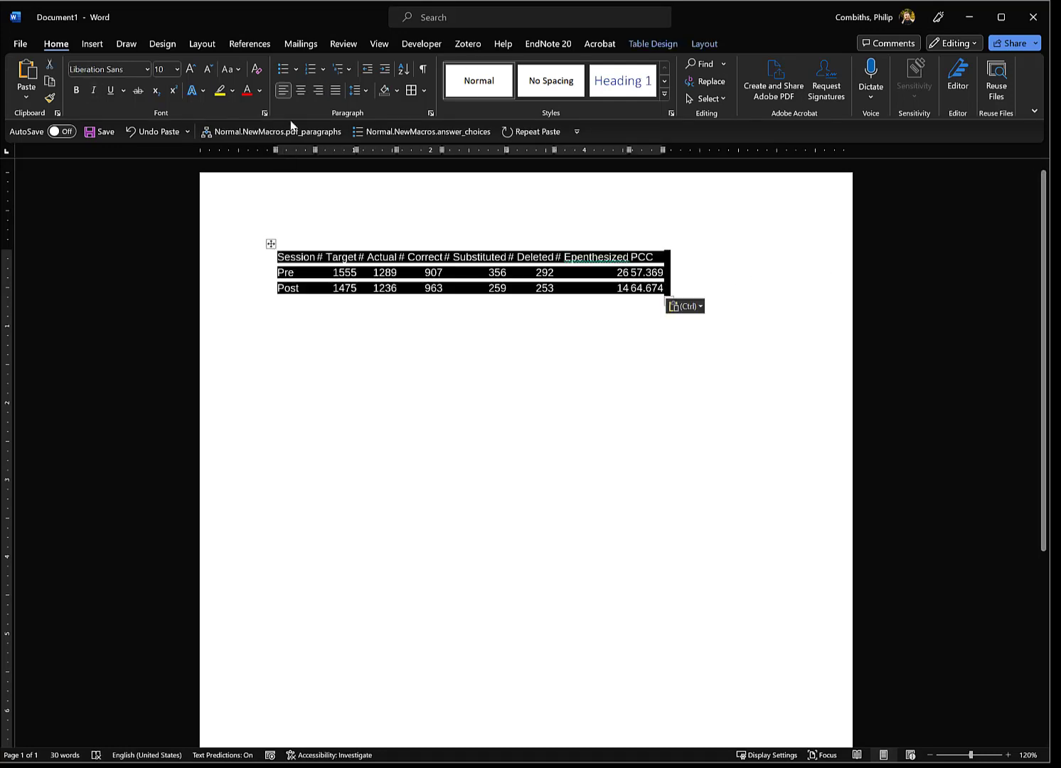
pyautogui.click(412, 90)
pyautogui.click(452, 314)
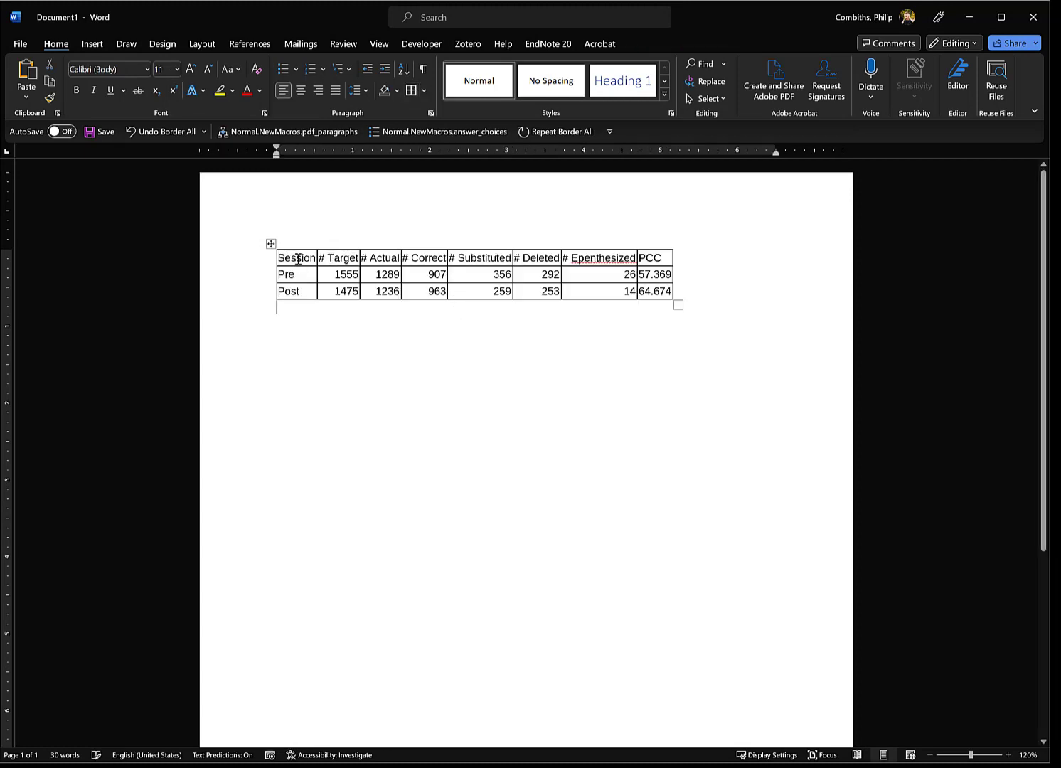
pyautogui.moveTo(298, 256); pyautogui.dragTo(469, 273)
pyautogui.click(387, 274)
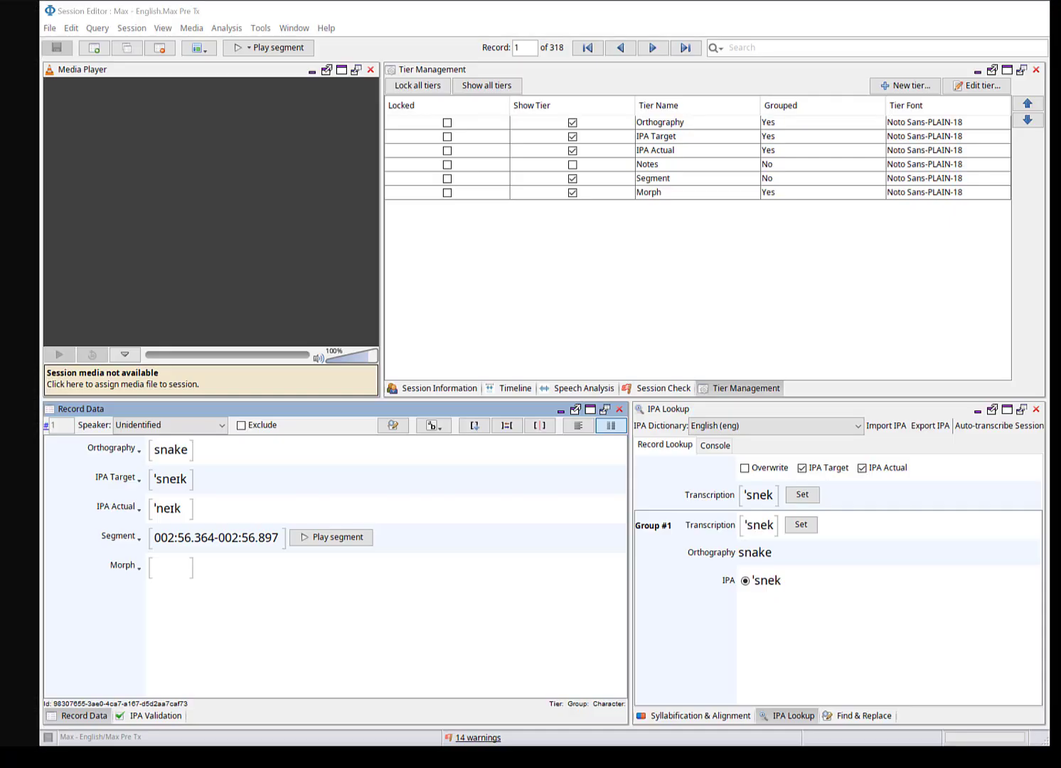
# - Switch to Phon and set up a Measure of Cluster Proximity analysis on the English pre- and post-treatment sessions, proceeding to its parameters
pyautogui.hotkey('alt', 'Tab')
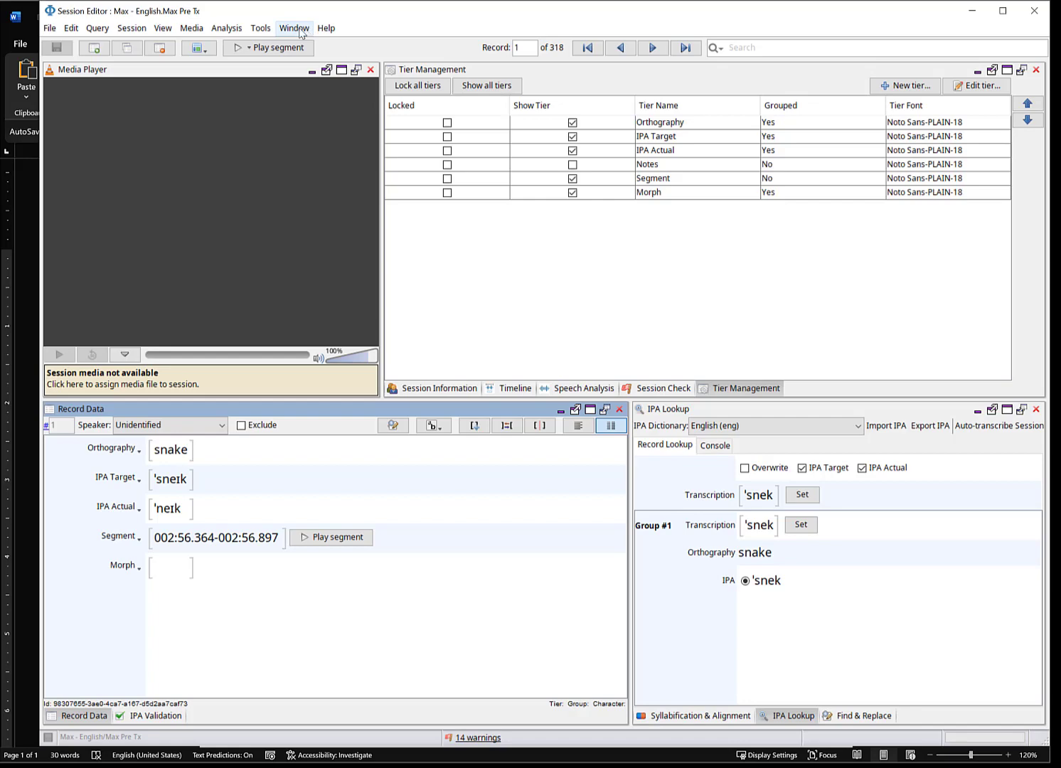
pyautogui.click(227, 28)
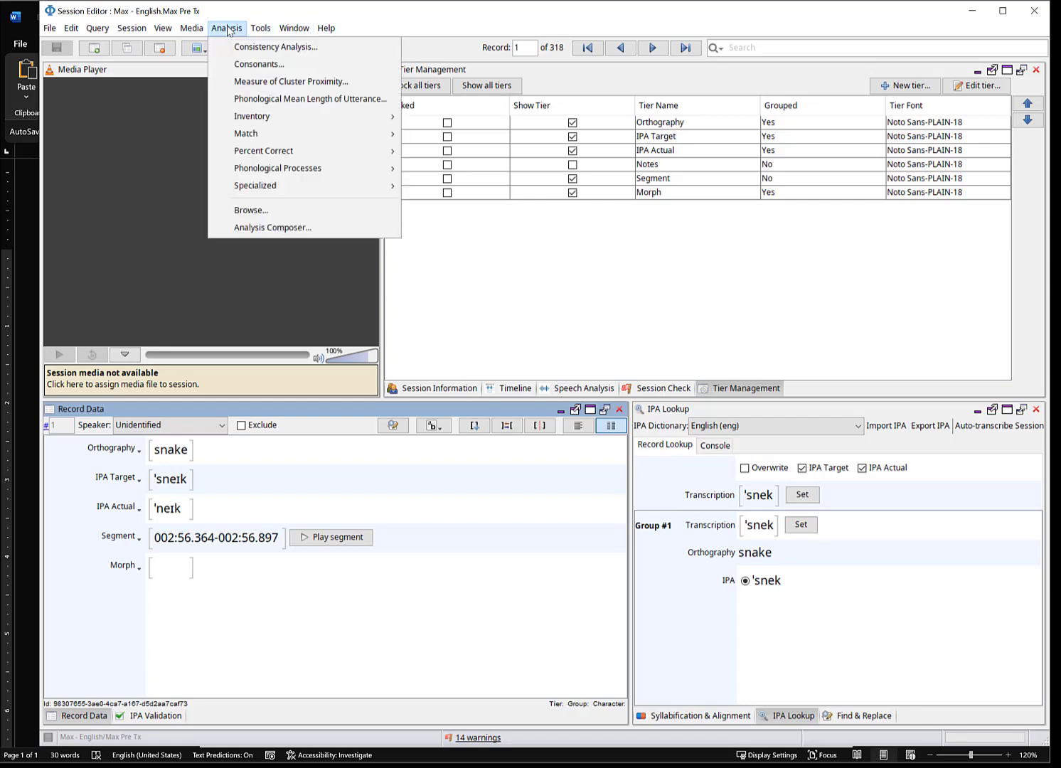
pyautogui.click(295, 84)
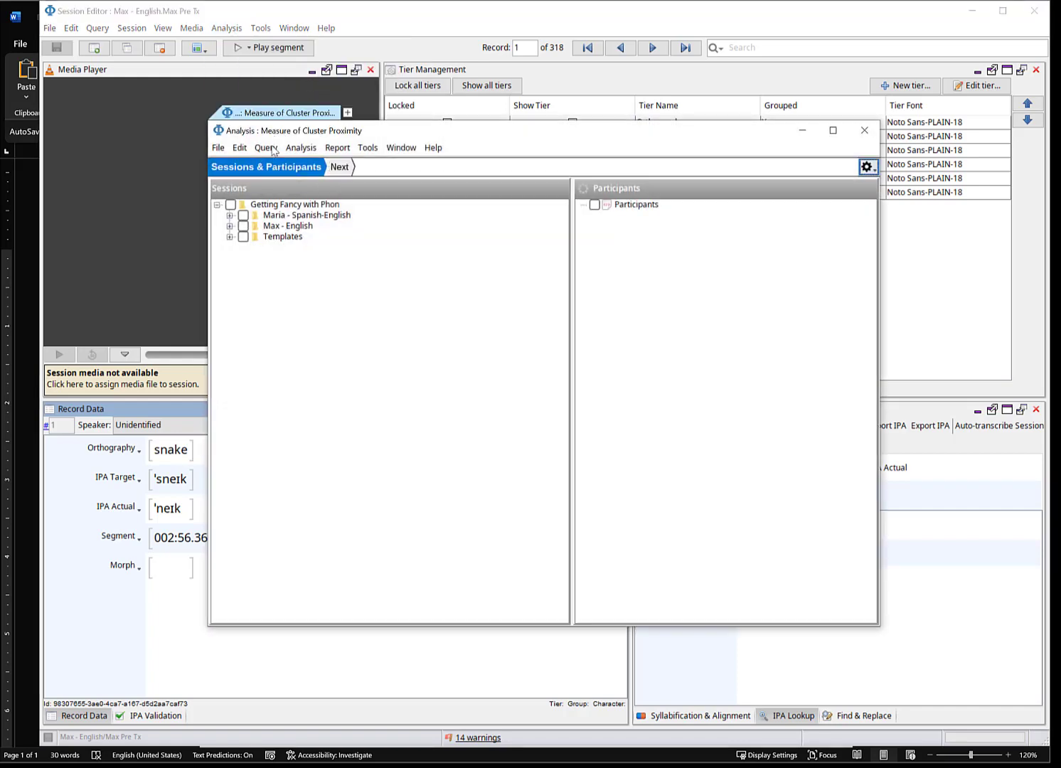
pyautogui.click(230, 226)
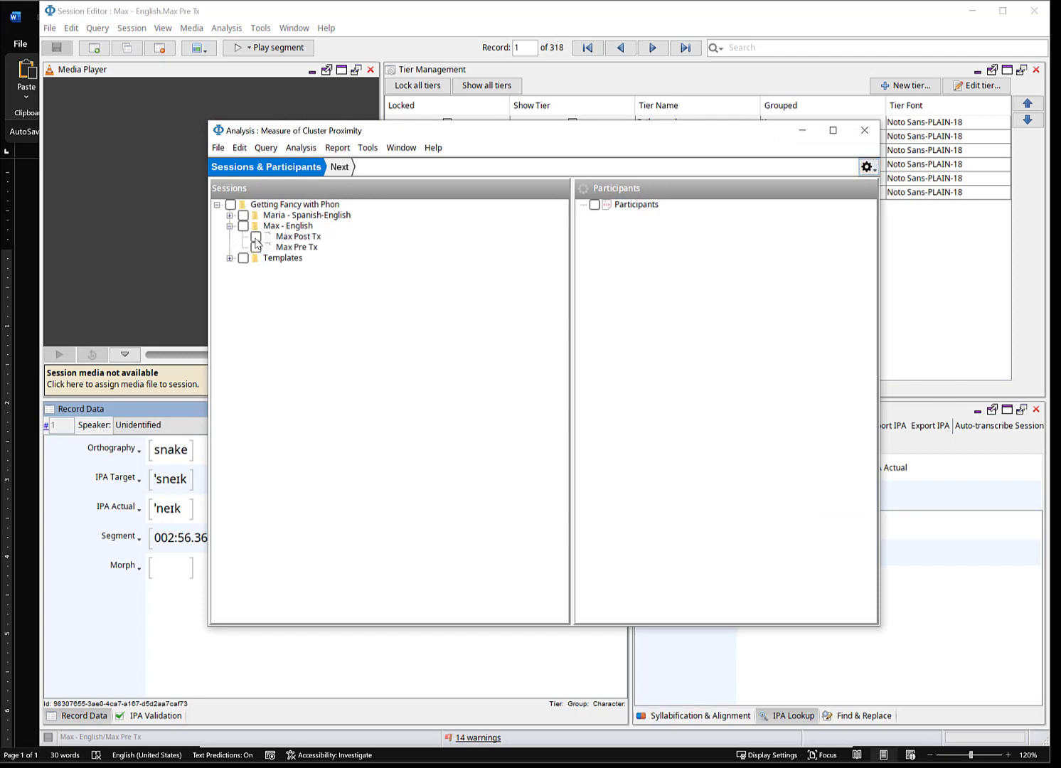
pyautogui.click(255, 237)
pyautogui.click(255, 248)
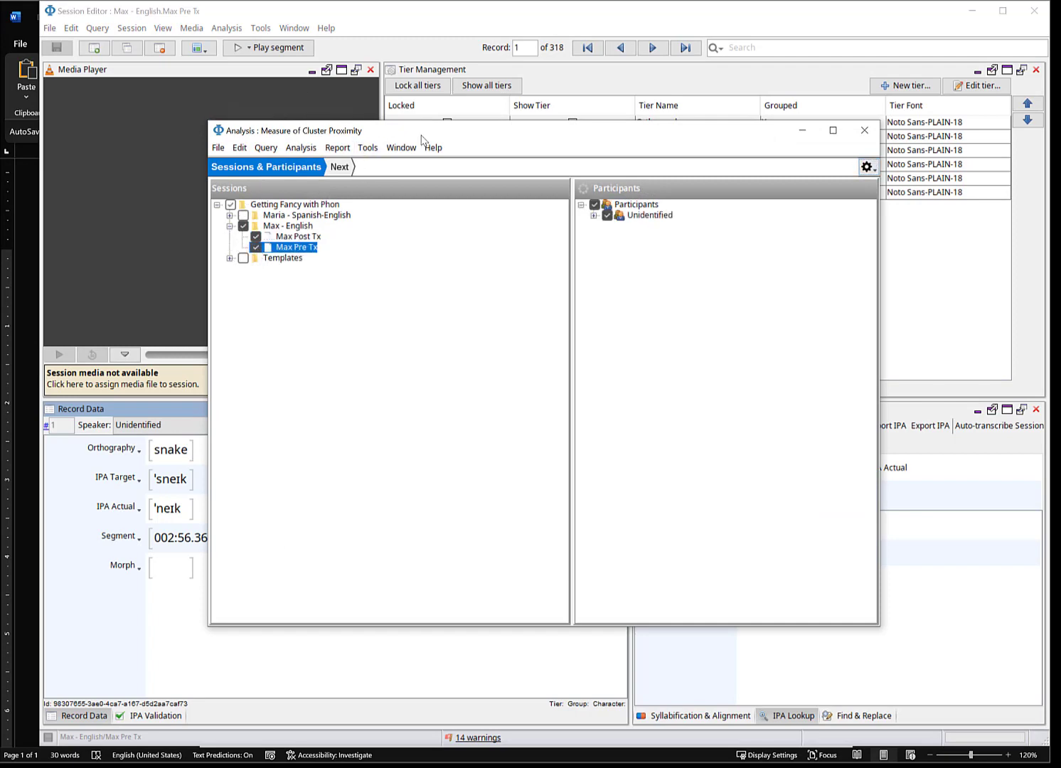
pyautogui.moveTo(421, 138); pyautogui.dragTo(391, 135)
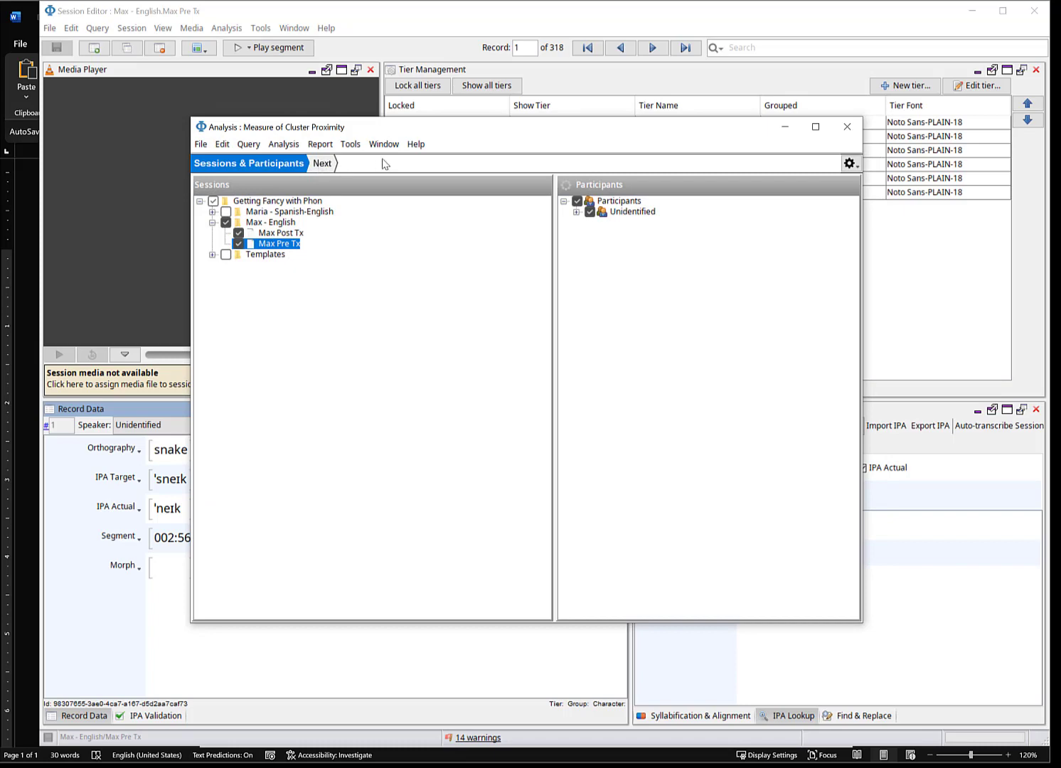
pyautogui.click(322, 167)
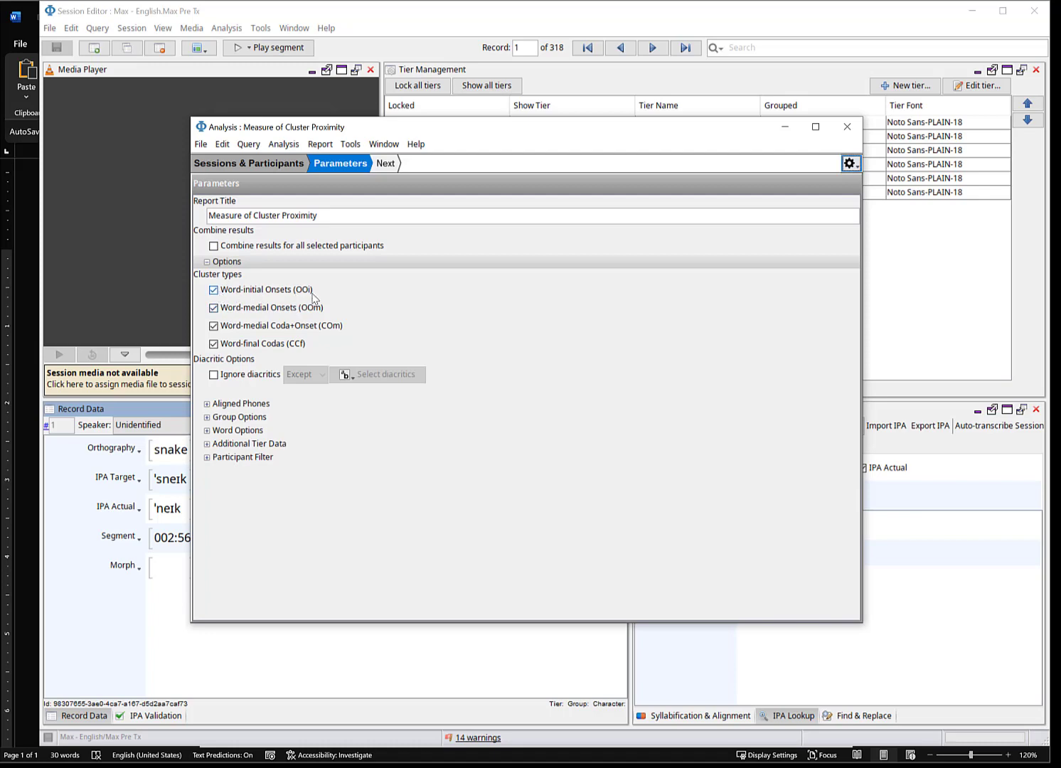
# - Limit the cluster types to Word-initial Onsets (OOi), excluding medial onsets, medial coda+onsets and final codas
pyautogui.click(214, 308)
pyautogui.click(213, 325)
pyautogui.click(213, 343)
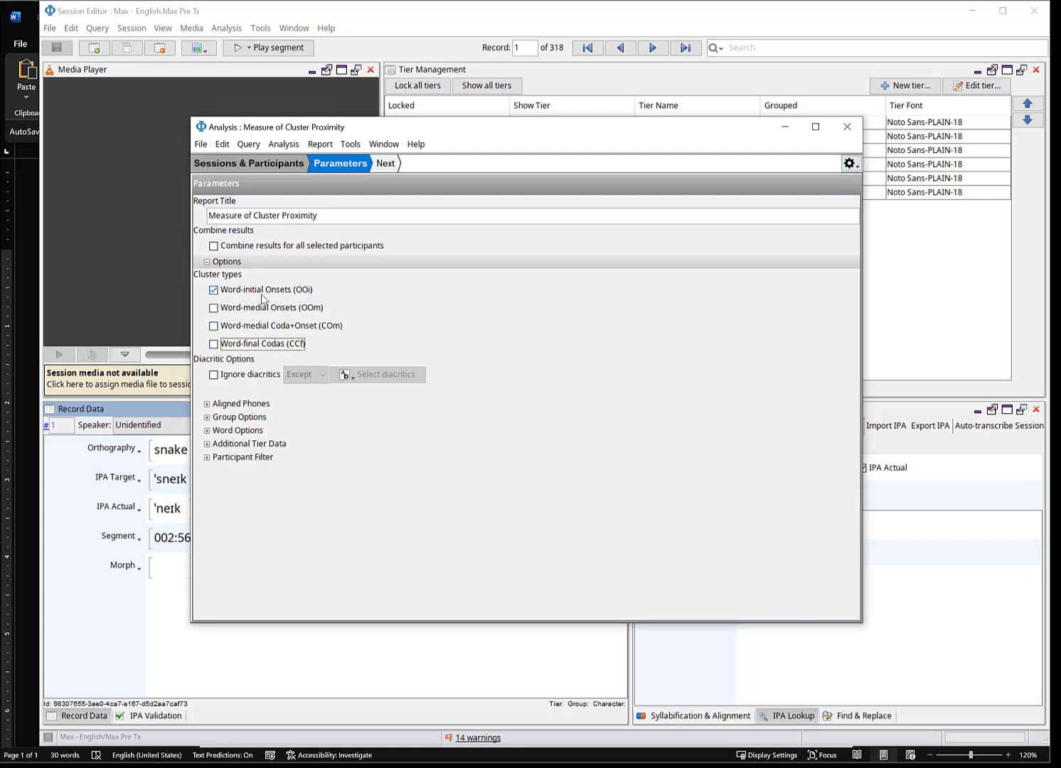
pyautogui.click(309, 295)
pyautogui.click(309, 297)
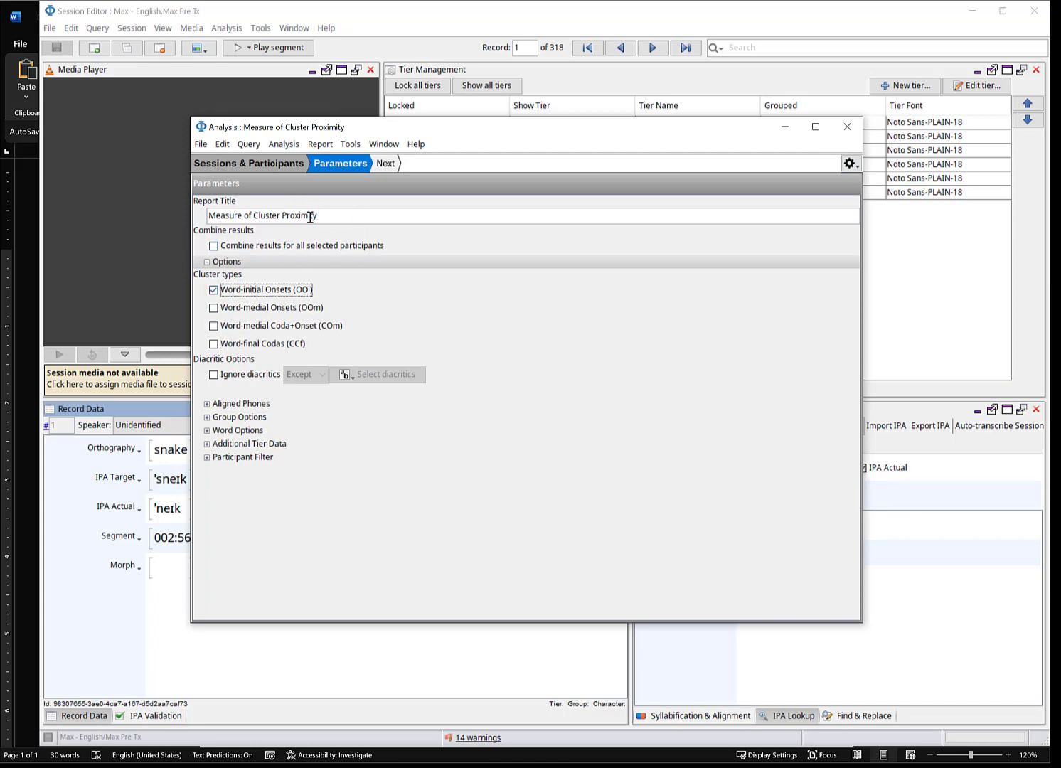
# - Title the report "Word-initial Onset Clusters" and generate it
pyautogui.tripleClick(351, 216)
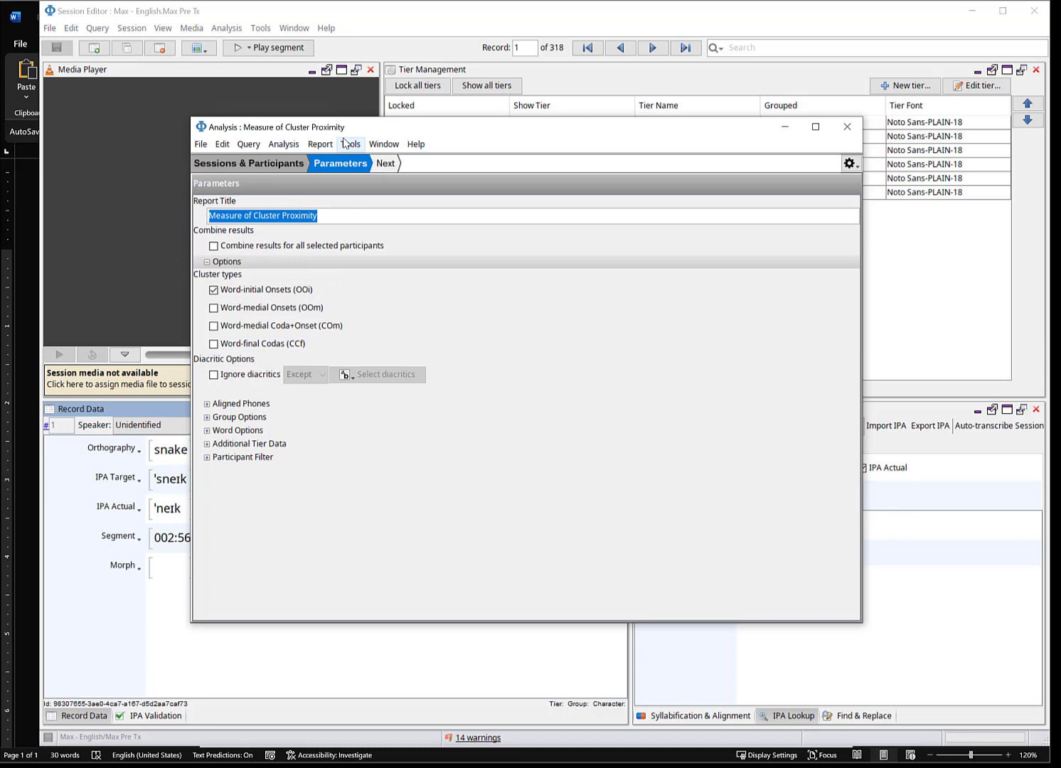
pyautogui.write('Word-initial Onset Clusters')
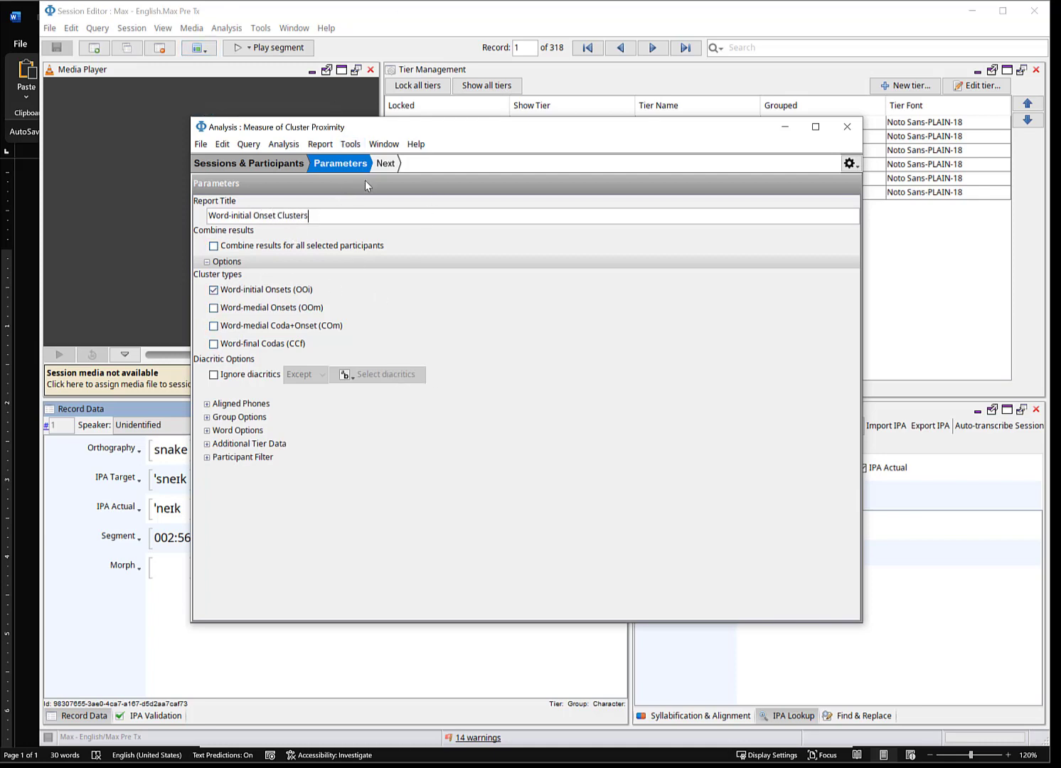
pyautogui.click(388, 165)
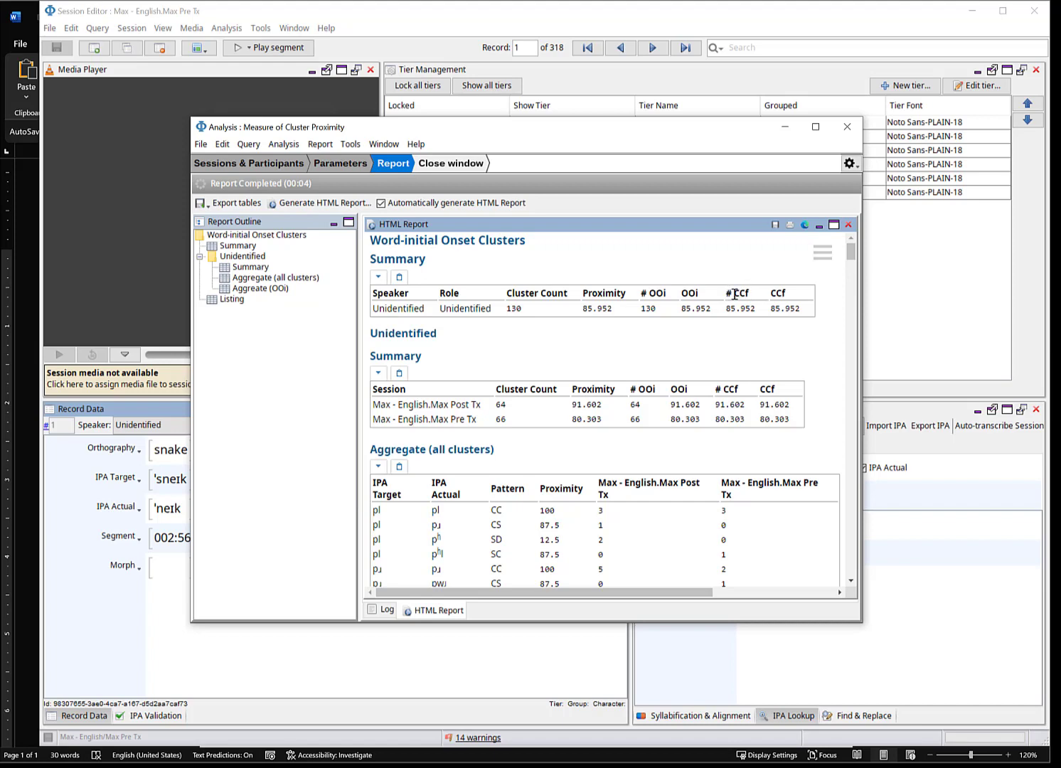
# - Examine the cluster proximity summaries and the aggregate table of target and actual clusters, and close the report, discarding its results
pyautogui.moveTo(734, 294)
pyautogui.mouseDown()
pyautogui.moveTo(779, 291)
pyautogui.moveTo(739, 294)
pyautogui.mouseUp()
pyautogui.click(786, 269)
pyautogui.doubleClick(689, 293)
pyautogui.click(701, 297)
pyautogui.moveTo(671, 403); pyautogui.dragTo(698, 403)
pyautogui.click(688, 422)
pyautogui.moveTo(850, 249); pyautogui.dragTo(853, 263)
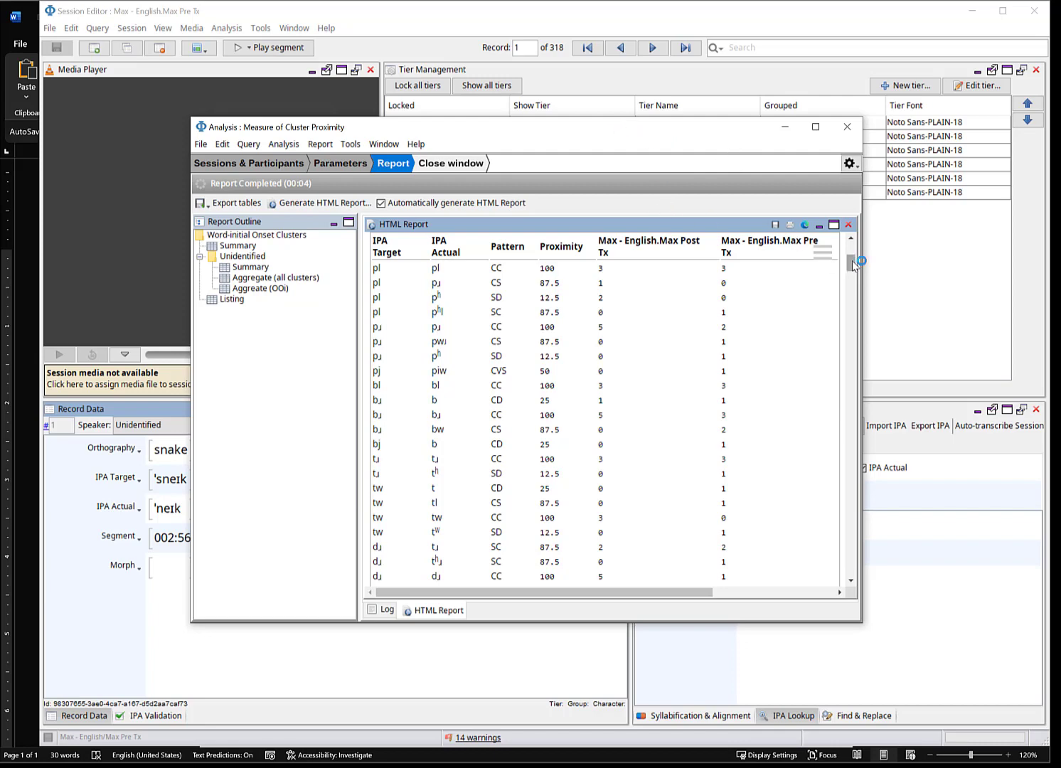
pyautogui.scroll(3, 853, 264)
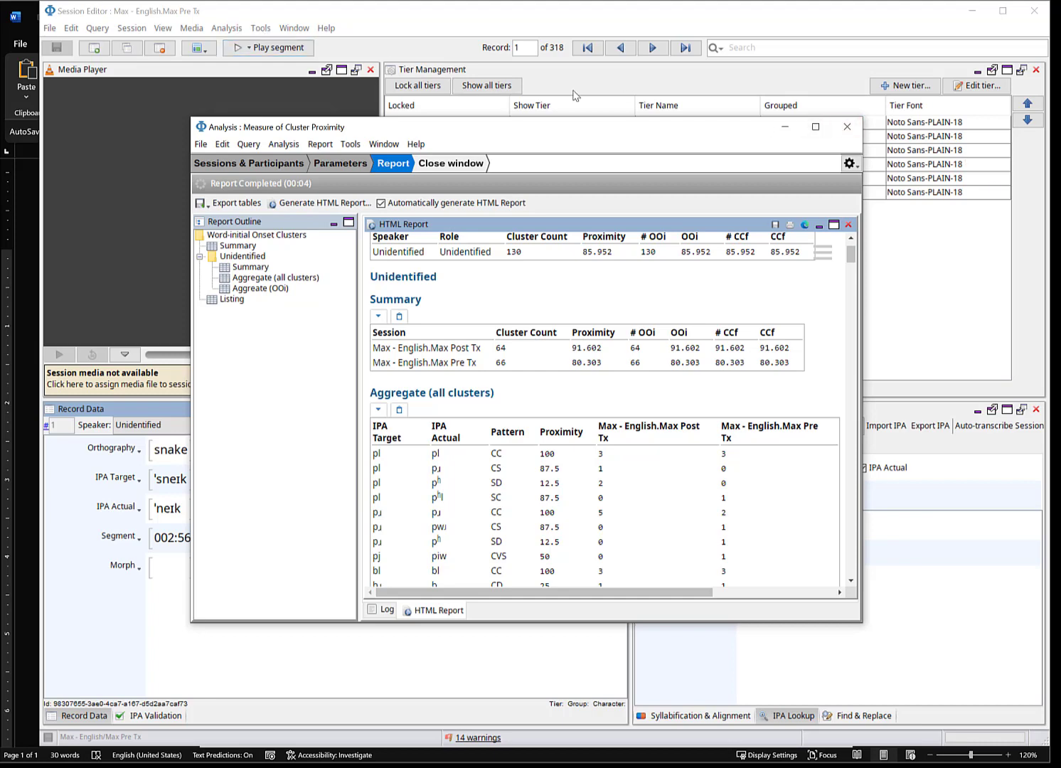
pyautogui.click(843, 125)
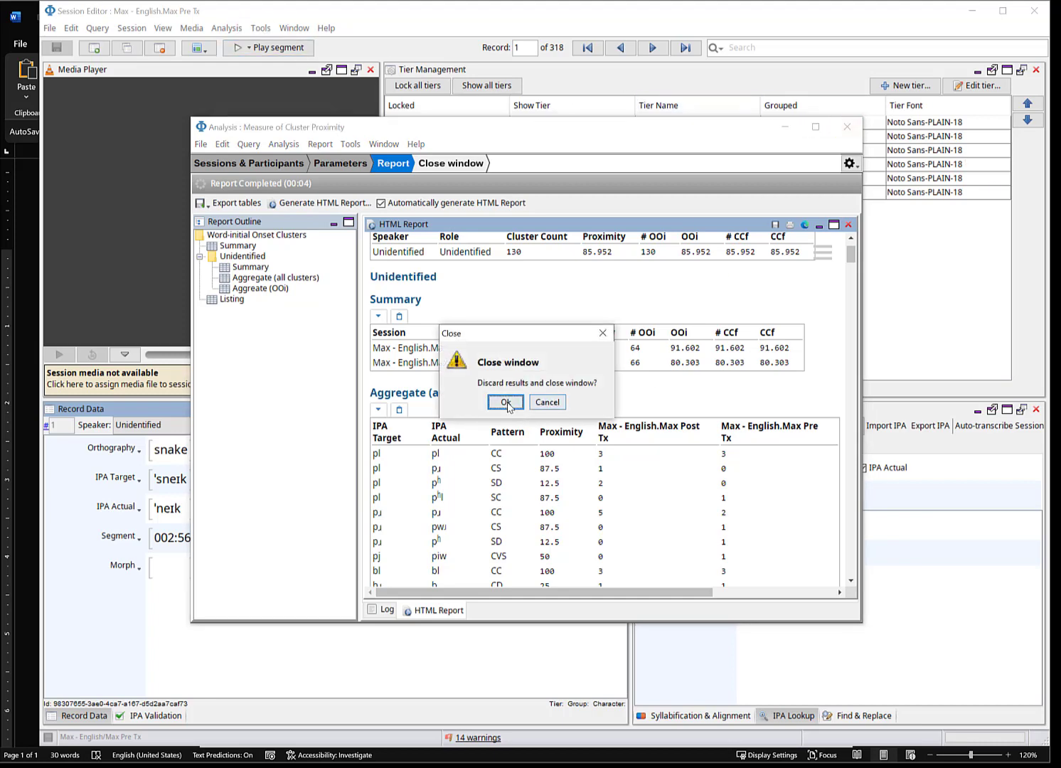
pyautogui.press('Return')
# - Run a Consistency Analysis on the English pre-treatment session only, searching by word with the default parameters
pyautogui.click(226, 27)
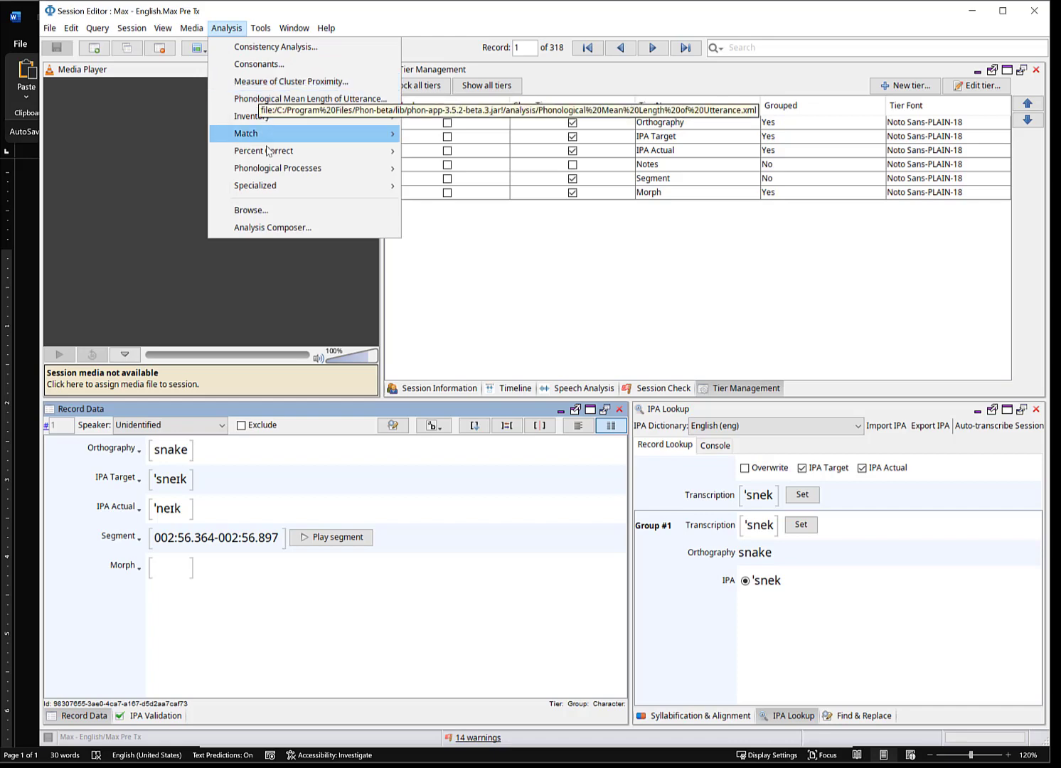
pyautogui.click(240, 48)
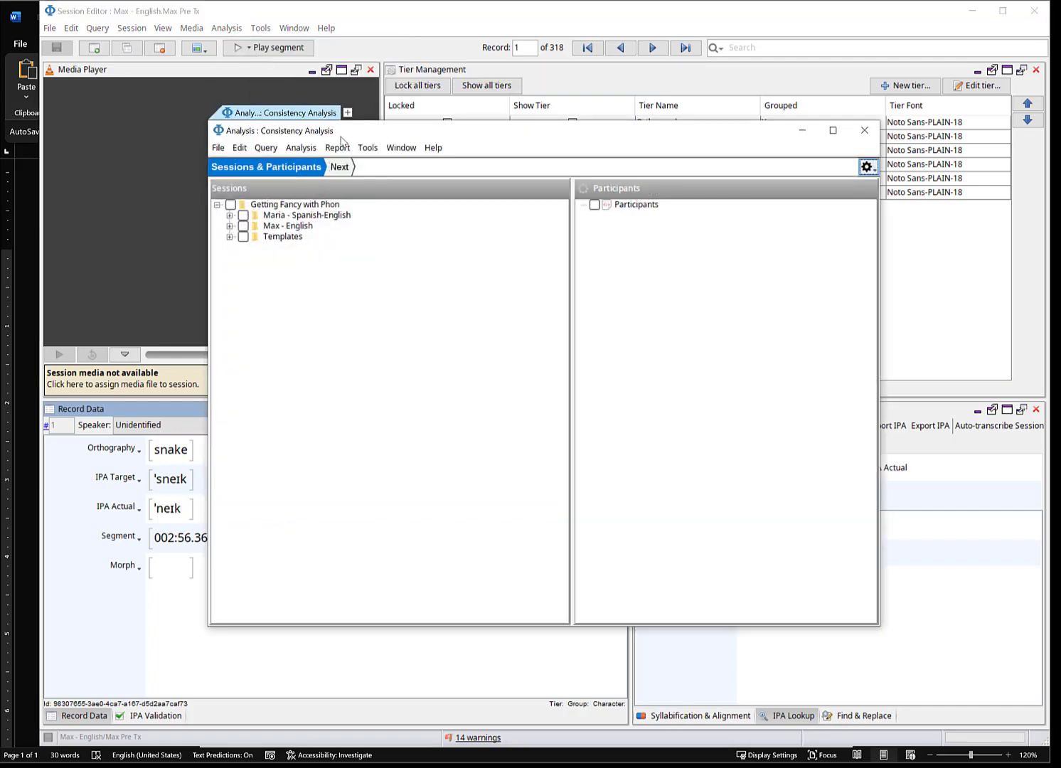
pyautogui.moveTo(329, 109); pyautogui.dragTo(179, 73)
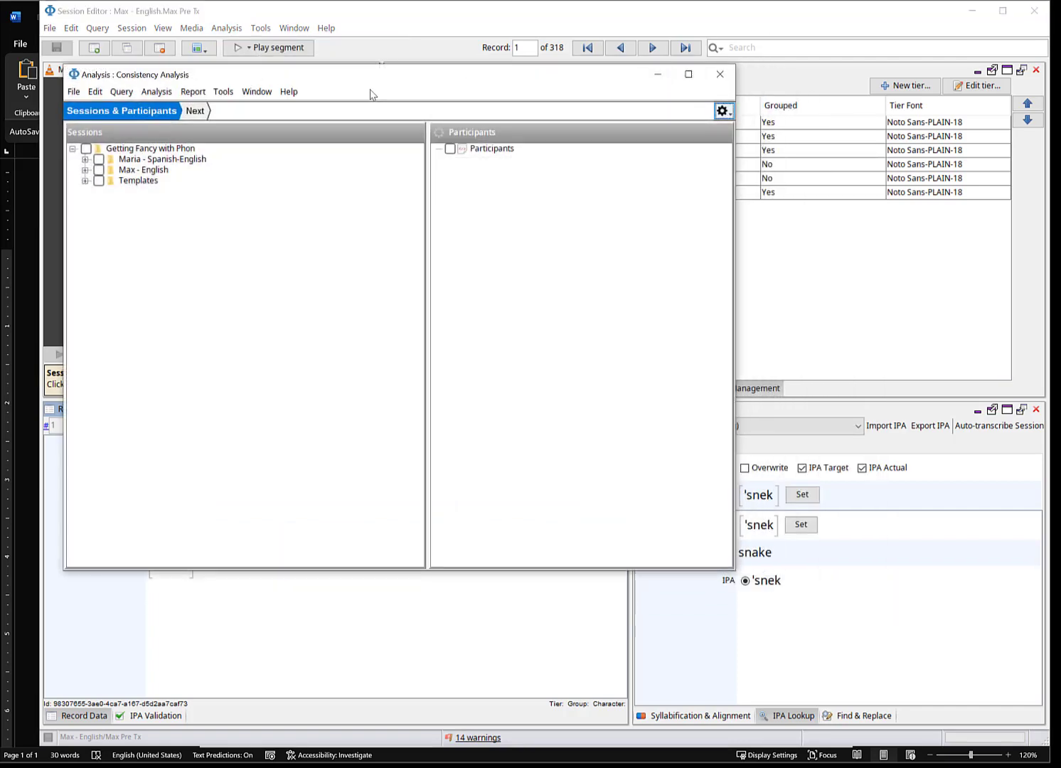
pyautogui.click(84, 170)
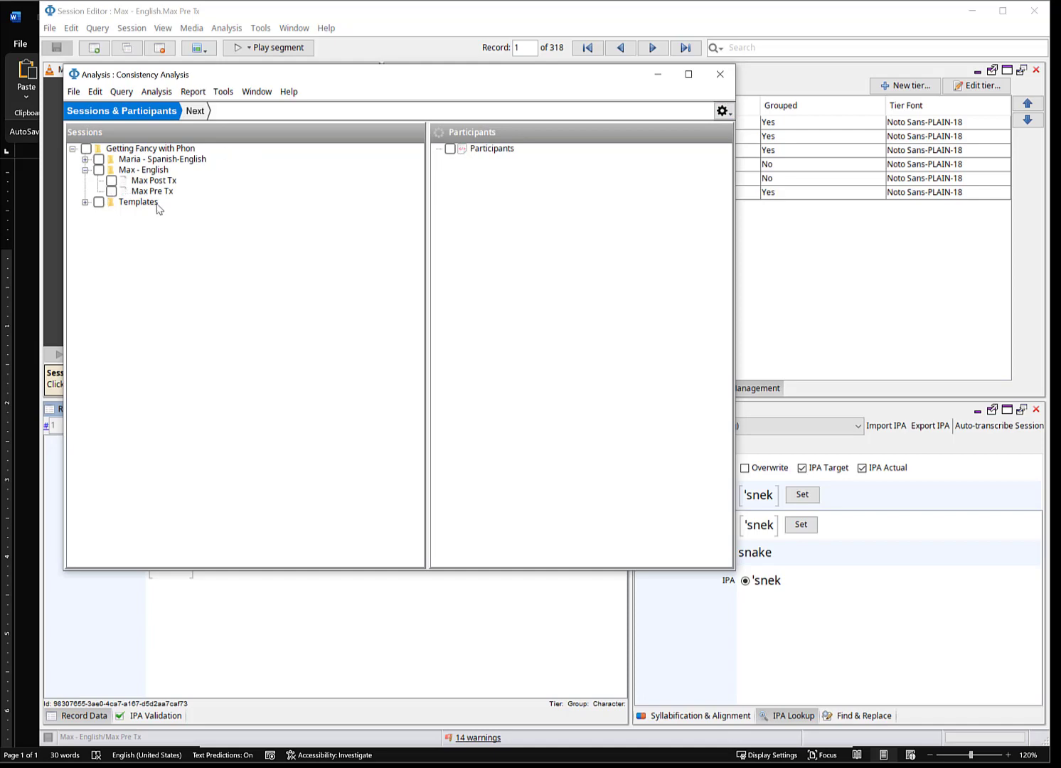
pyautogui.click(111, 192)
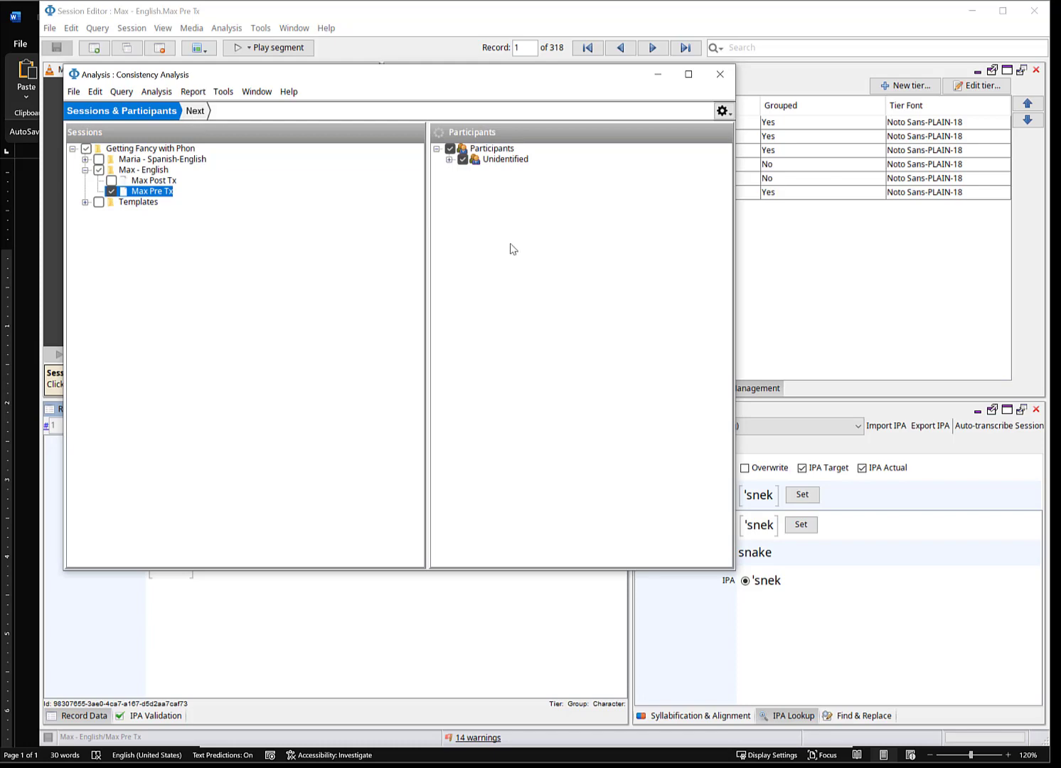
pyautogui.click(196, 111)
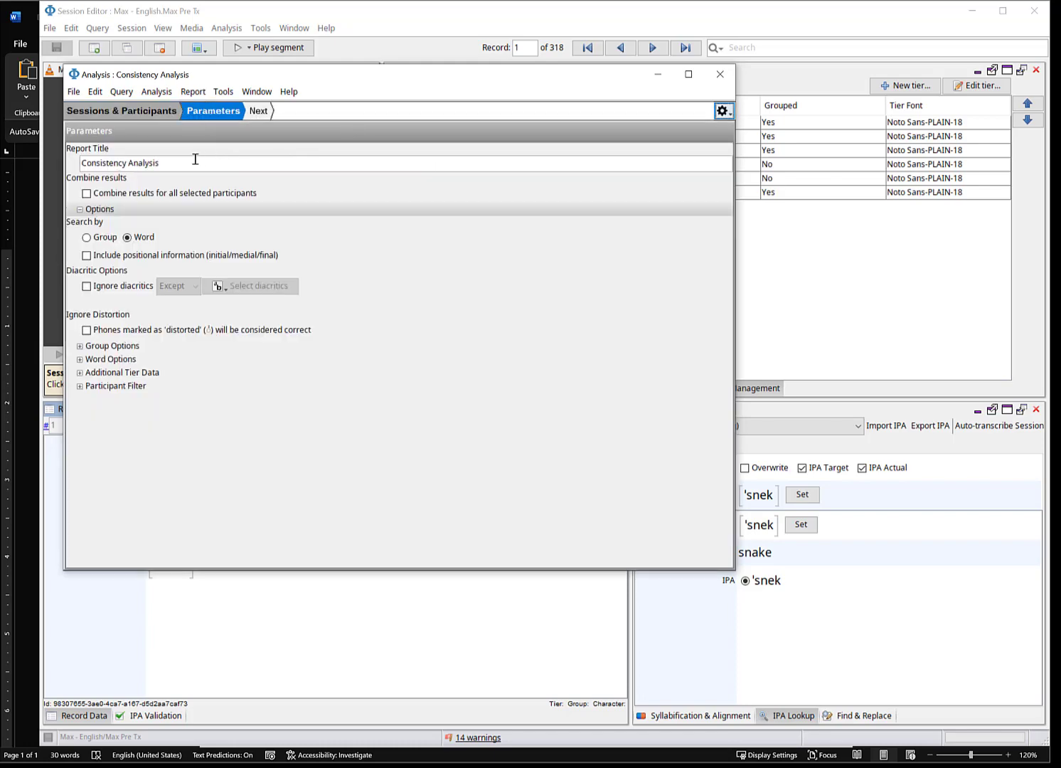
pyautogui.click(257, 112)
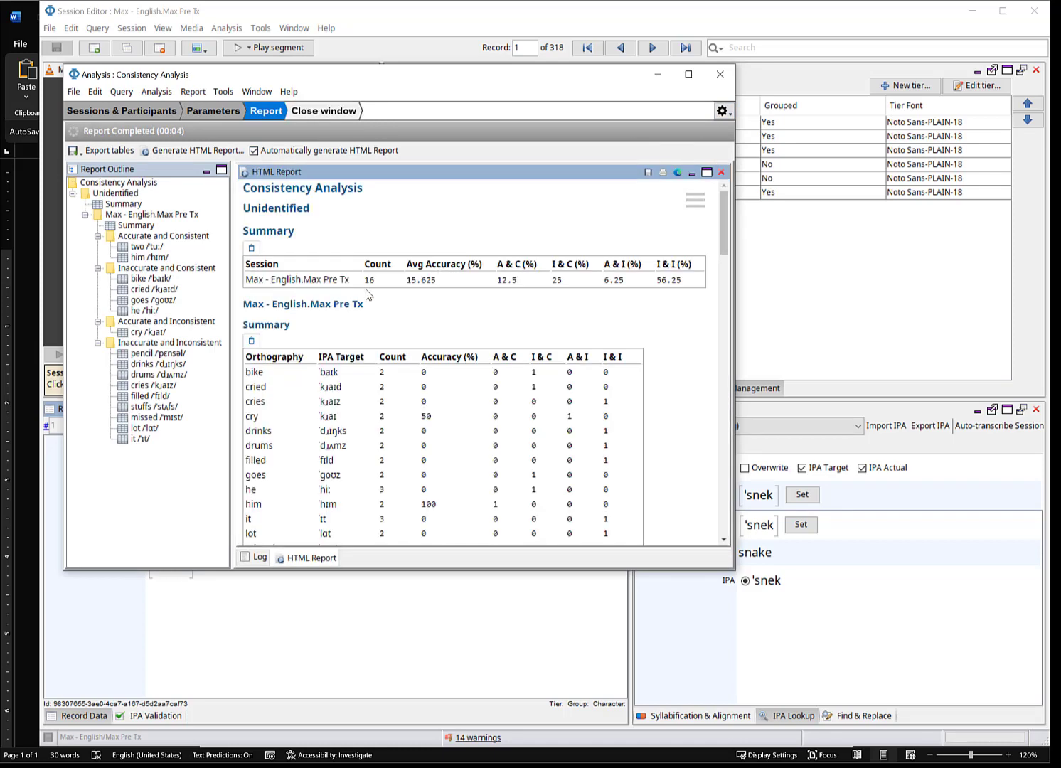
# - Examine the consistency report's summaries and its per-word accuracy and consistency tables, and close the report, discarding its results
pyautogui.moveTo(721, 214); pyautogui.dragTo(734, 231)
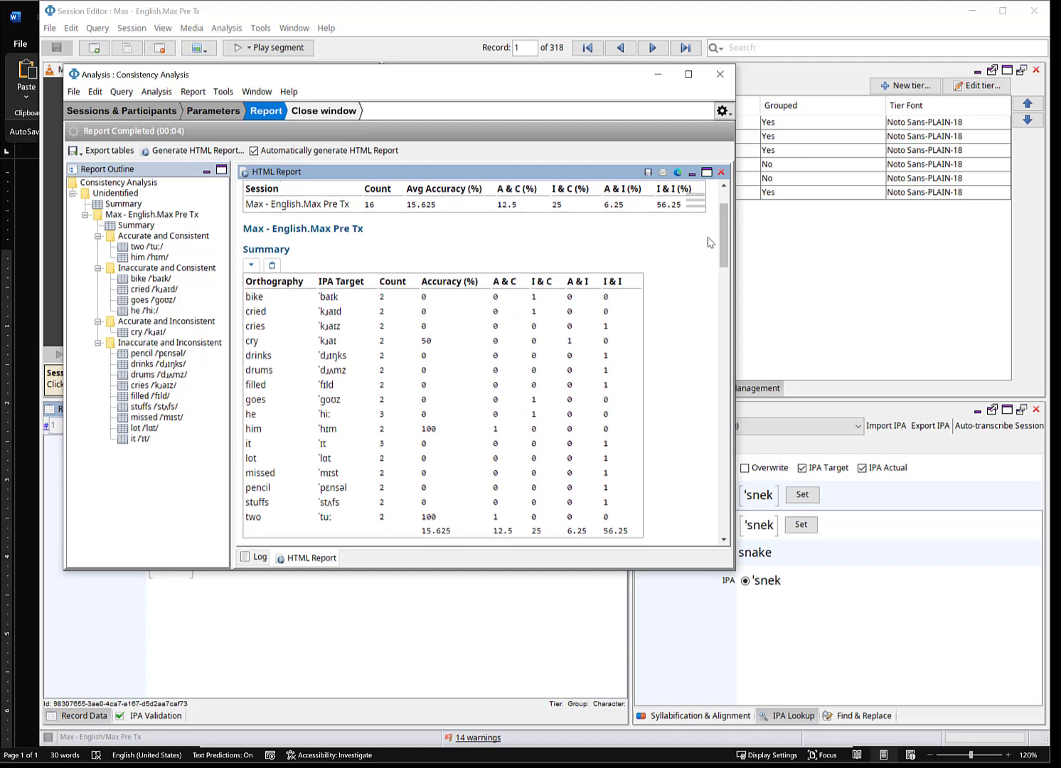
pyautogui.scroll(3, 726, 234)
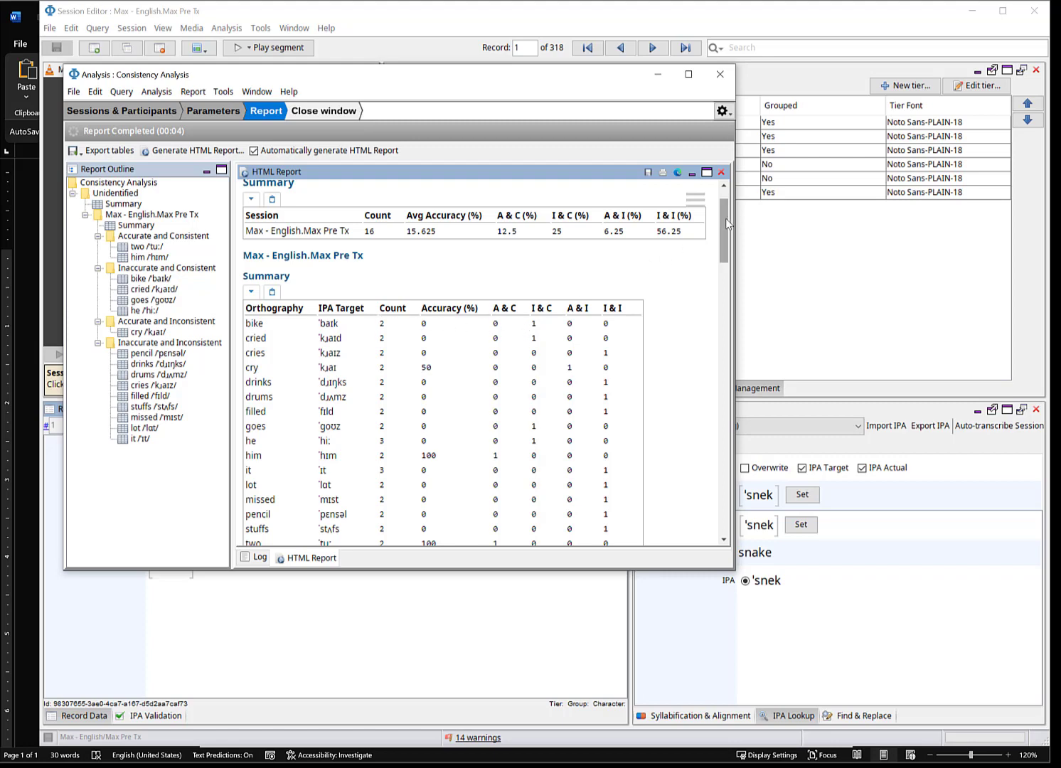
pyautogui.moveTo(719, 214); pyautogui.dragTo(725, 233)
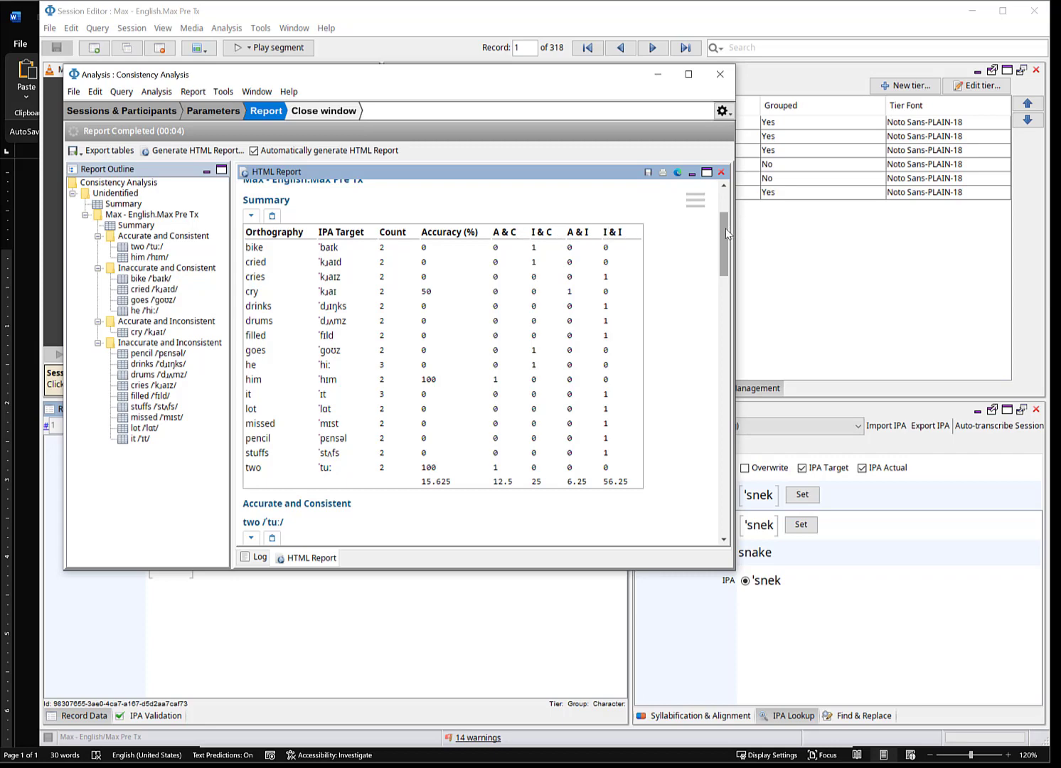
pyautogui.moveTo(725, 225); pyautogui.dragTo(720, 272)
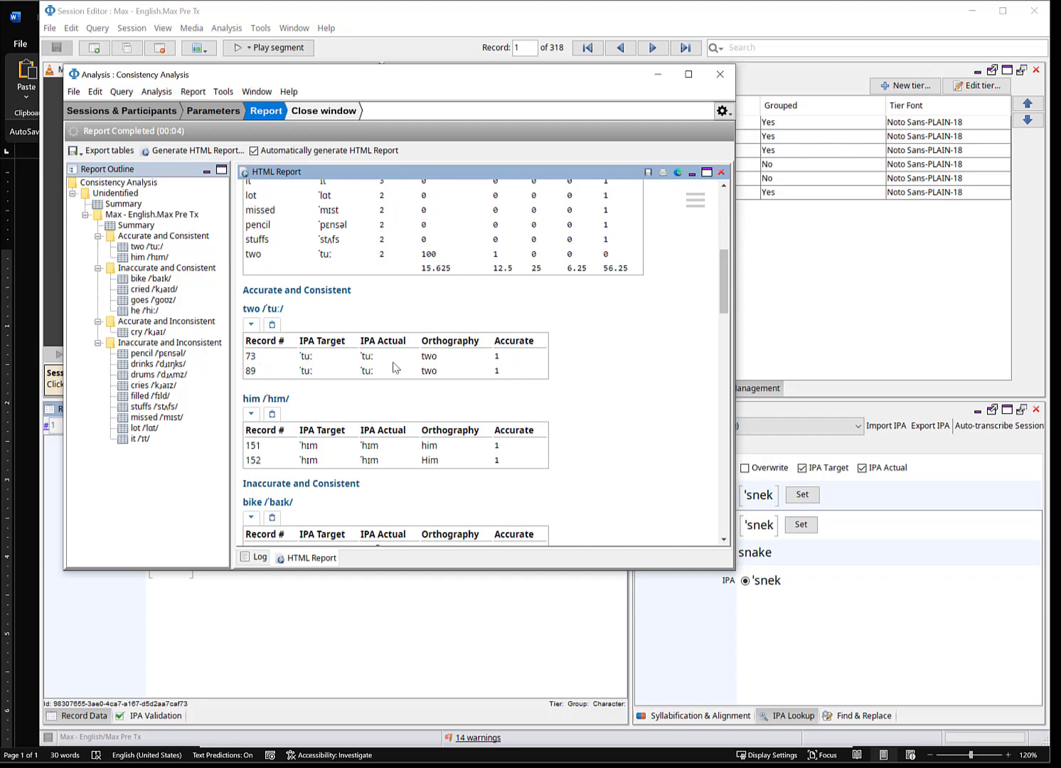
pyautogui.moveTo(724, 291); pyautogui.dragTo(722, 244)
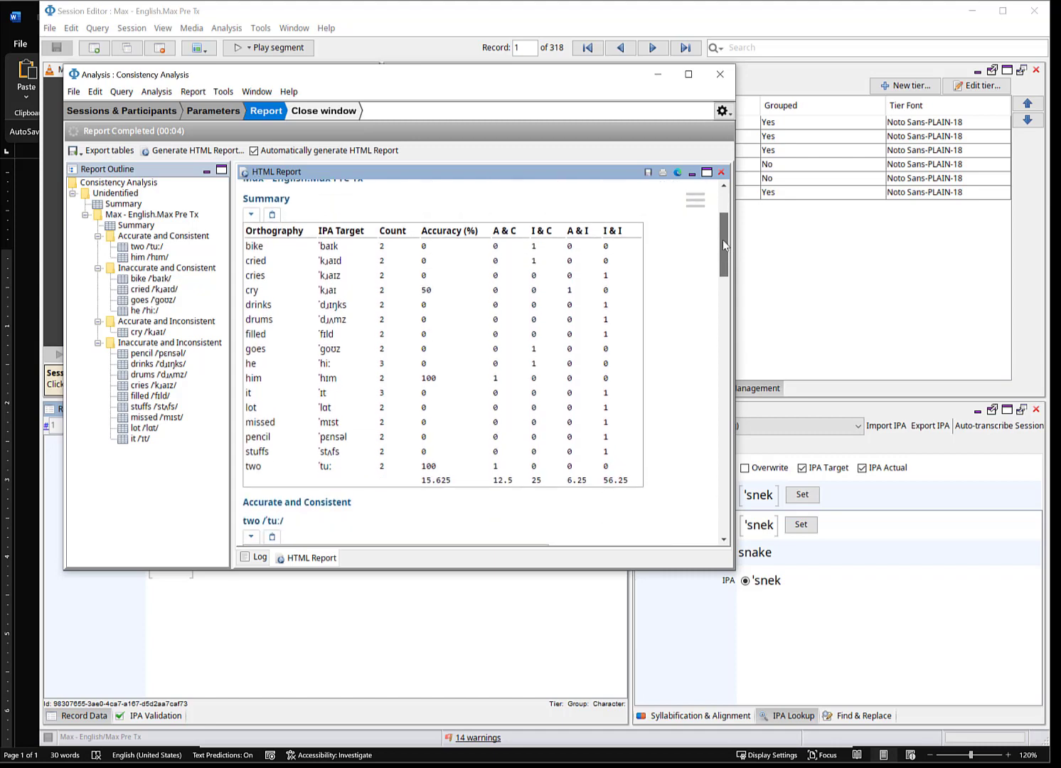
pyautogui.scroll(1, 720, 238)
pyautogui.scroll(2, 723, 234)
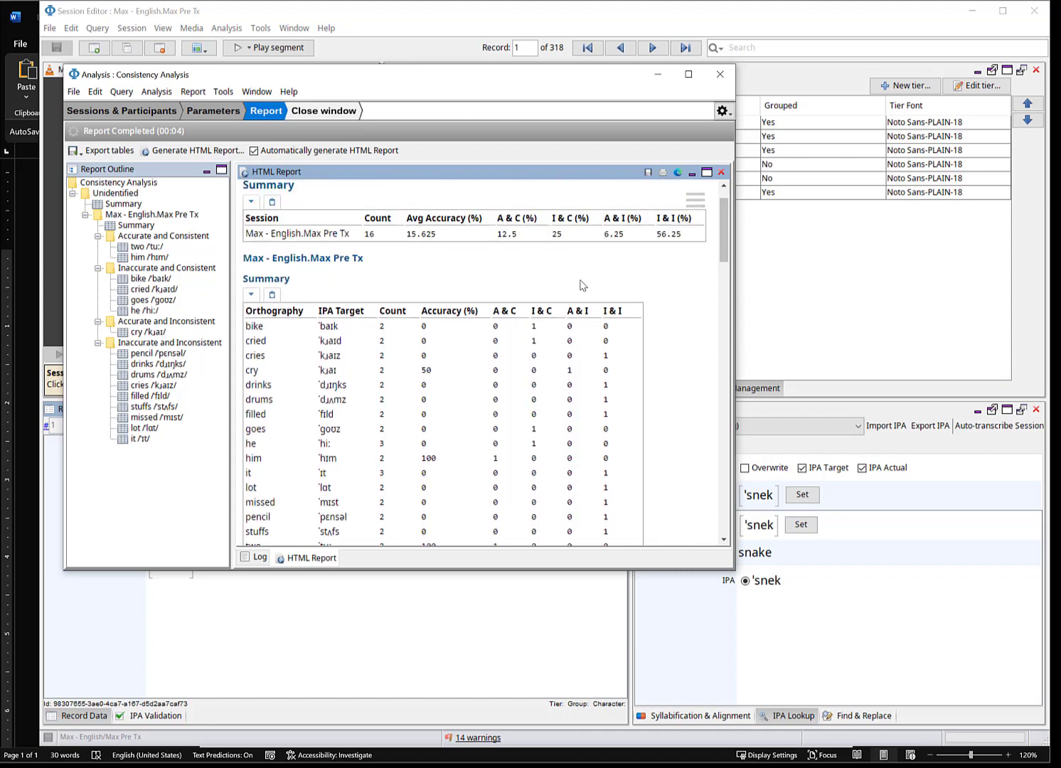
pyautogui.scroll(2, 726, 245)
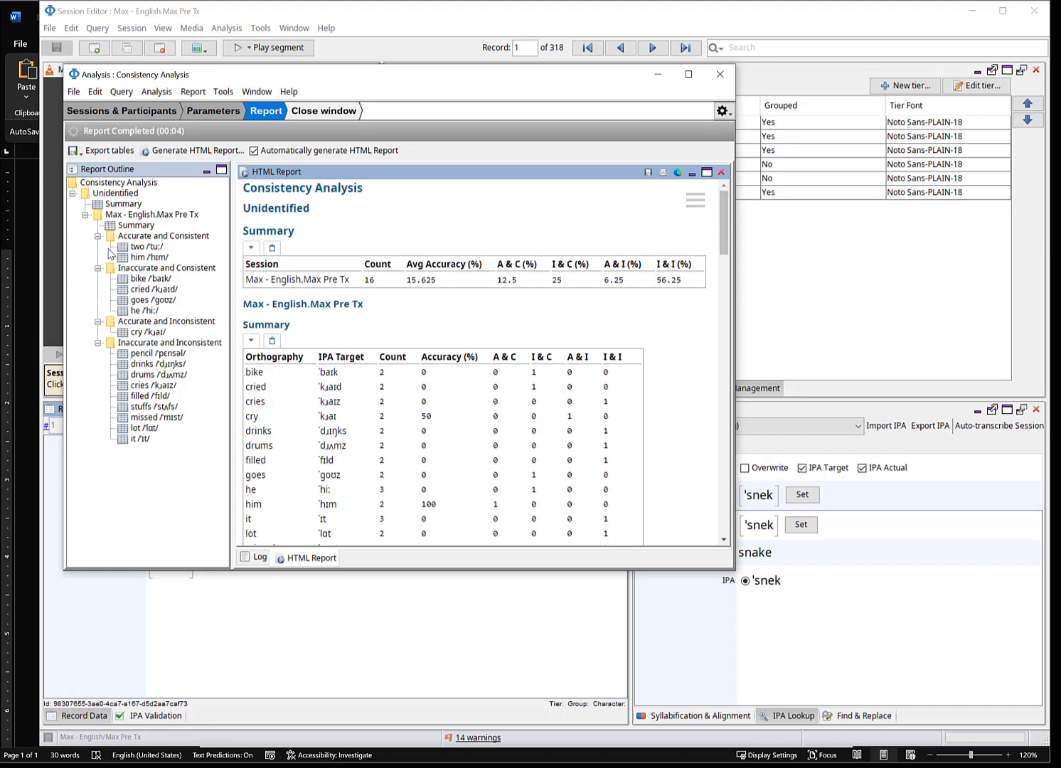
pyautogui.click(719, 74)
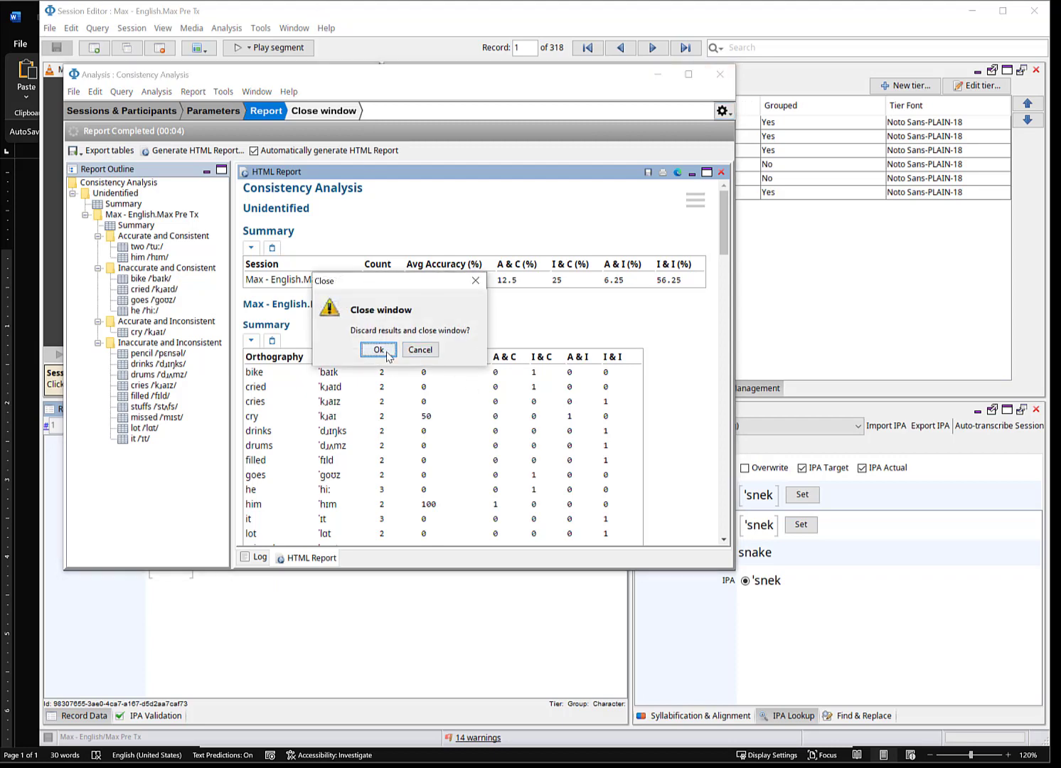
pyautogui.click(379, 349)
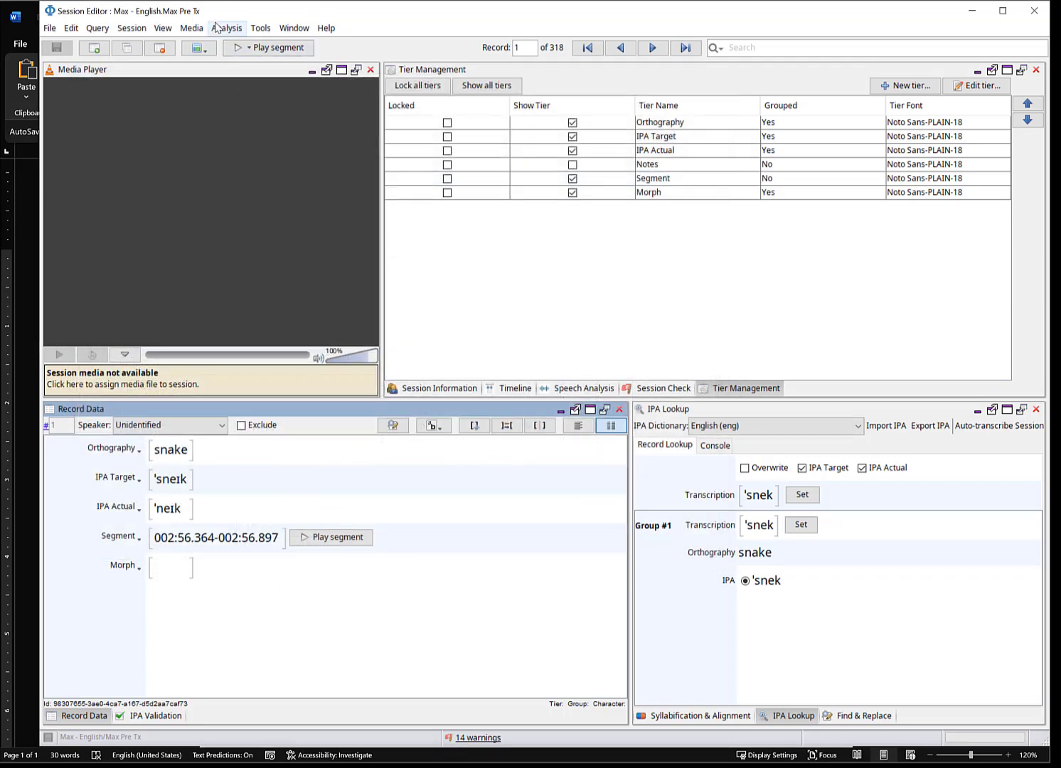
# - Run the Liquid Gliding & Vocalization analysis on the English pre- and post-treatment sessions, searching by word with the default parameters
pyautogui.click(217, 27)
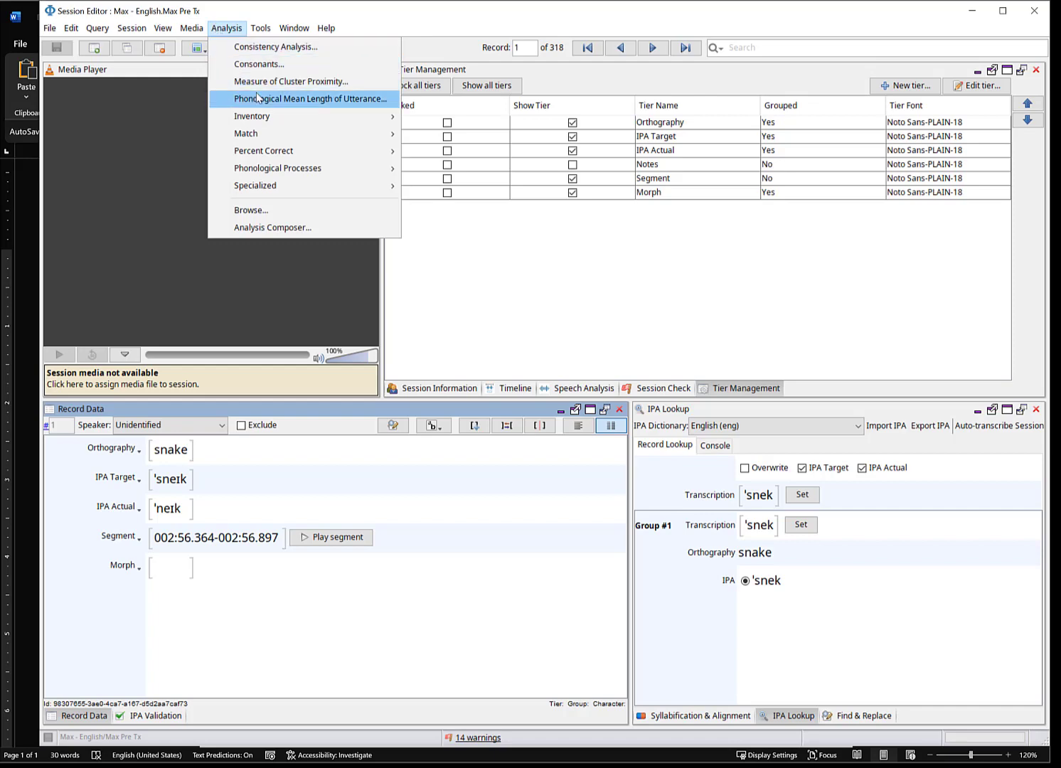
pyautogui.moveTo(281, 174)
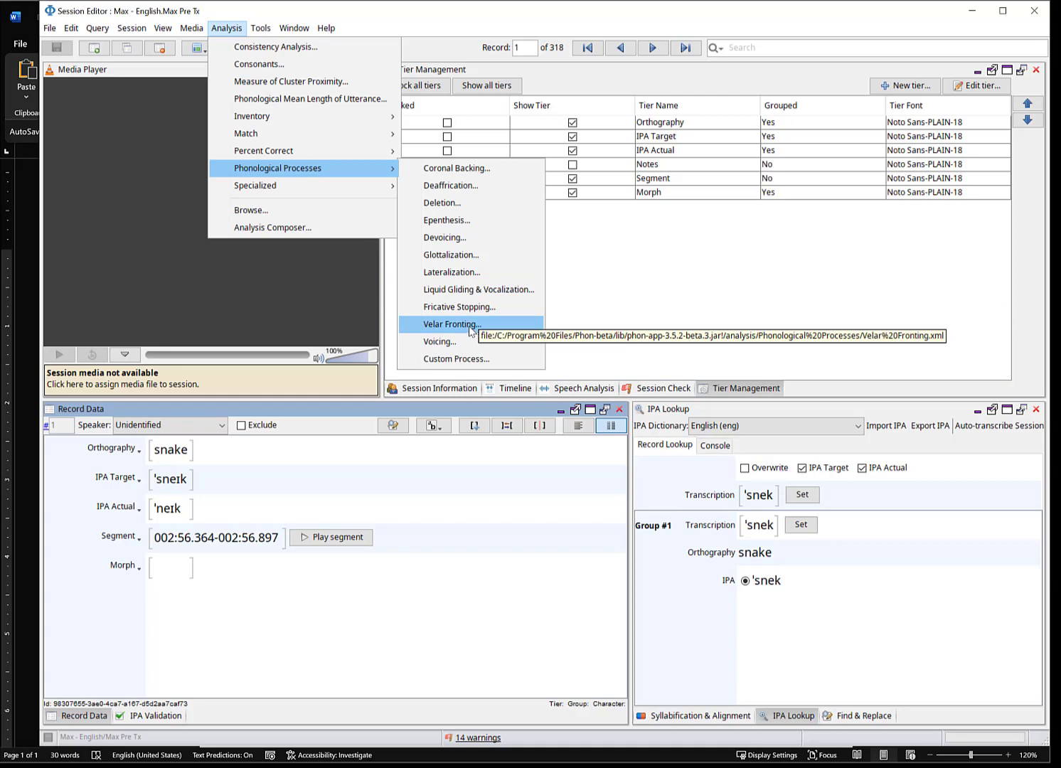
pyautogui.click(482, 291)
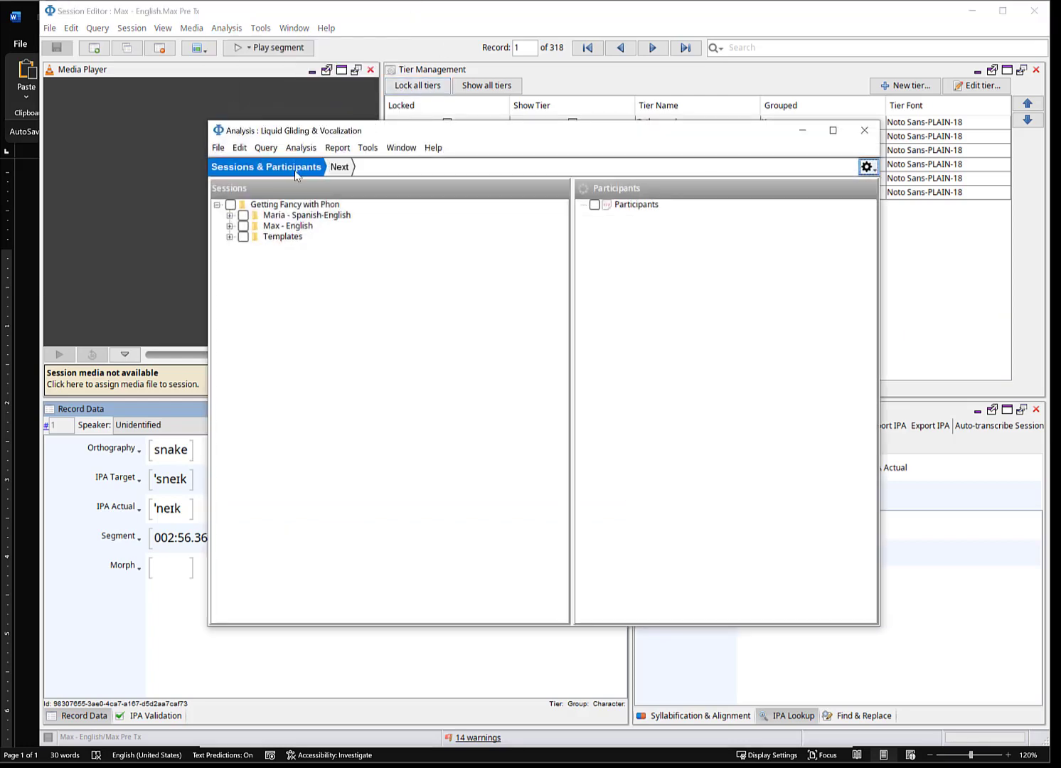
pyautogui.click(229, 225)
pyautogui.click(255, 236)
pyautogui.click(255, 247)
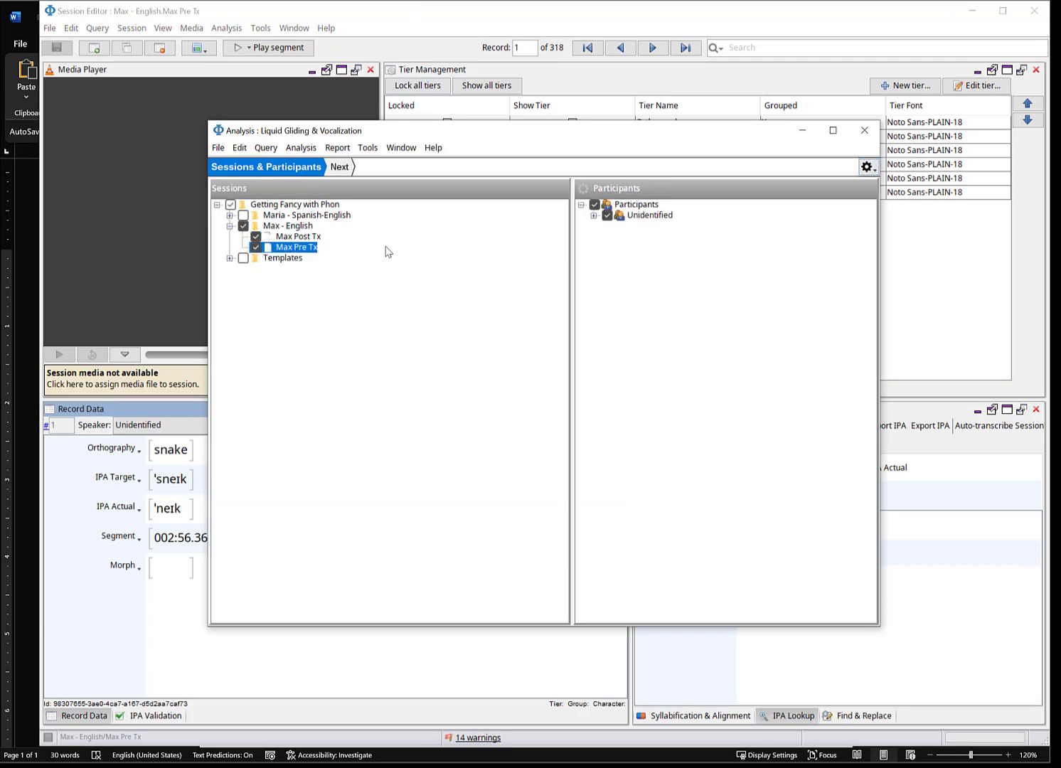
pyautogui.click(340, 167)
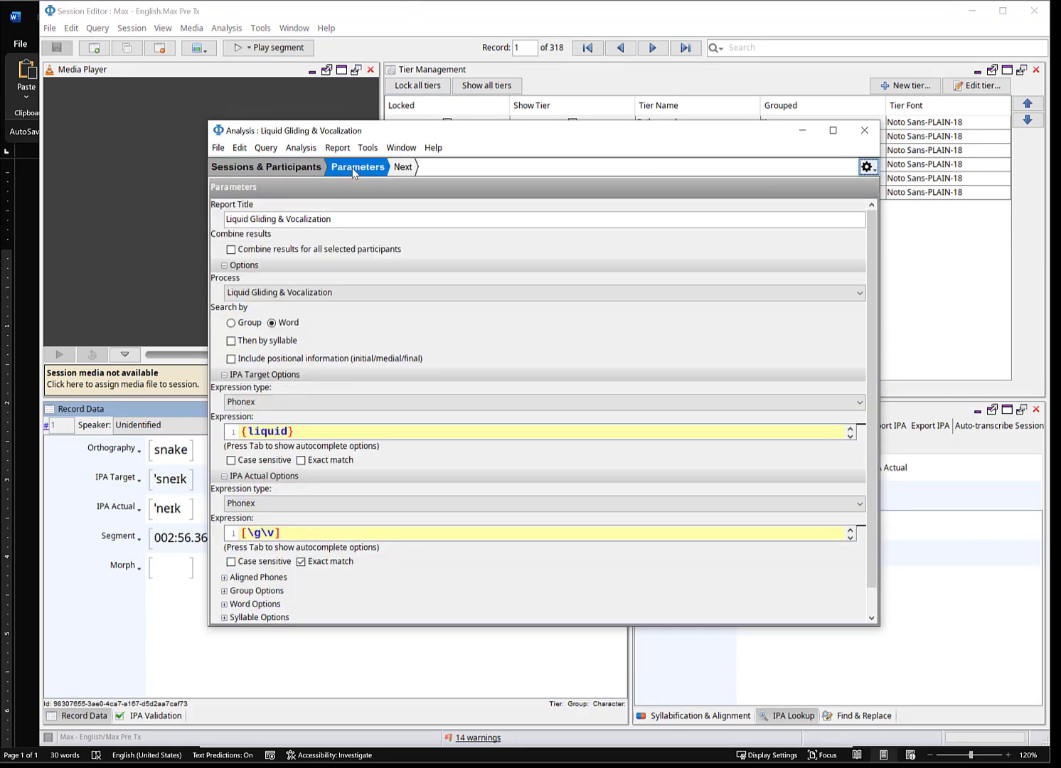
pyautogui.click(404, 167)
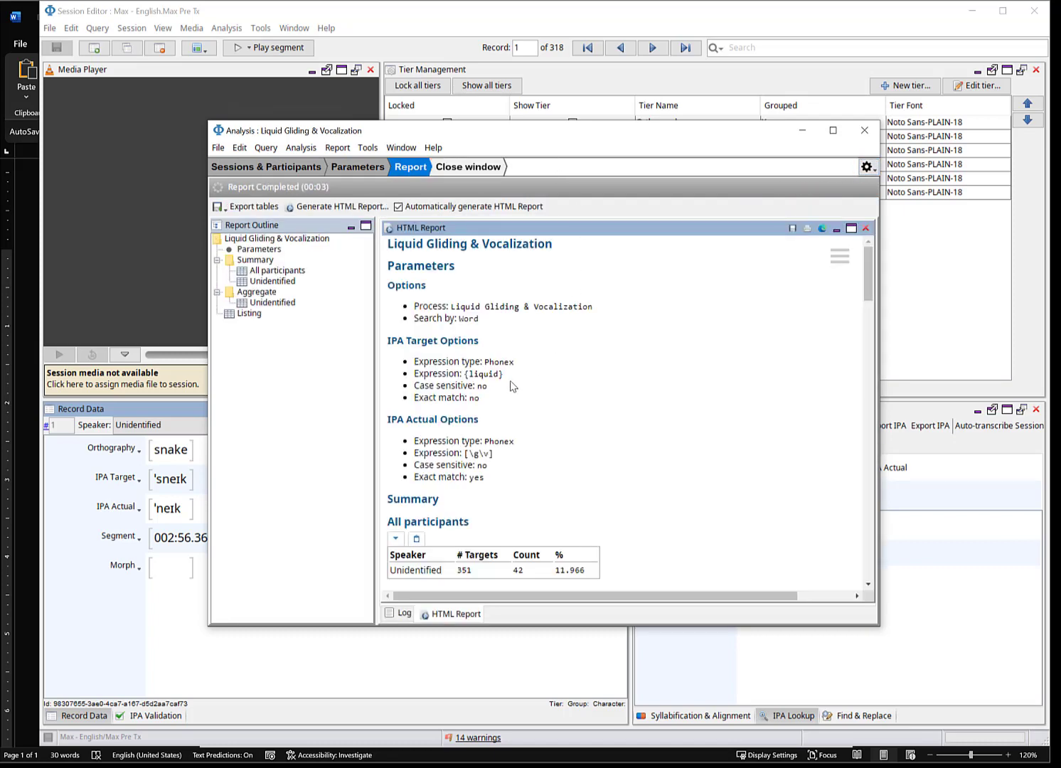
# - Examine the report's per-session targets, counts and percentages before and after treatment, and its listing of affected words
pyautogui.click(840, 254)
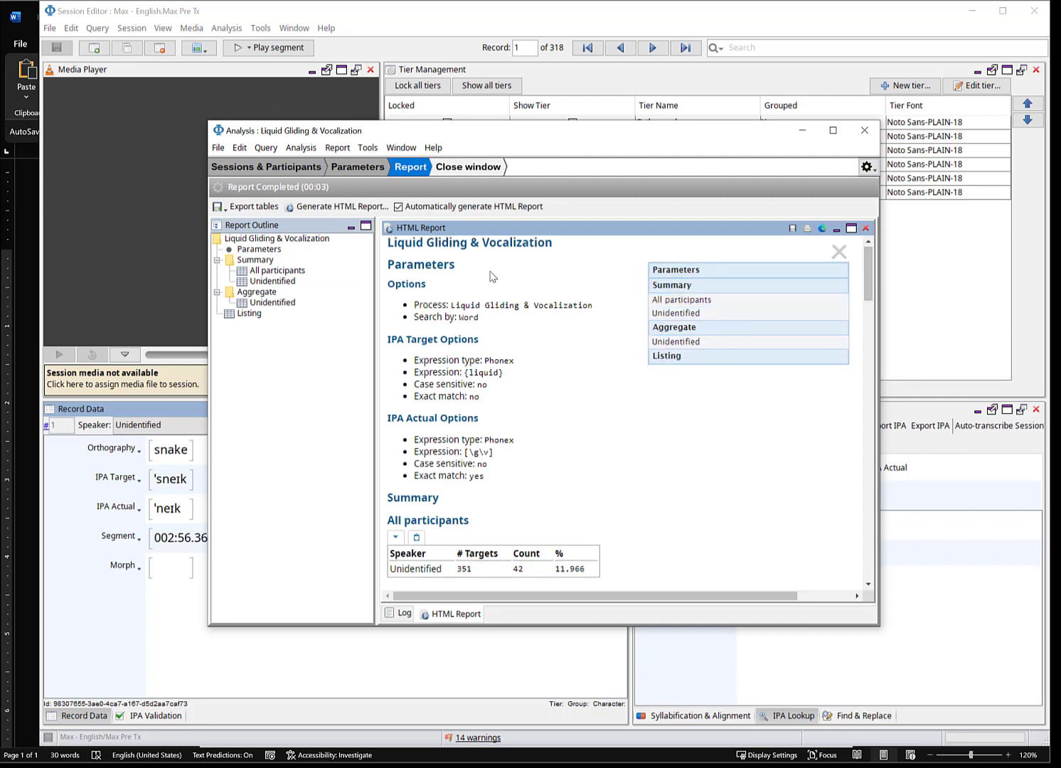
pyautogui.click(838, 252)
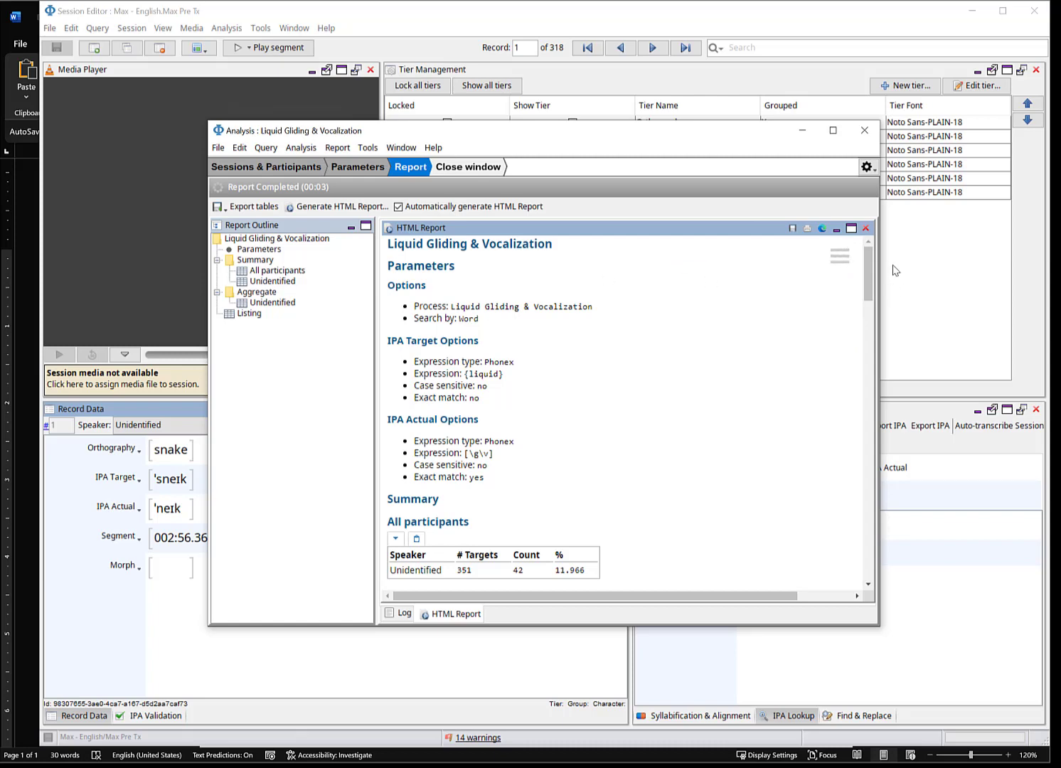
pyautogui.moveTo(871, 268); pyautogui.dragTo(881, 318)
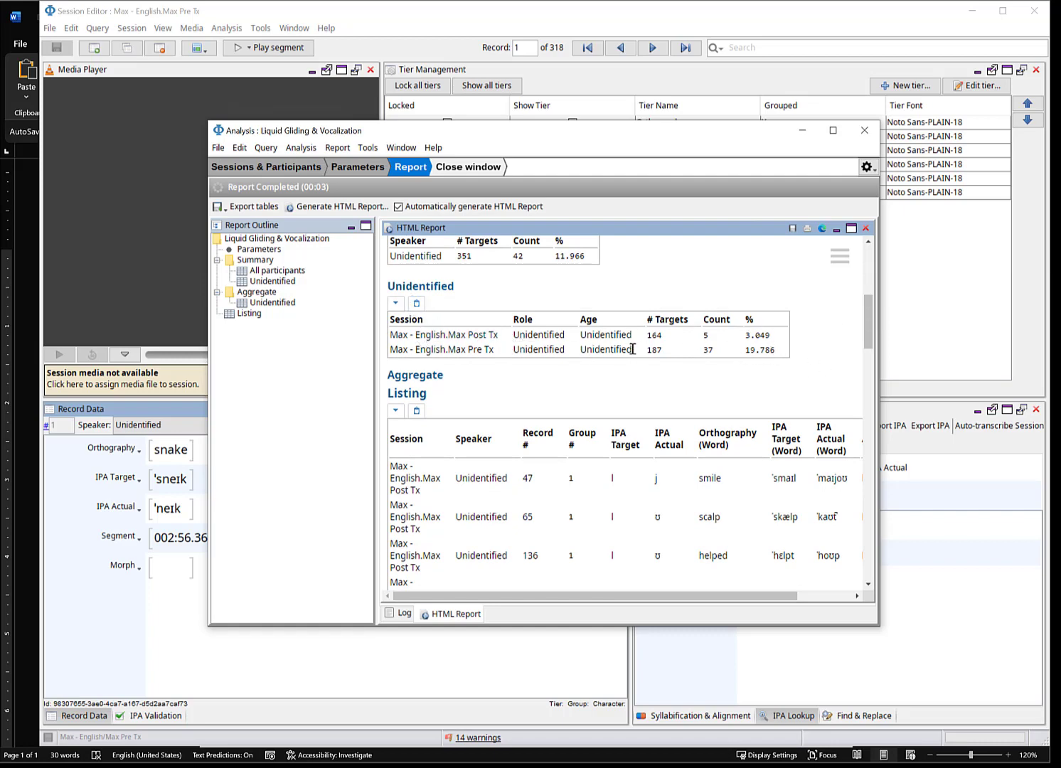
pyautogui.doubleClick(656, 350)
pyautogui.moveTo(780, 354); pyautogui.dragTo(703, 353)
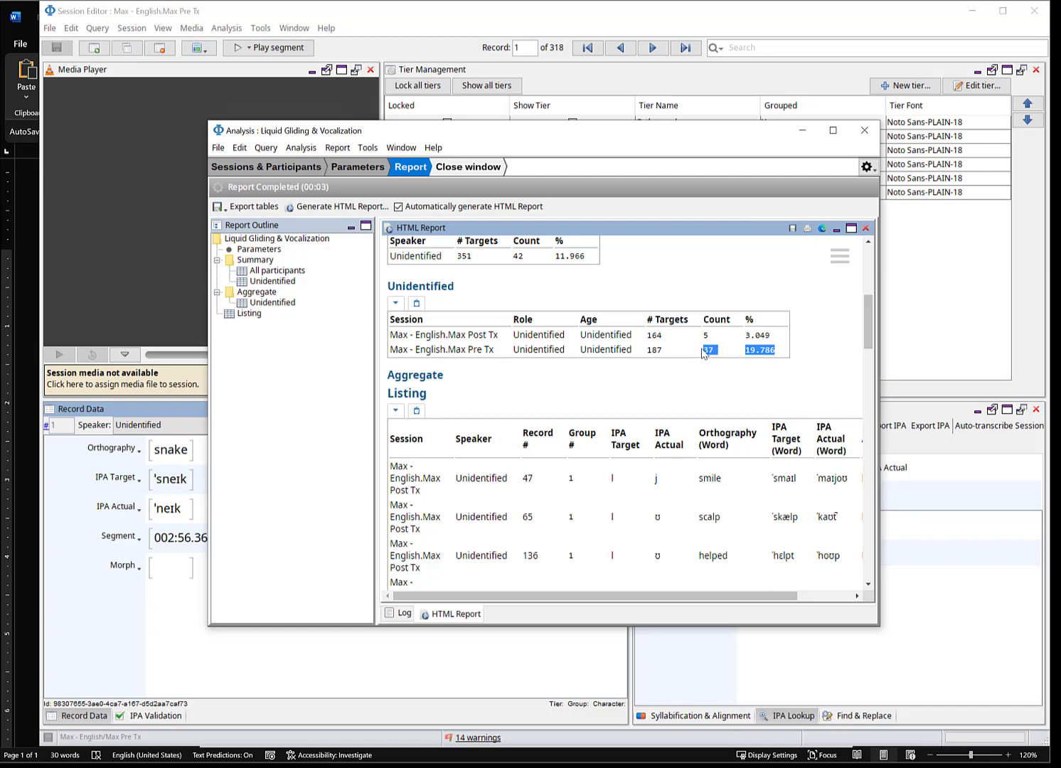
pyautogui.click(760, 332)
pyautogui.moveTo(746, 332); pyautogui.dragTo(775, 334)
pyautogui.click(775, 335)
pyautogui.scroll(-3, 866, 330)
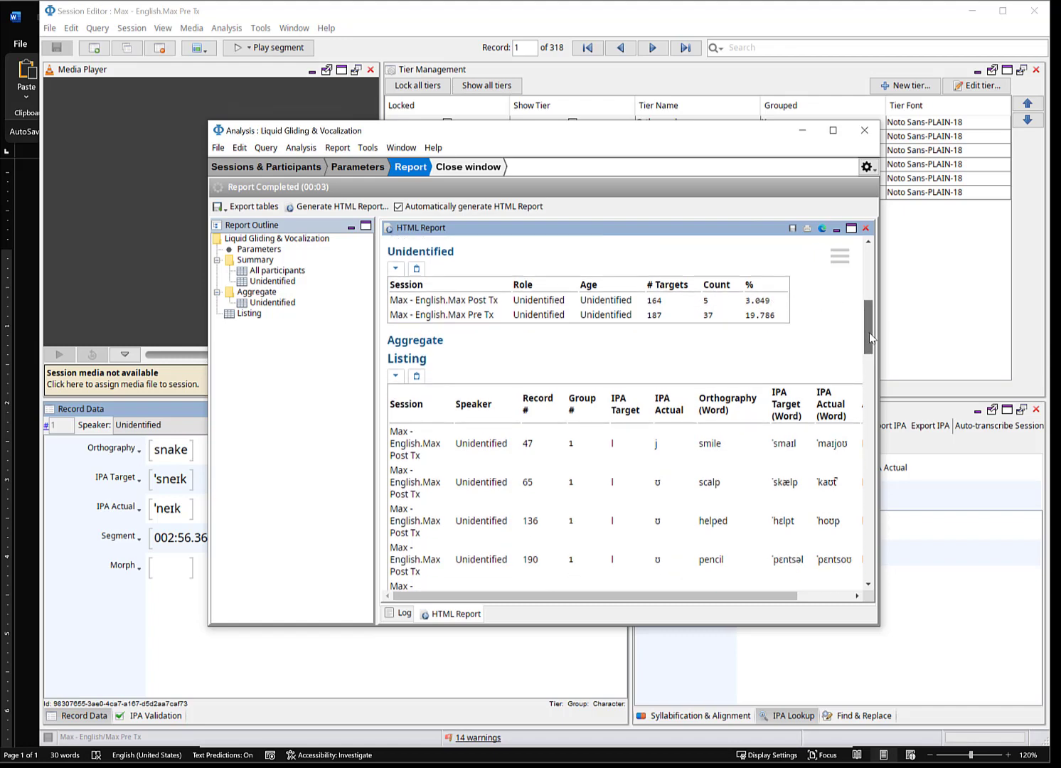
pyautogui.scroll(-8, 871, 356)
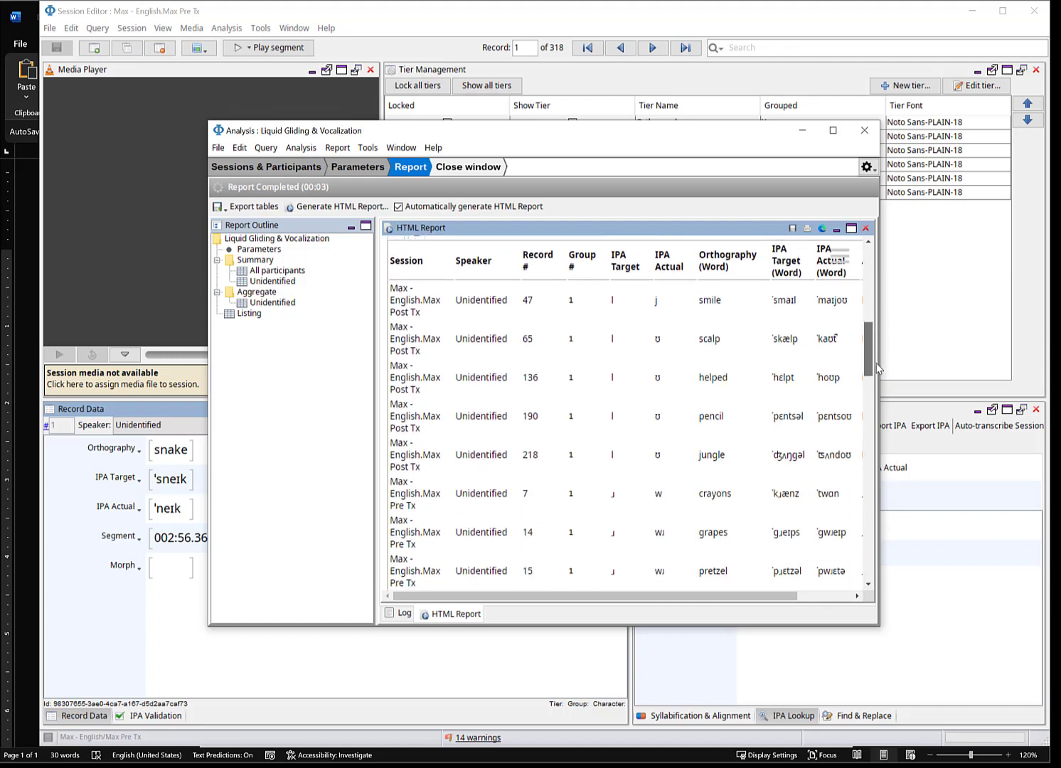
pyautogui.moveTo(881, 373); pyautogui.dragTo(872, 317)
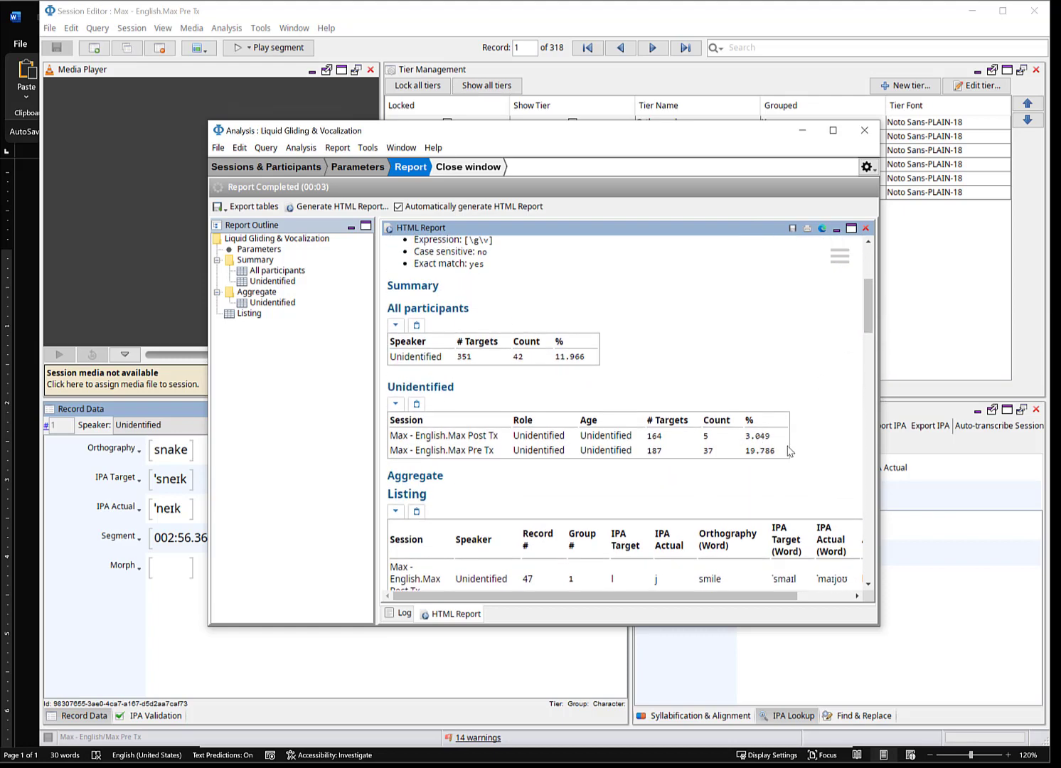
# - Copy the per-session summary table to the clipboard and close the report, discarding its results
pyautogui.click(416, 403)
pyautogui.moveTo(479, 136); pyautogui.dragTo(440, 115)
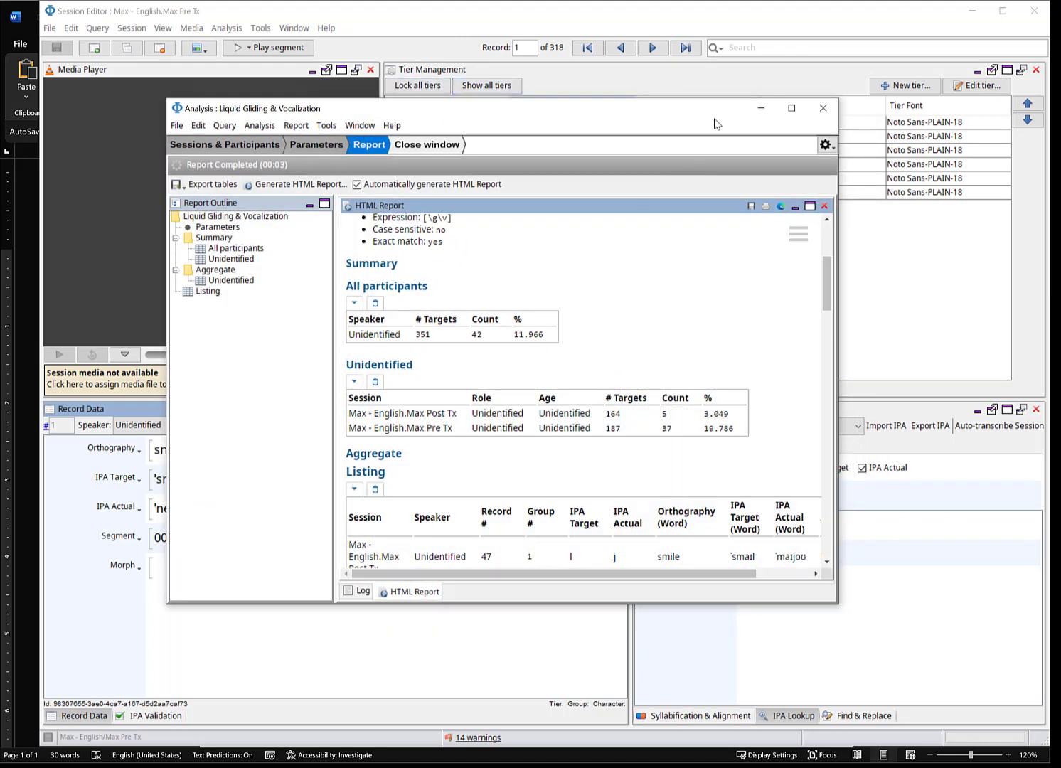
pyautogui.click(823, 108)
pyautogui.click(482, 381)
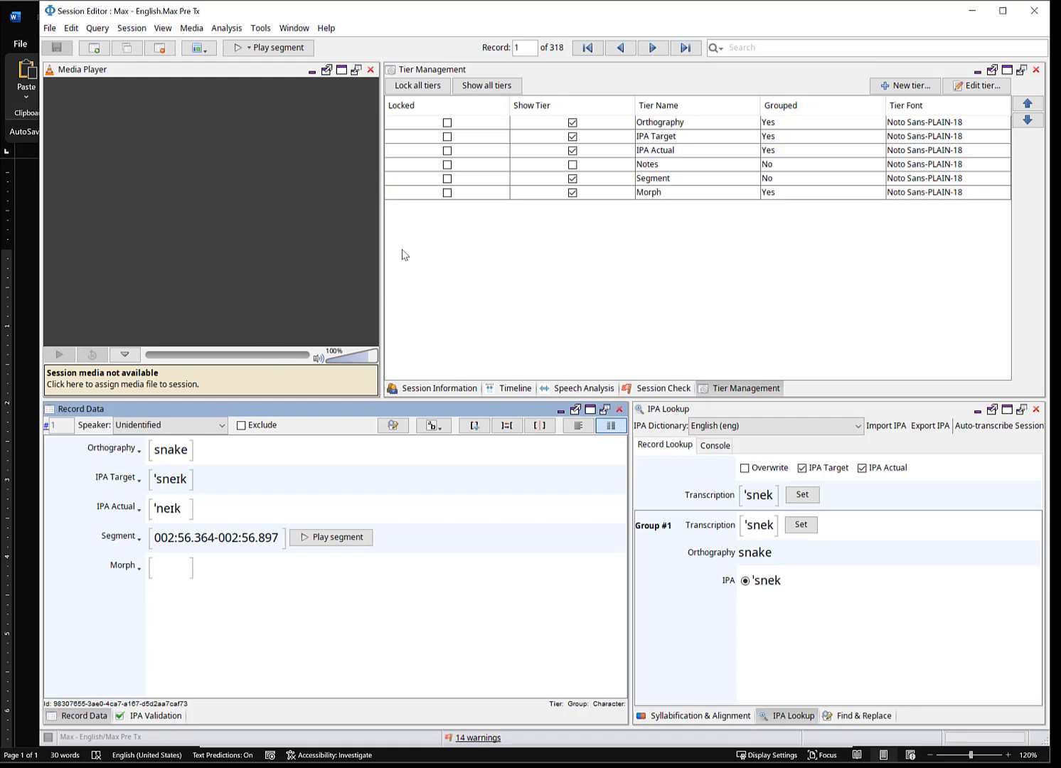
pyautogui.click(226, 28)
pyautogui.moveTo(267, 190)
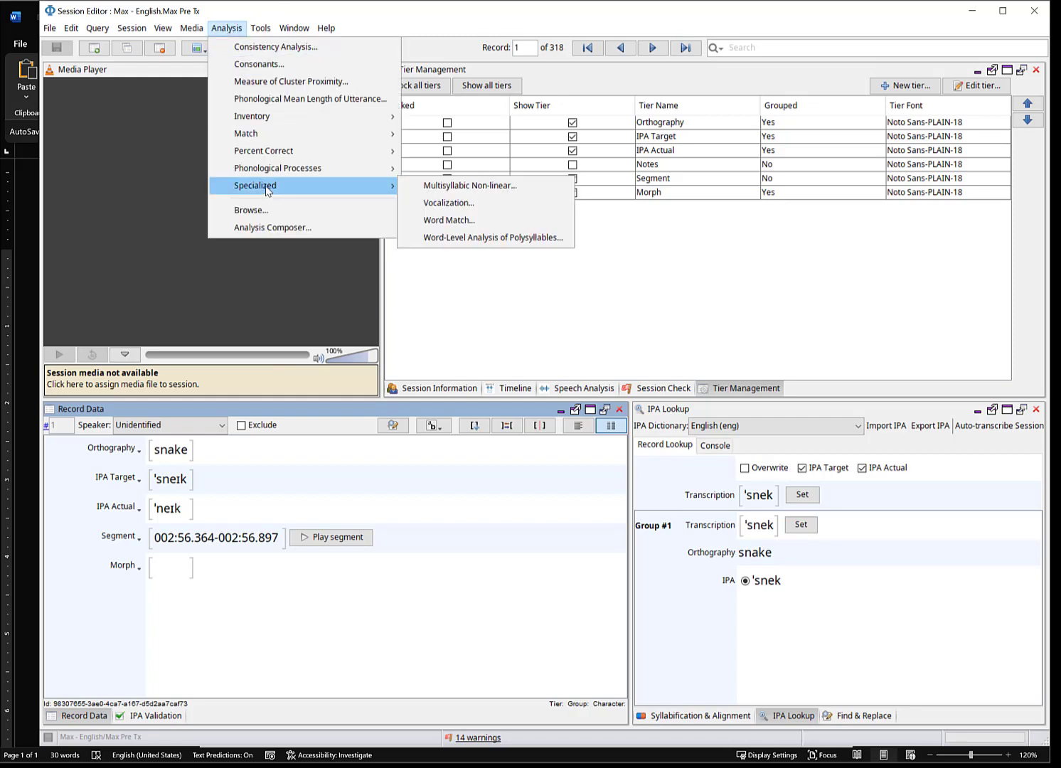
pyautogui.moveTo(291, 127)
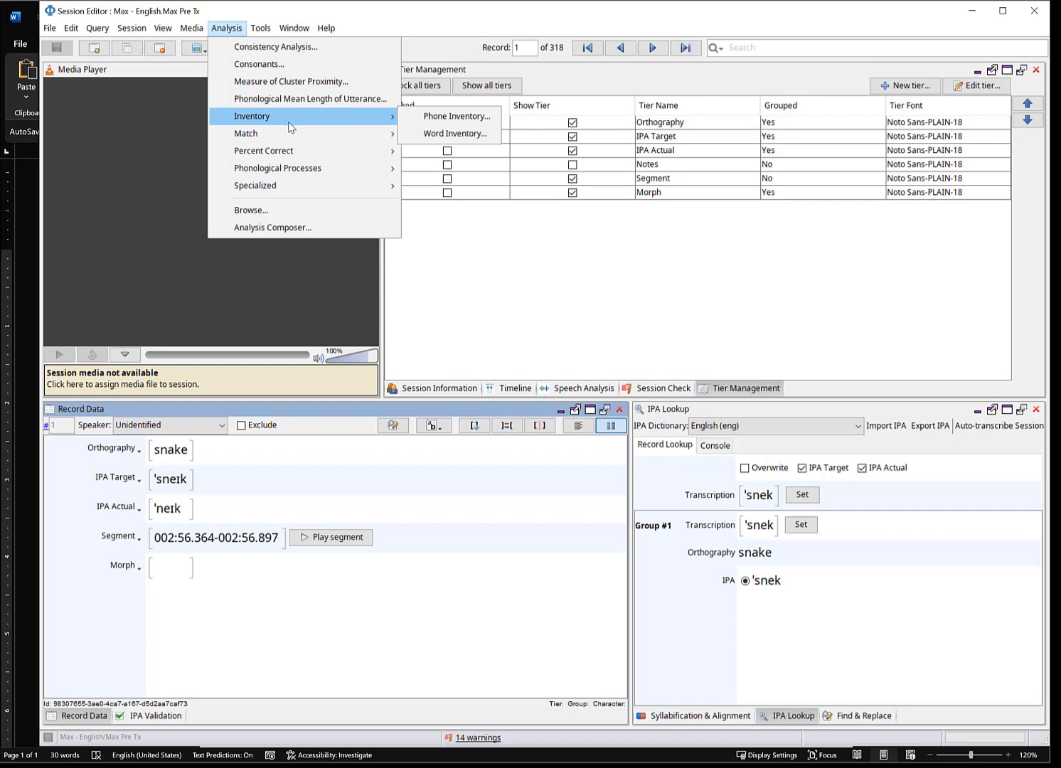
pyautogui.click(389, 19)
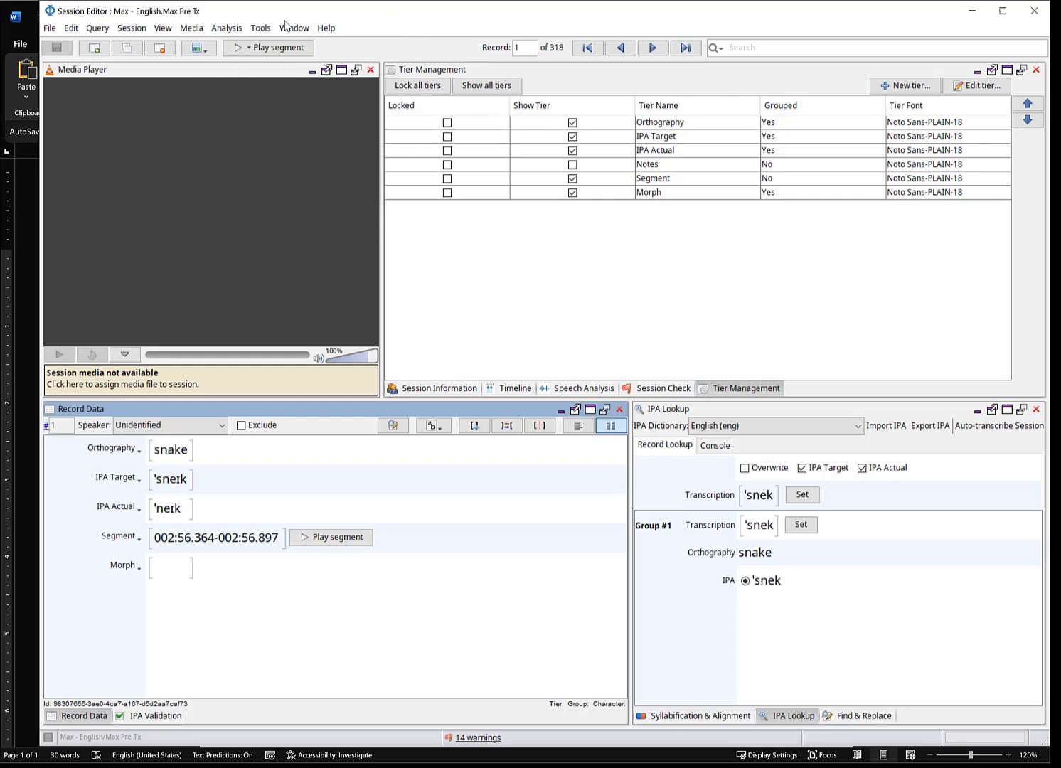